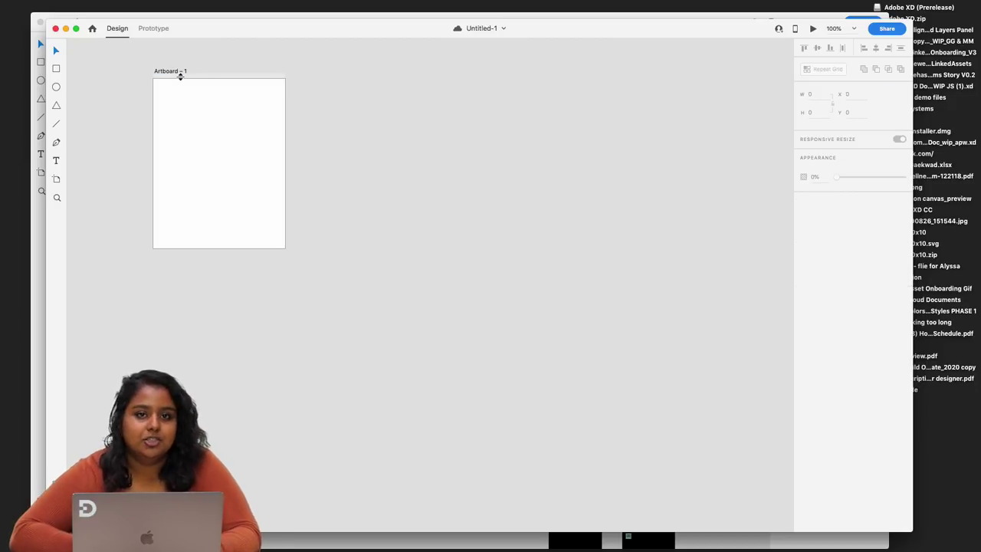
# - Draw and duplicate a test rectangle on Artboard – 1, delete both, then select the artboard
pyautogui.click(57, 69)
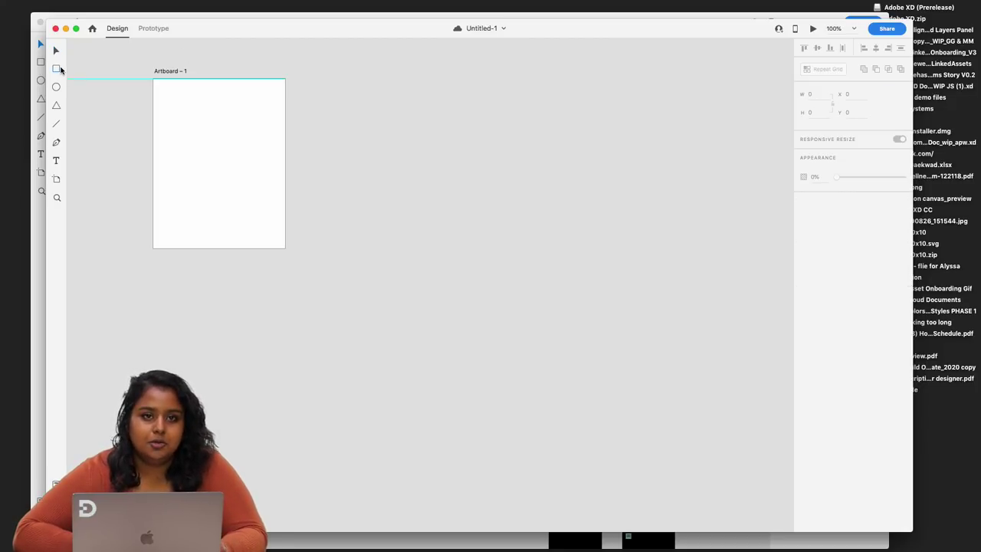
pyautogui.moveTo(176, 123); pyautogui.dragTo(230, 193)
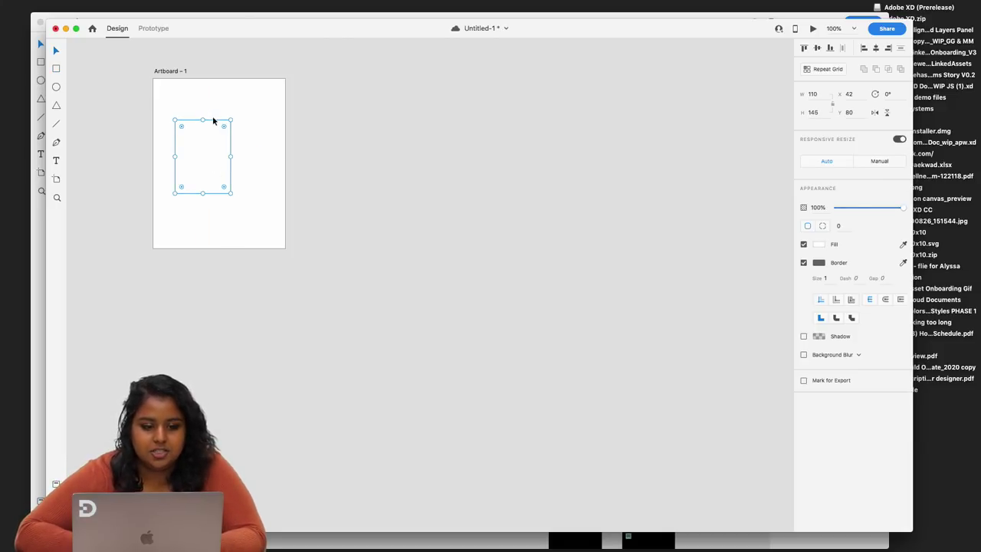
pyautogui.moveTo(212, 121); pyautogui.dragTo(280, 124)
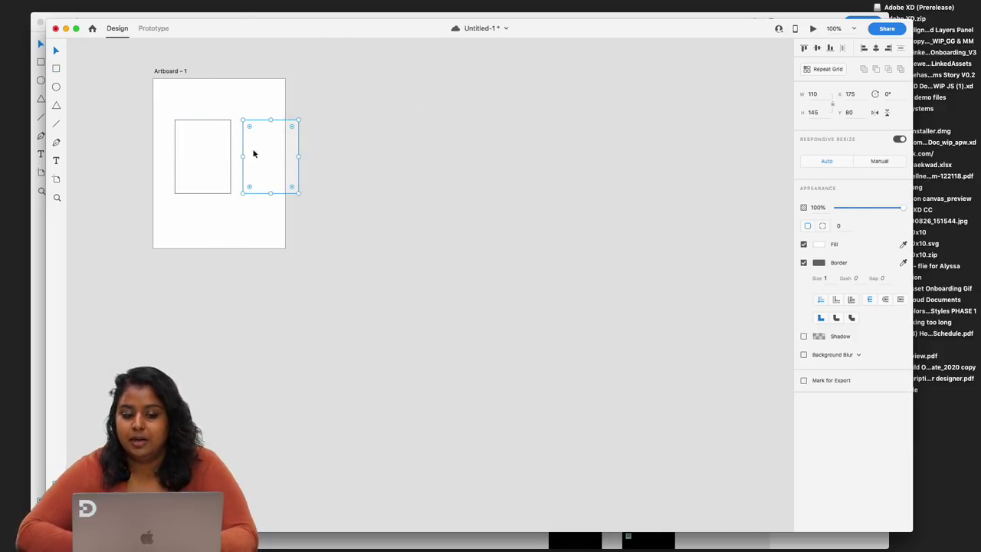
pyautogui.press('Delete')
pyautogui.click(204, 136)
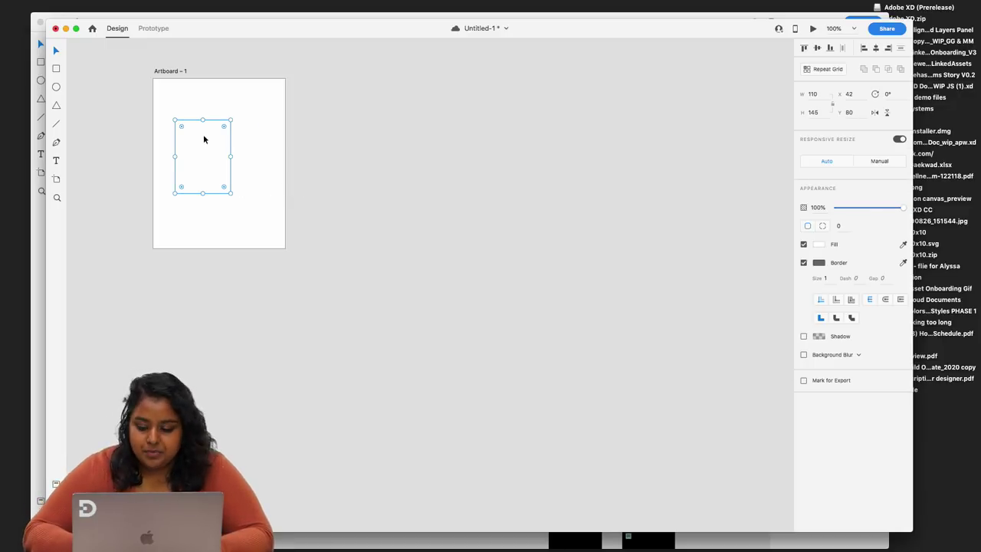
pyautogui.press('Delete')
pyautogui.click(167, 72)
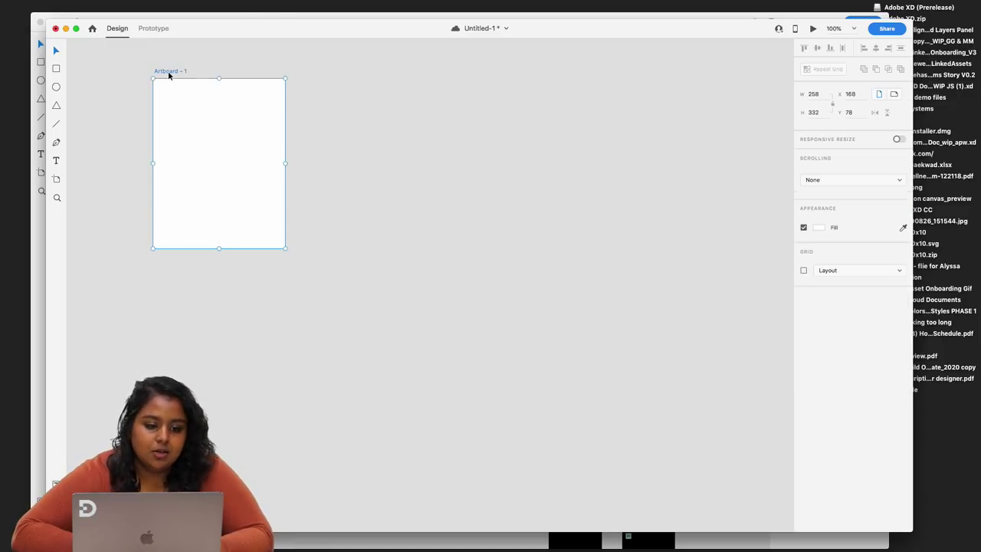
# - Switch to Prototype mode, dismiss its introduction, and glance at the sharing options
pyautogui.click(156, 32)
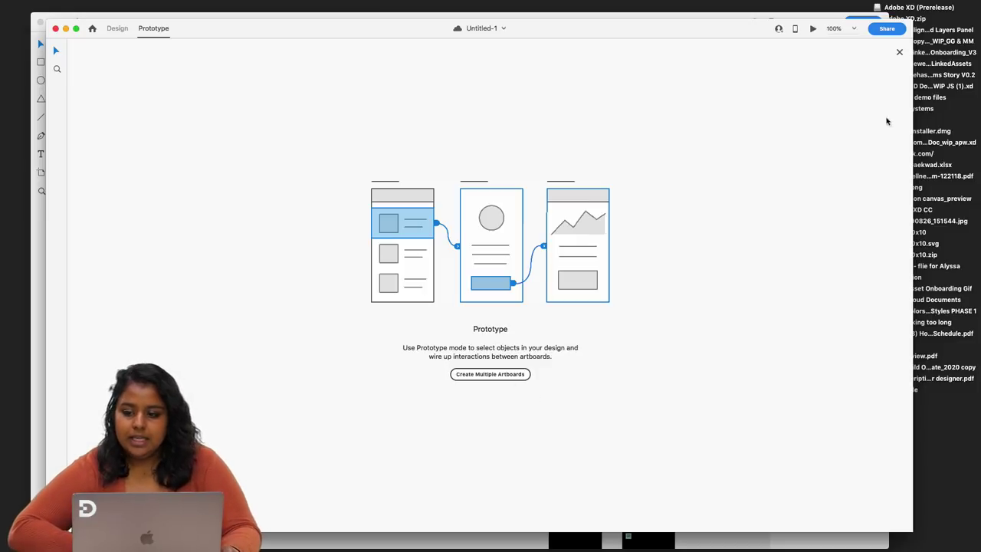
pyautogui.click(900, 53)
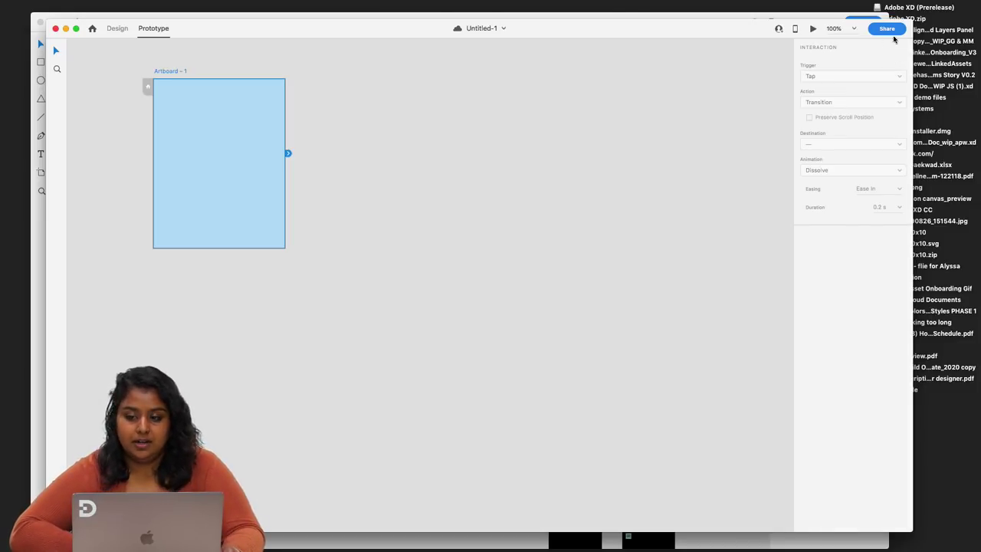
pyautogui.click(515, 178)
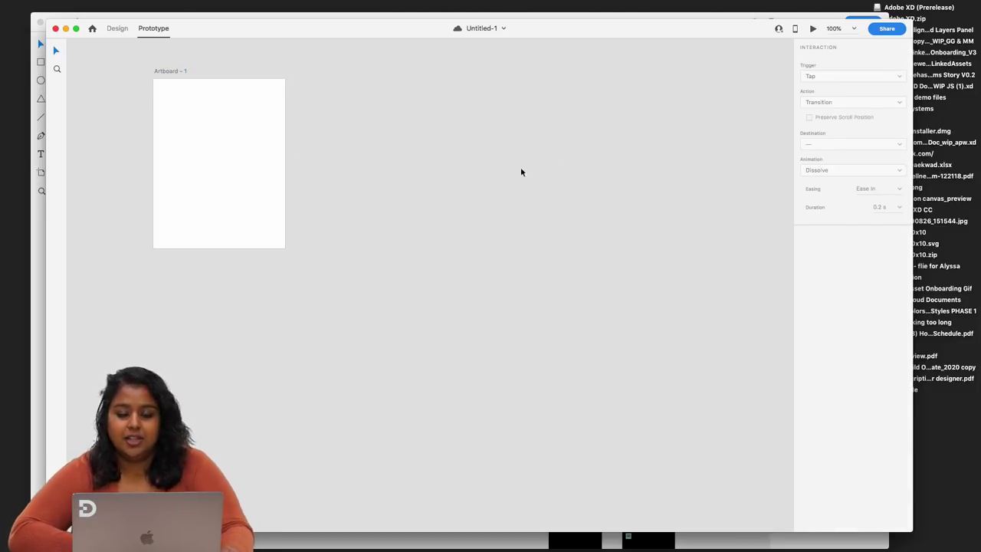
pyautogui.click(890, 32)
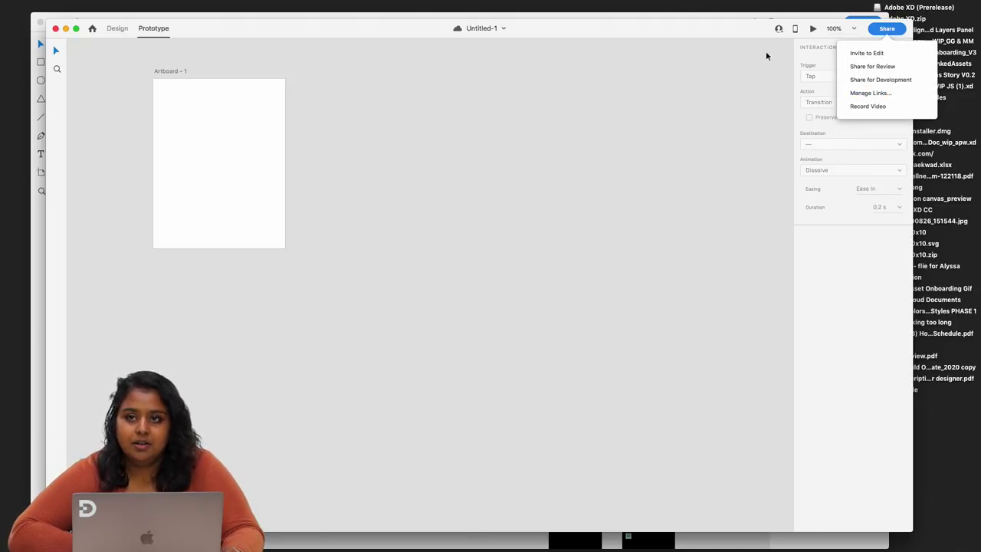
pyautogui.moveTo(740, 38); pyautogui.dragTo(790, 17)
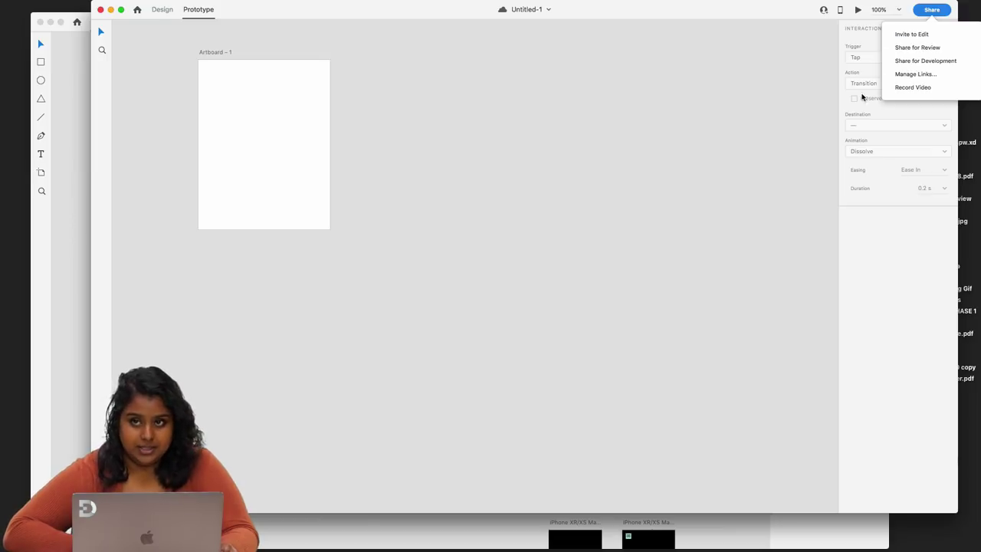
pyautogui.click(554, 153)
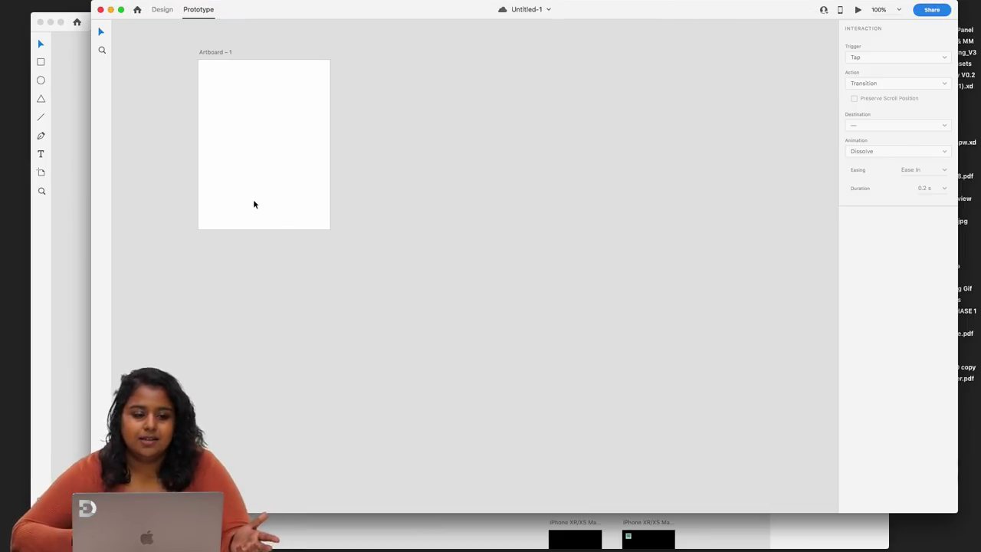
# - Close Untitled-1 without saving and make the Share Mode window fill the screen
pyautogui.click(101, 10)
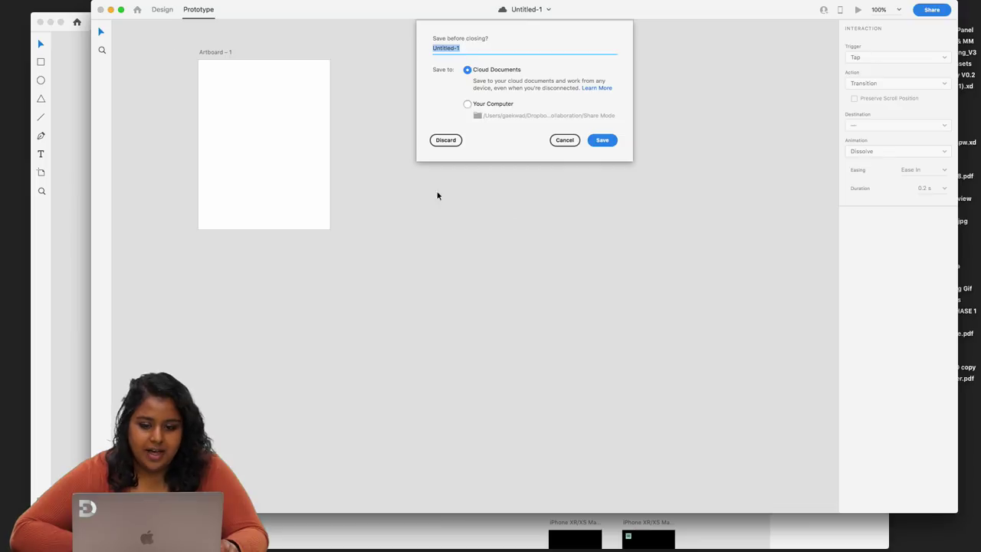
pyautogui.click(446, 139)
pyautogui.moveTo(283, 24); pyautogui.dragTo(252, 3)
pyautogui.moveTo(864, 511)
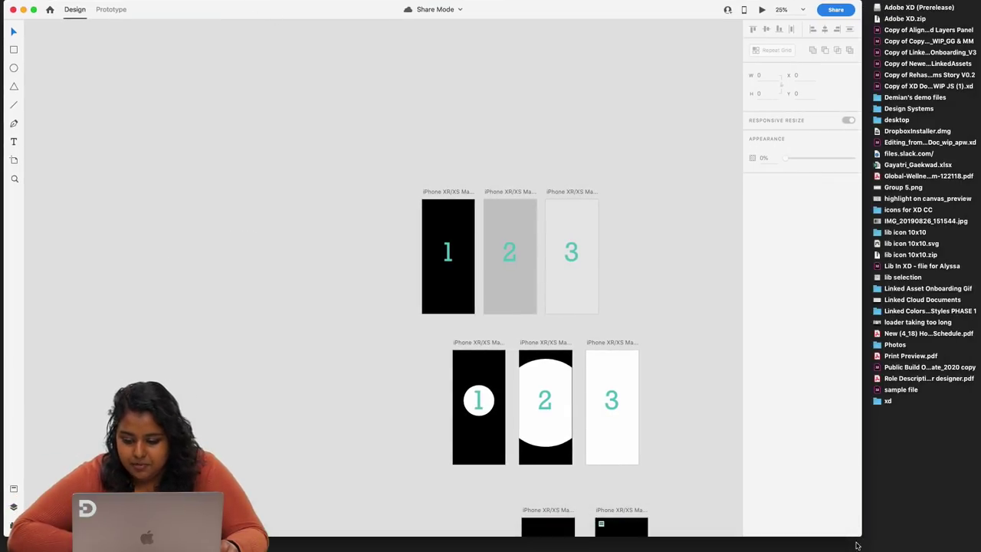
pyautogui.press('super+alt+f')
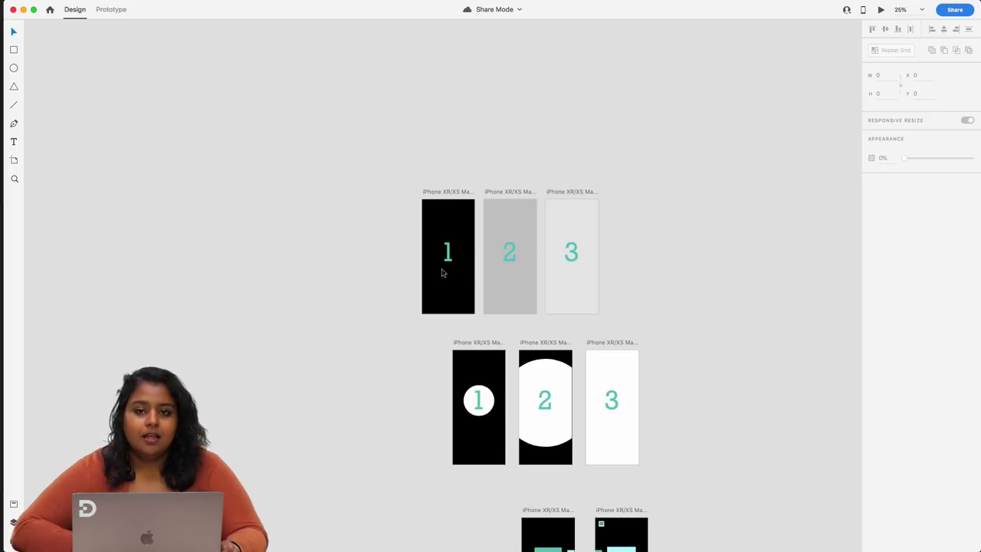
# - Zoom out over the six artboards and pick the Artboard tool to show size presets
pyautogui.scroll(5, 441, 272)
pyautogui.hscroll(3, 442, 270)
pyautogui.scroll(-4, 442, 273)
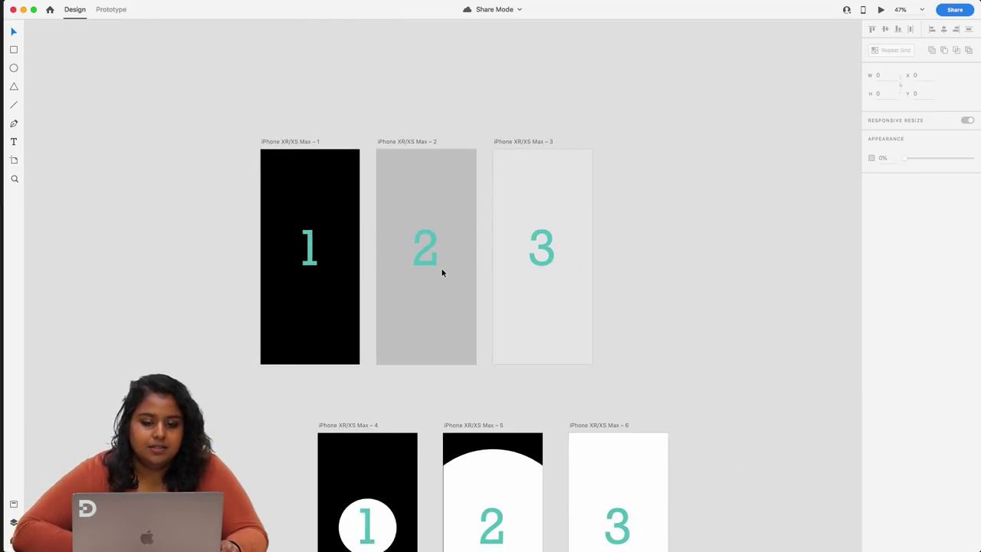
pyautogui.click(13, 160)
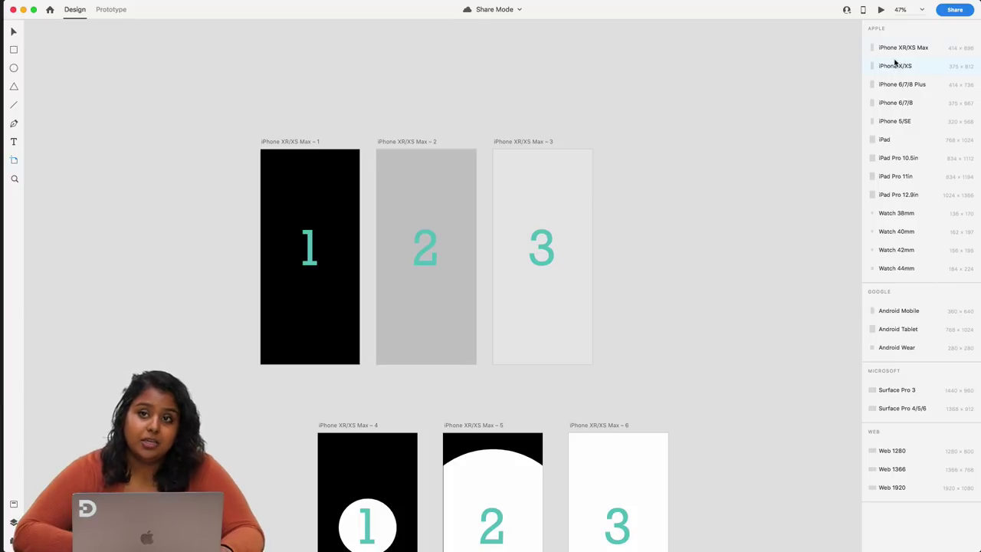
pyautogui.hscroll(5, 829, 127)
pyautogui.scroll(2, 829, 127)
pyautogui.hscroll(4, 828, 126)
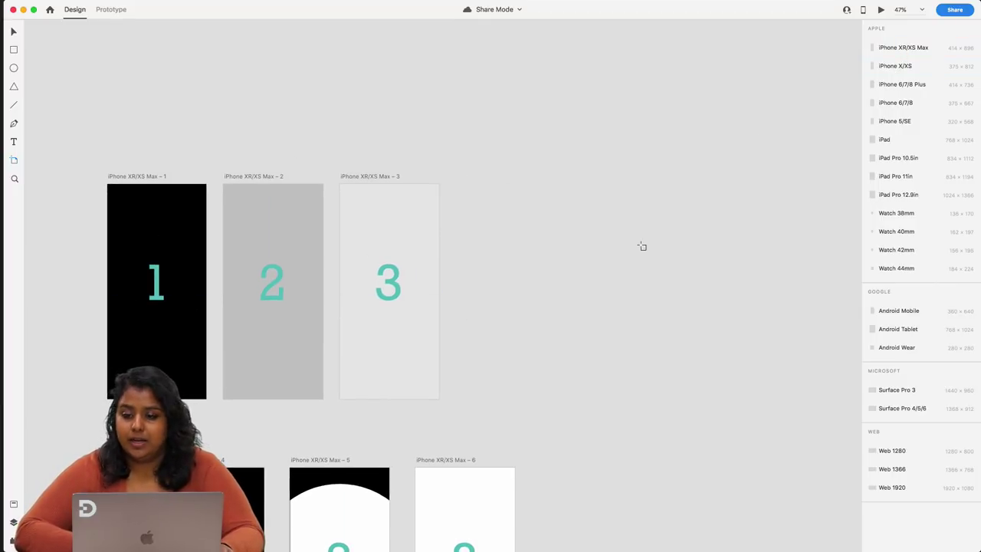
pyautogui.click(883, 49)
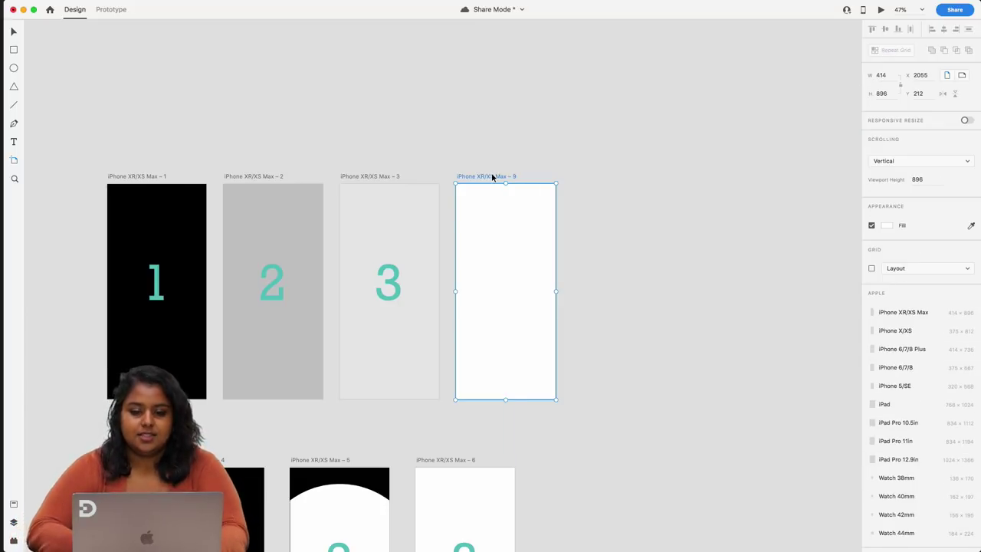
pyautogui.press('super+s')
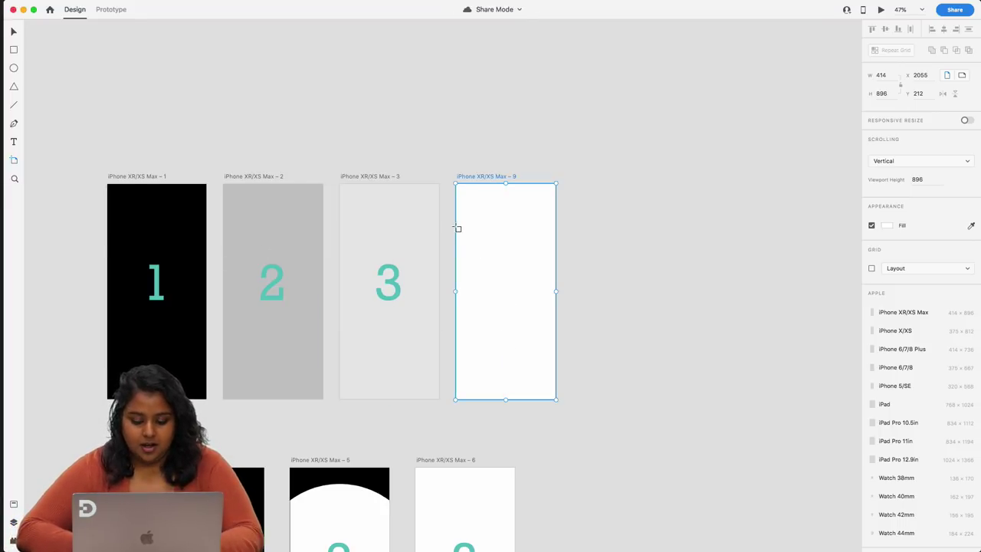
pyautogui.press('v')
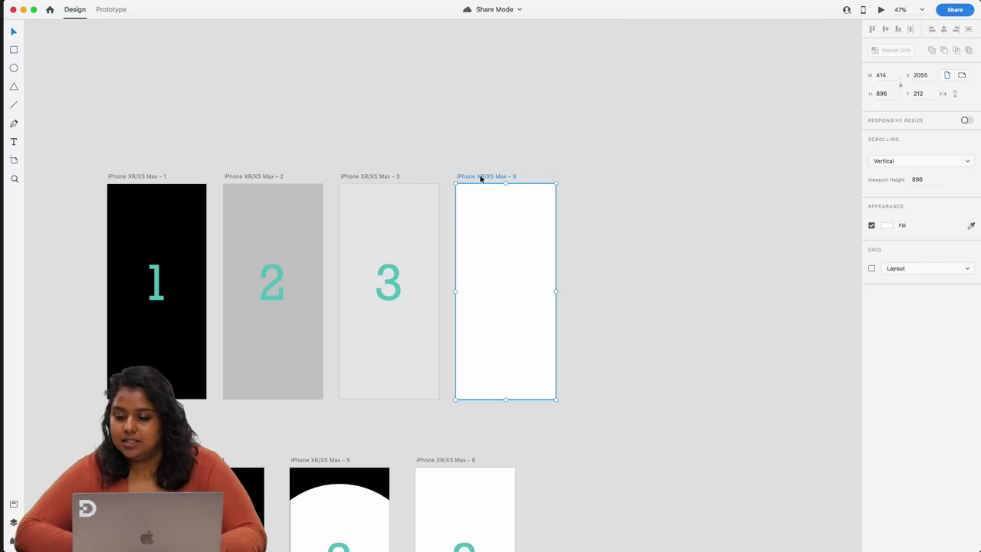
pyautogui.click(887, 226)
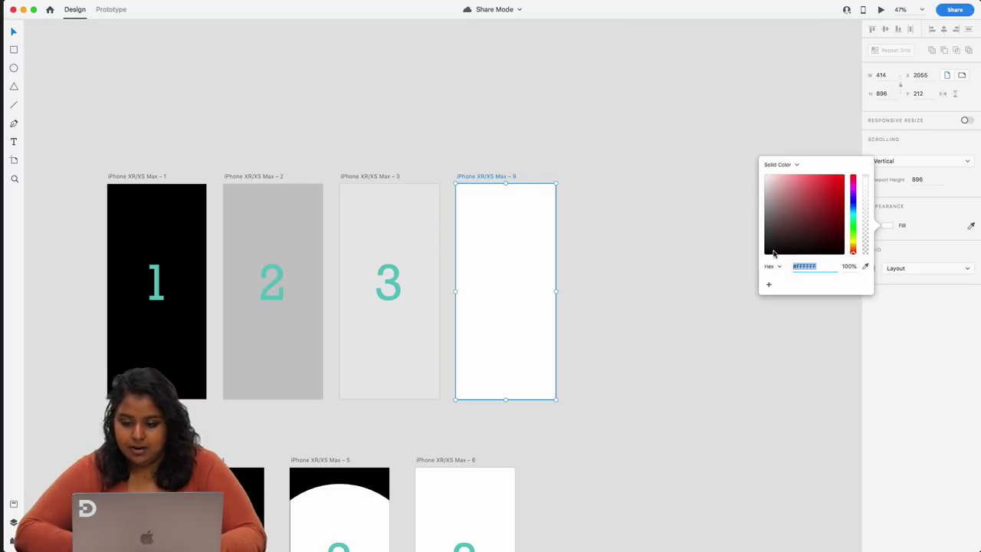
pyautogui.moveTo(774, 254); pyautogui.dragTo(750, 254)
pyautogui.press('Escape')
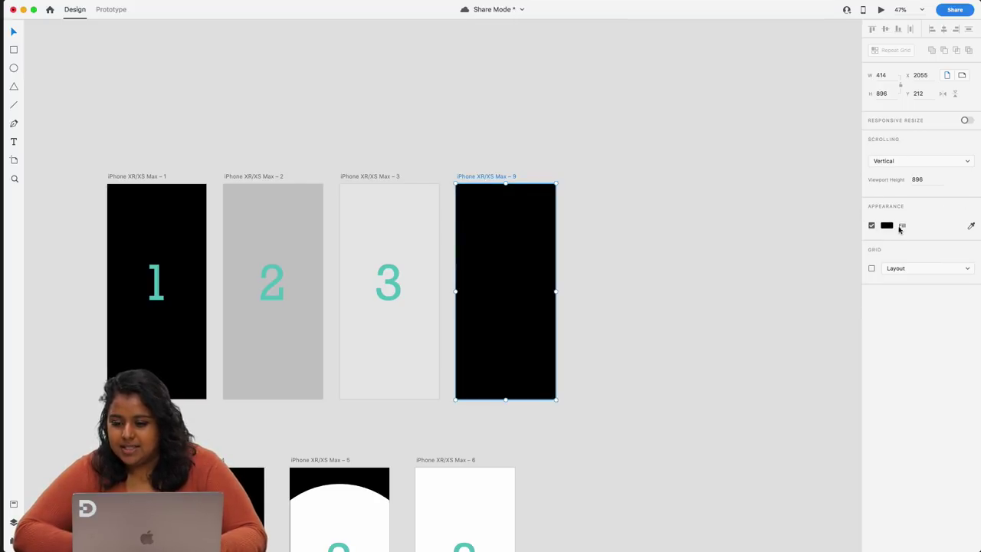
pyautogui.click(900, 229)
pyautogui.moveTo(826, 201)
pyautogui.mouseDown()
pyautogui.moveTo(786, 214)
pyautogui.moveTo(824, 220)
pyautogui.mouseUp()
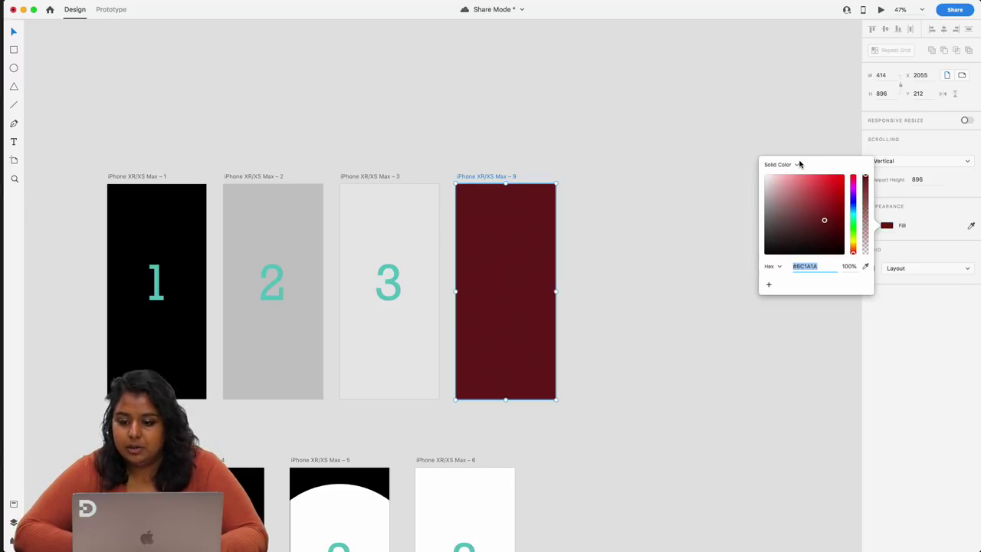
pyautogui.click(798, 165)
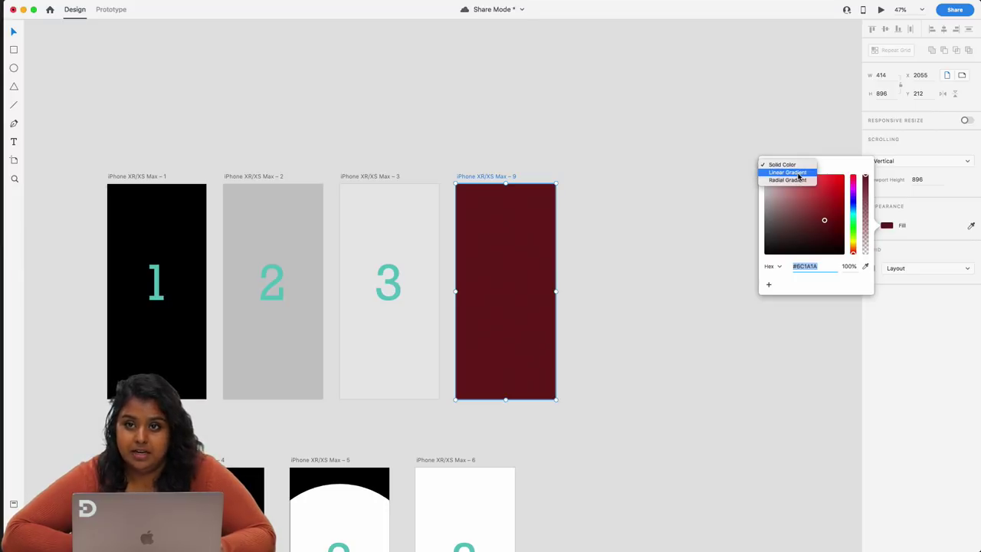
pyautogui.click(798, 173)
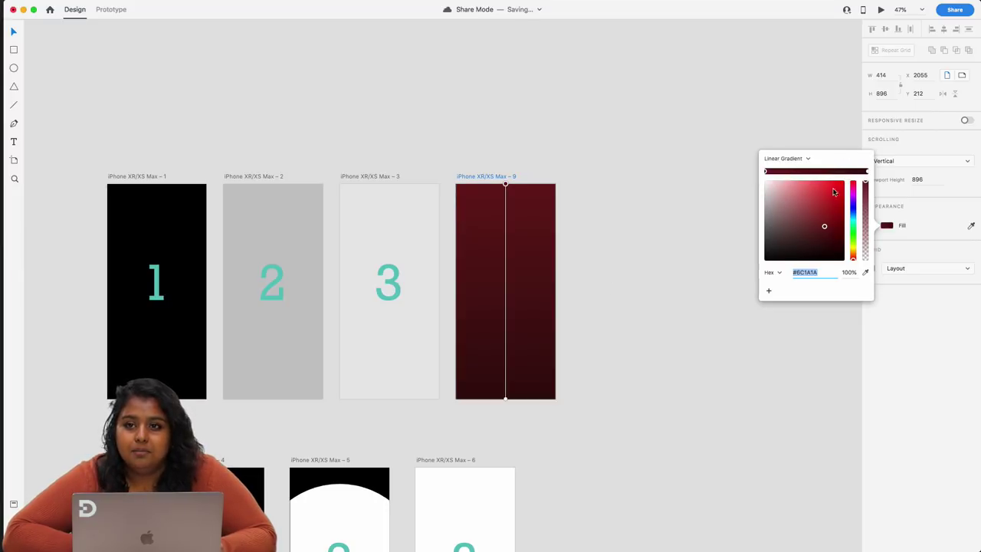
pyautogui.moveTo(839, 195); pyautogui.dragTo(844, 182)
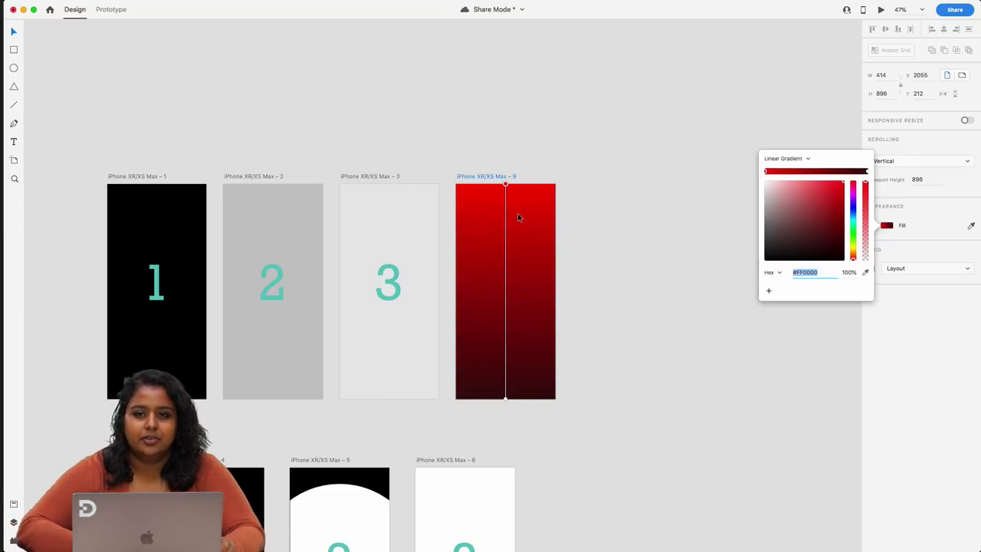
pyautogui.press('super+s')
pyautogui.click(484, 176)
pyautogui.press('Delete')
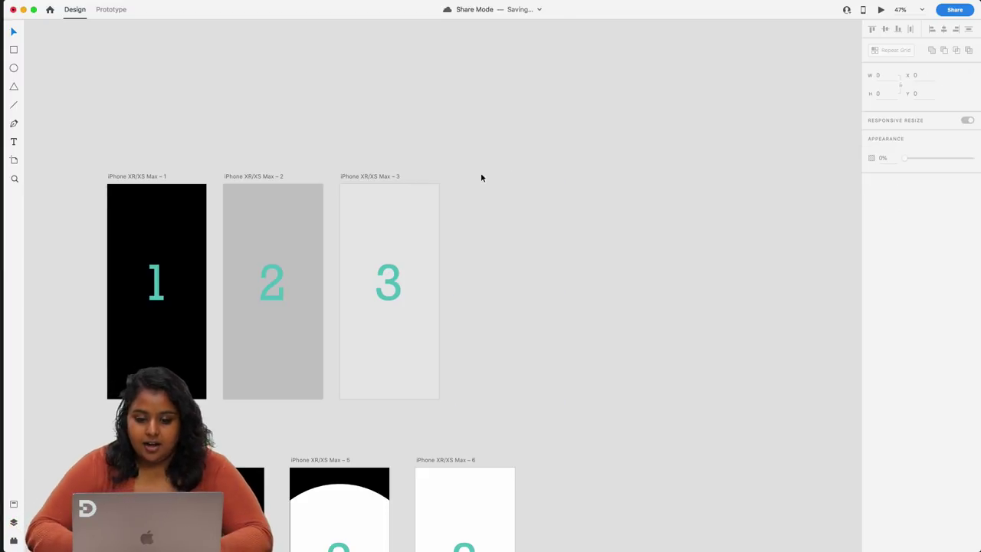
# - Check artboard 1's solid black fill in its colour picker without changing it, then reselect artboard 1
pyautogui.hscroll(-5, 413, 222)
pyautogui.click(344, 155)
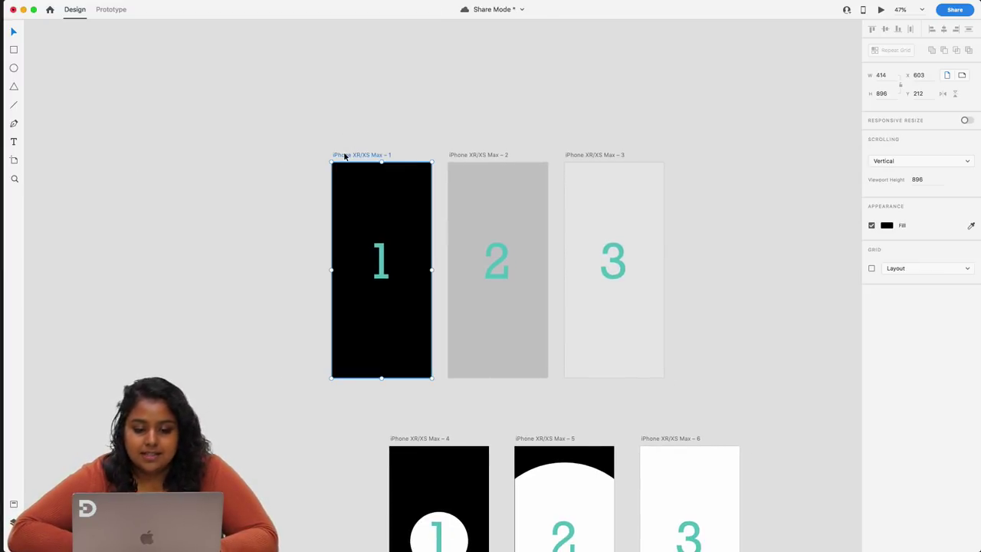
pyautogui.scroll(3, 344, 156)
pyautogui.hscroll(3, 343, 156)
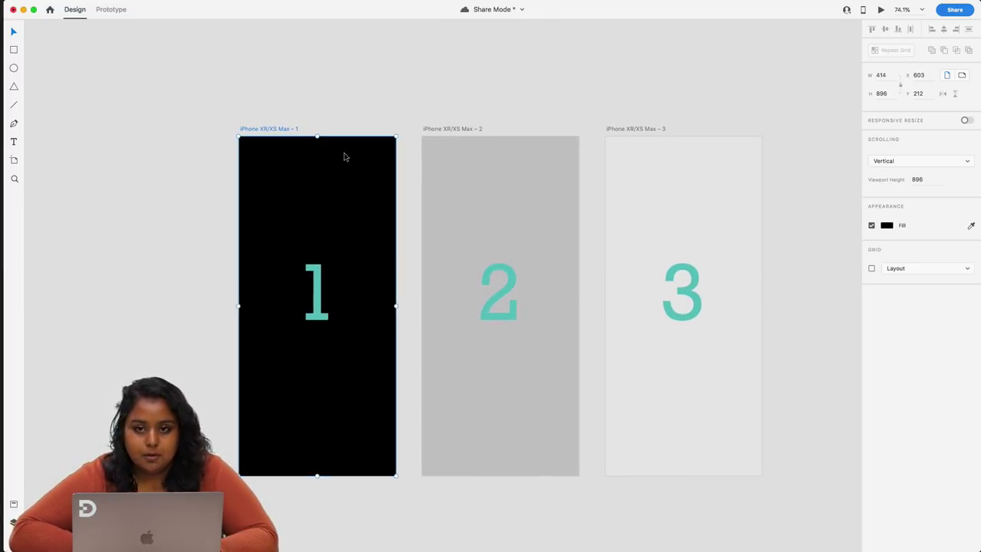
pyautogui.click(887, 225)
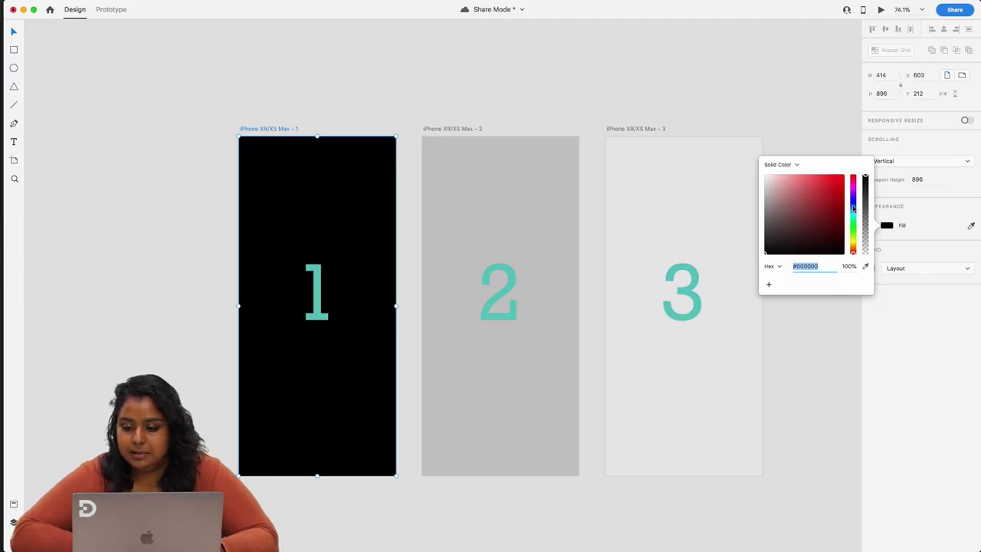
pyautogui.click(706, 82)
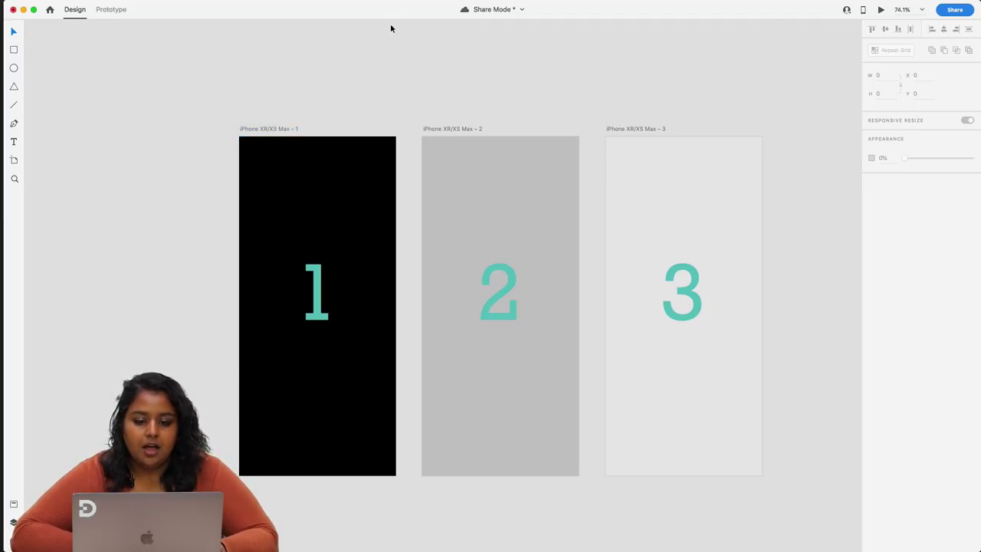
pyautogui.hscroll(3, 442, 108)
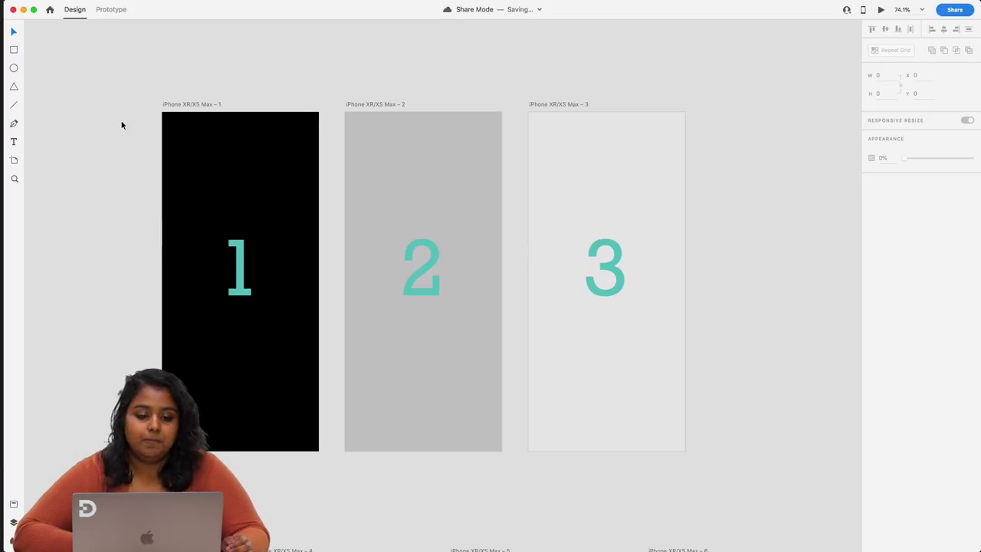
pyautogui.click(190, 105)
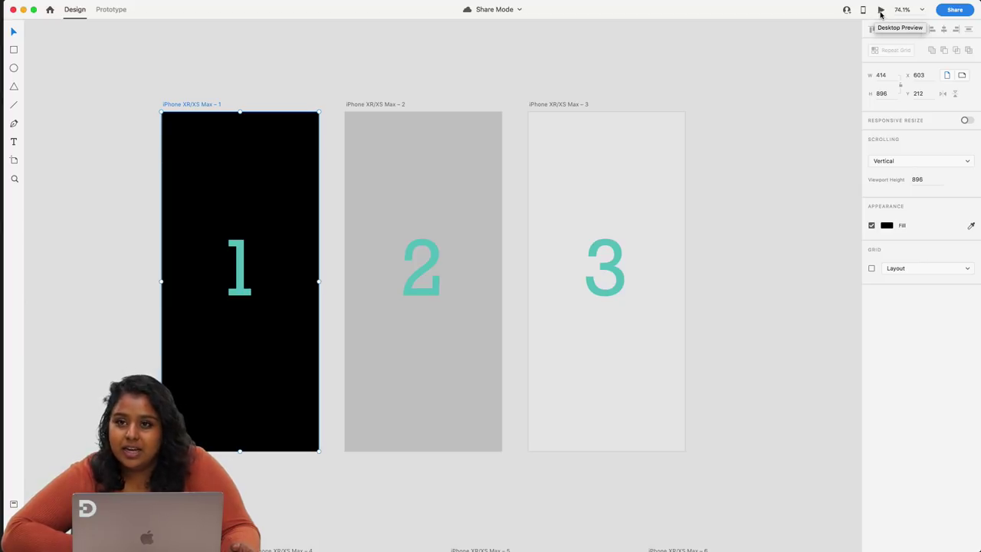
pyautogui.click(881, 11)
pyautogui.moveTo(855, 17); pyautogui.dragTo(736, 56)
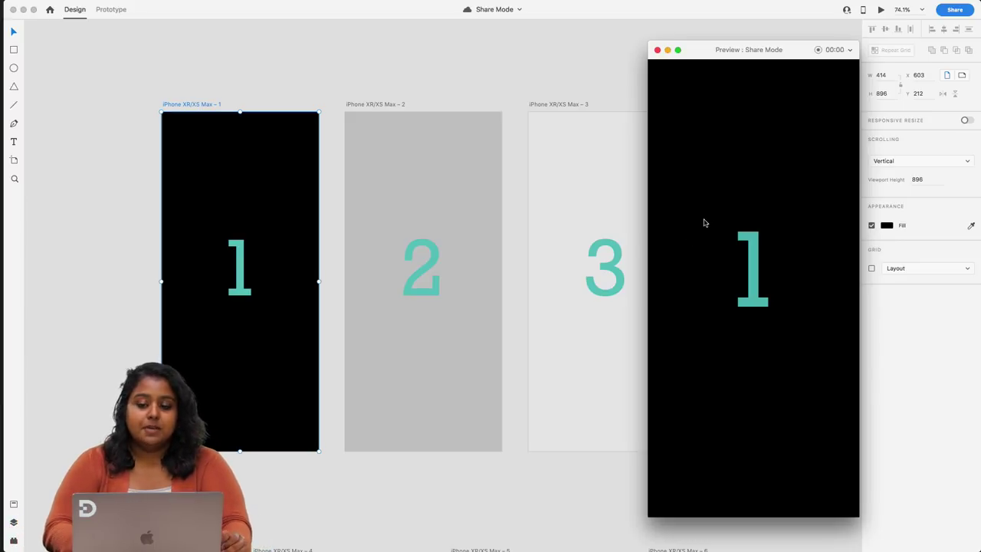
pyautogui.click(657, 50)
pyautogui.click(111, 9)
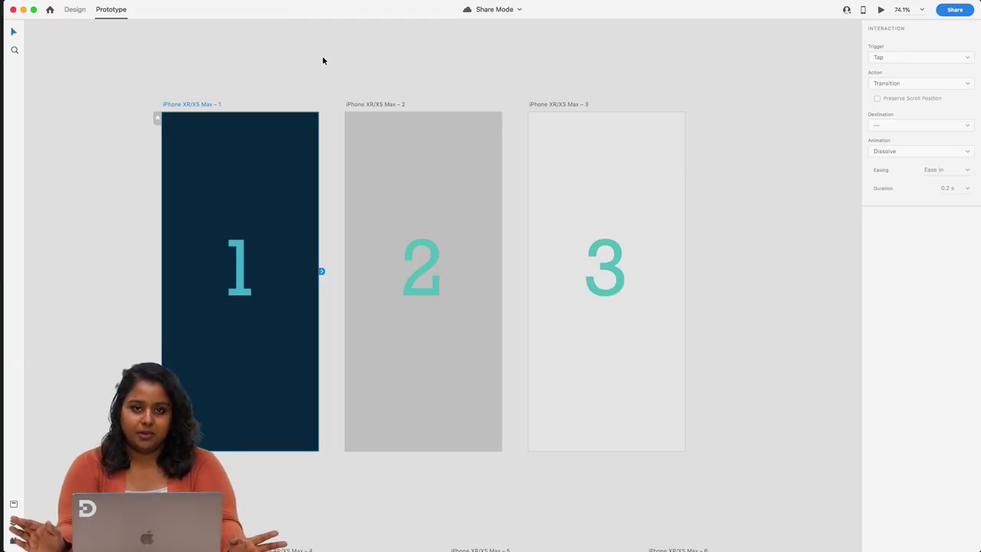
pyautogui.click(81, 11)
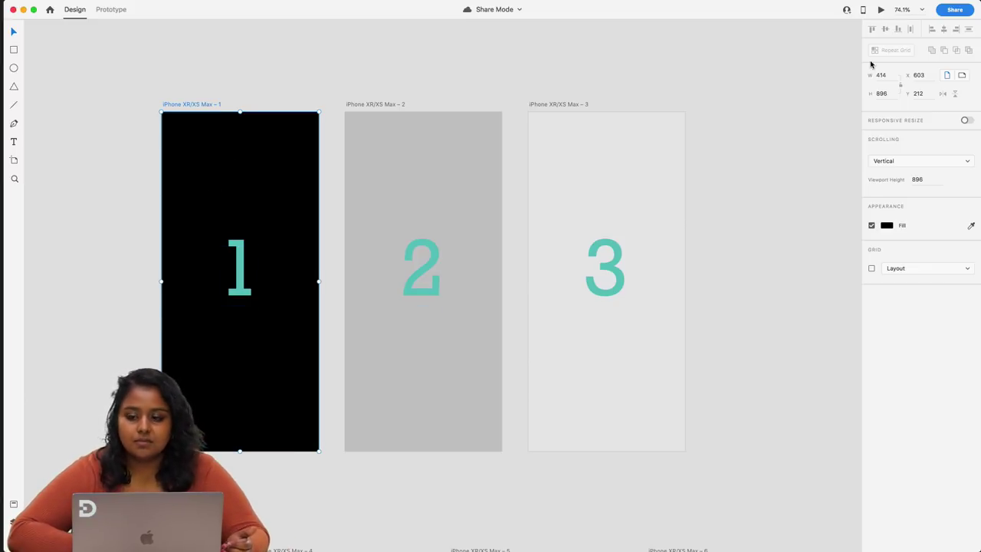
pyautogui.click(882, 10)
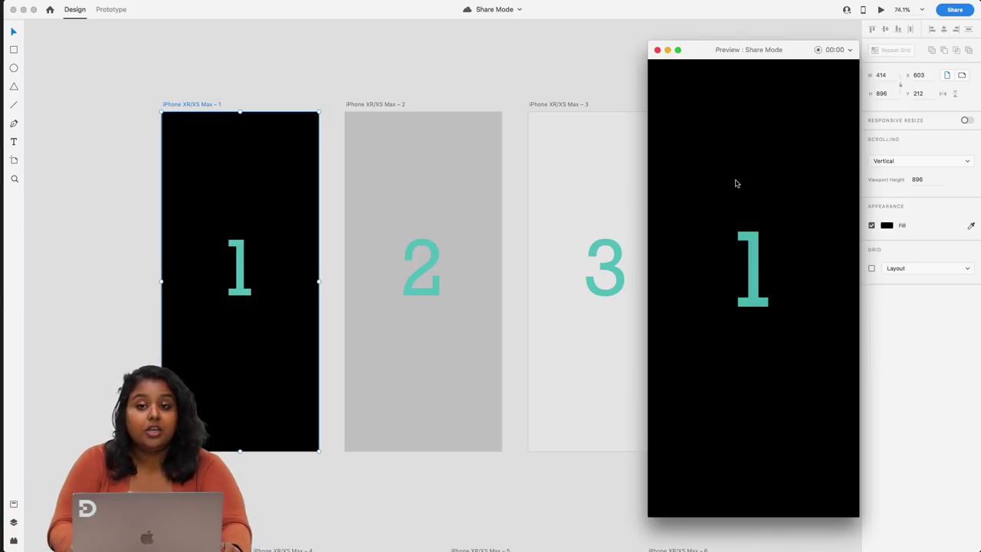
pyautogui.press('Right')
pyautogui.press('Right')
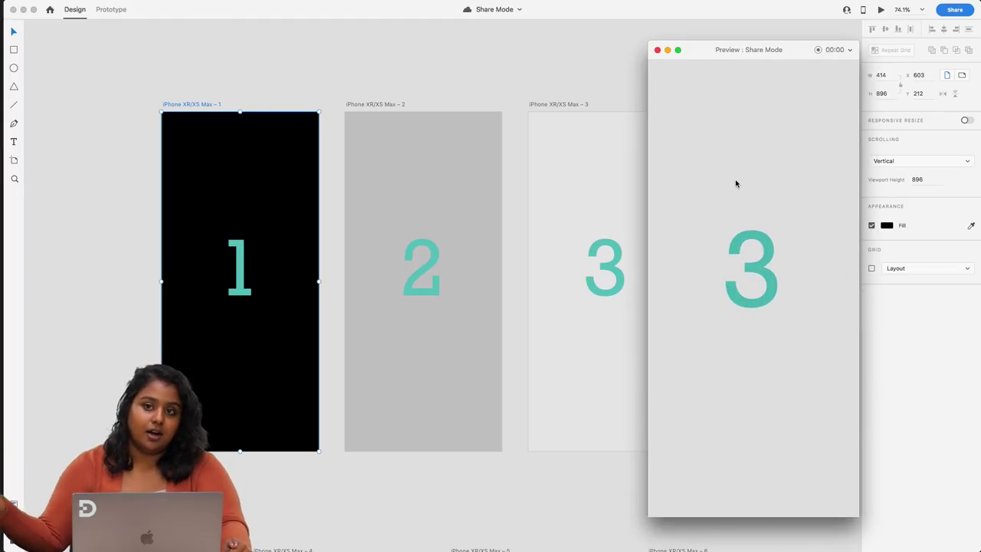
pyautogui.press('Left')
pyautogui.press('Left')
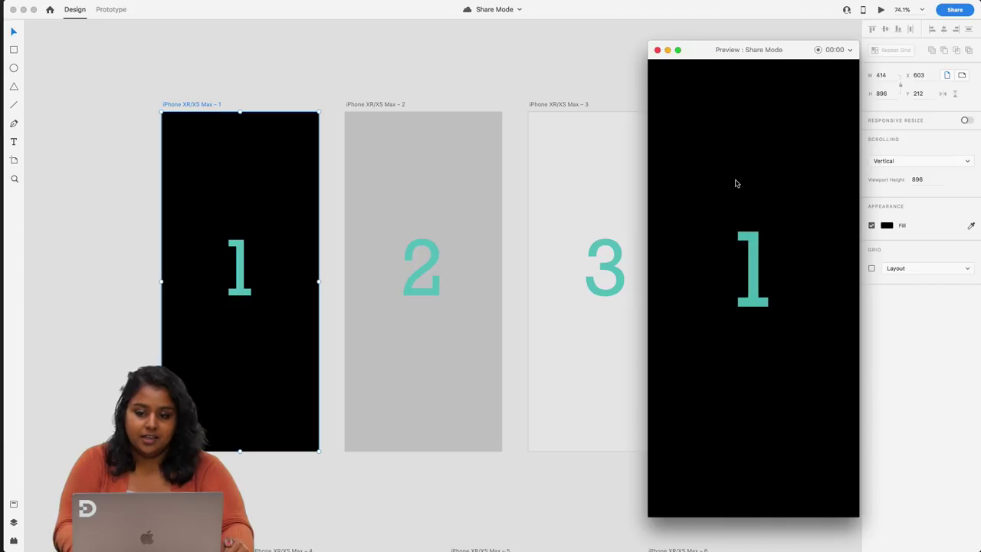
pyautogui.press('Right')
pyautogui.press('Right')
pyautogui.press('Left')
pyautogui.press('Right')
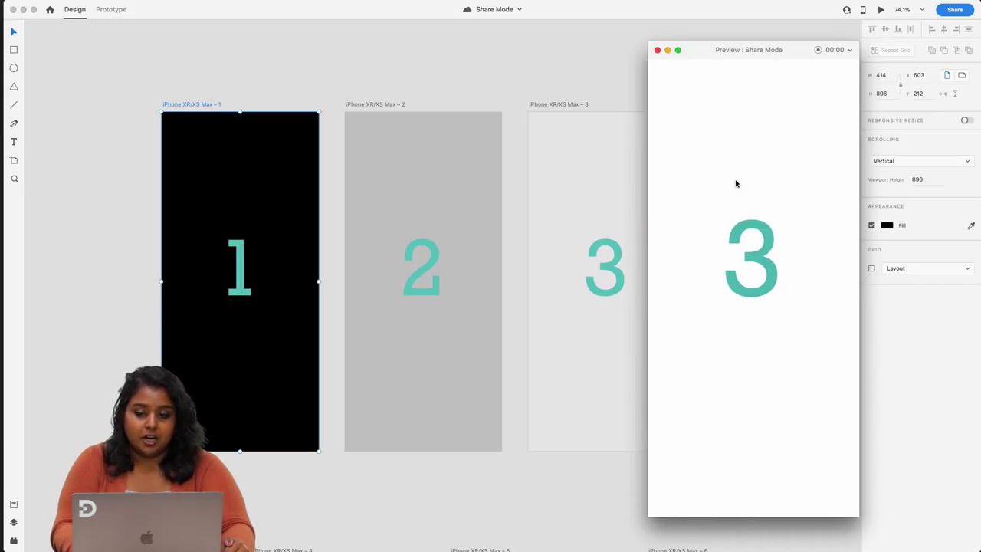
pyautogui.click(657, 49)
pyautogui.click(598, 66)
pyautogui.scroll(-10, 598, 66)
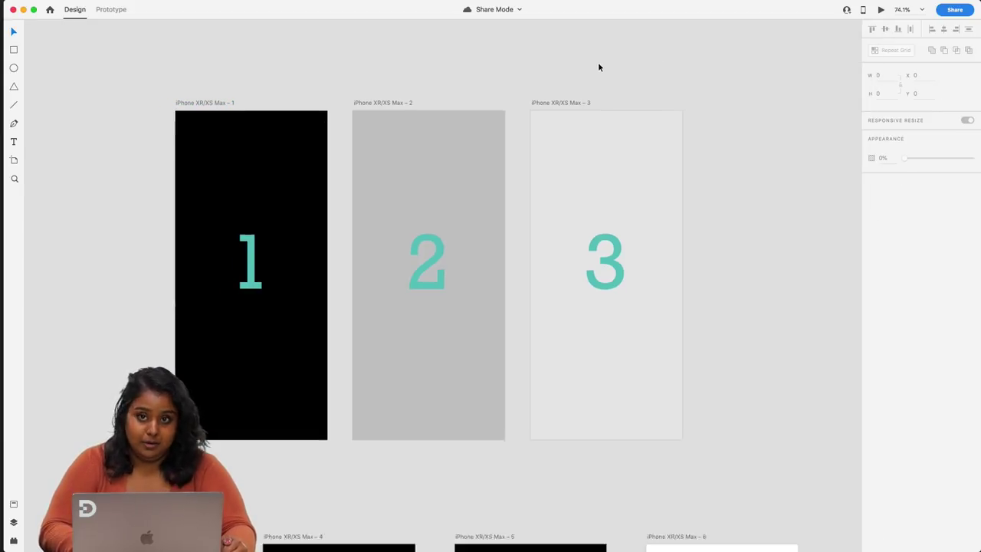
# - Preview the prototype starting from artboard 1, then close the preview
pyautogui.moveTo(703, 368); pyautogui.dragTo(470, 118)
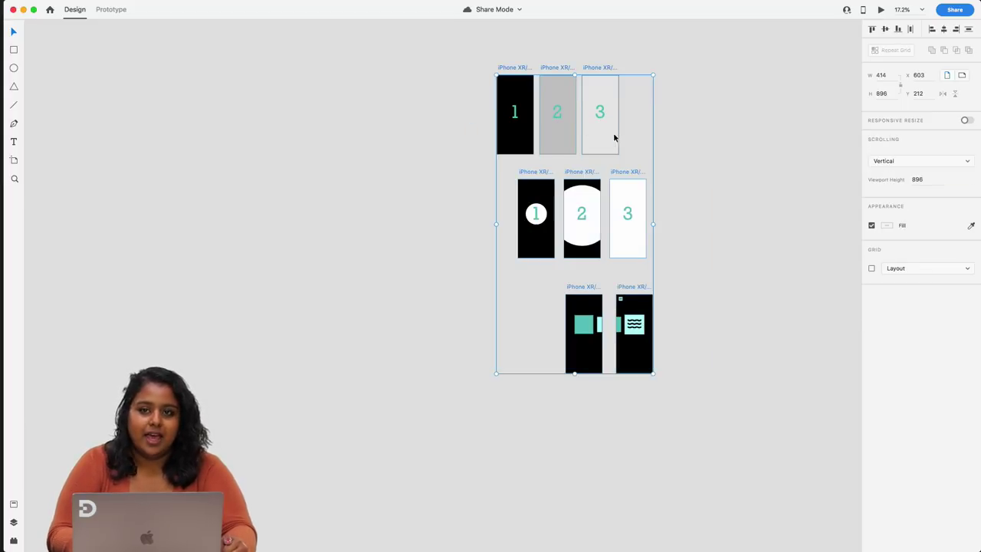
pyautogui.click(525, 50)
pyautogui.click(512, 69)
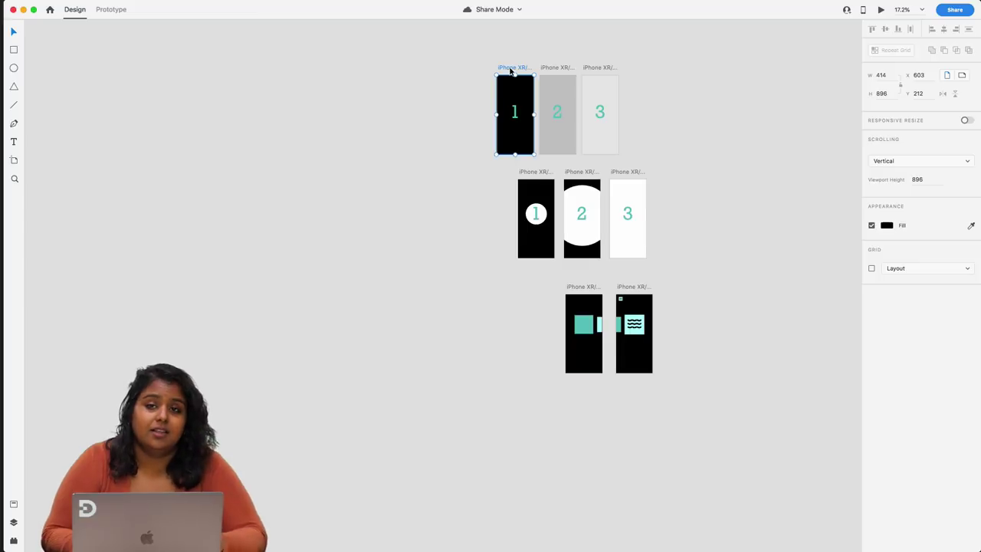
pyautogui.click(882, 10)
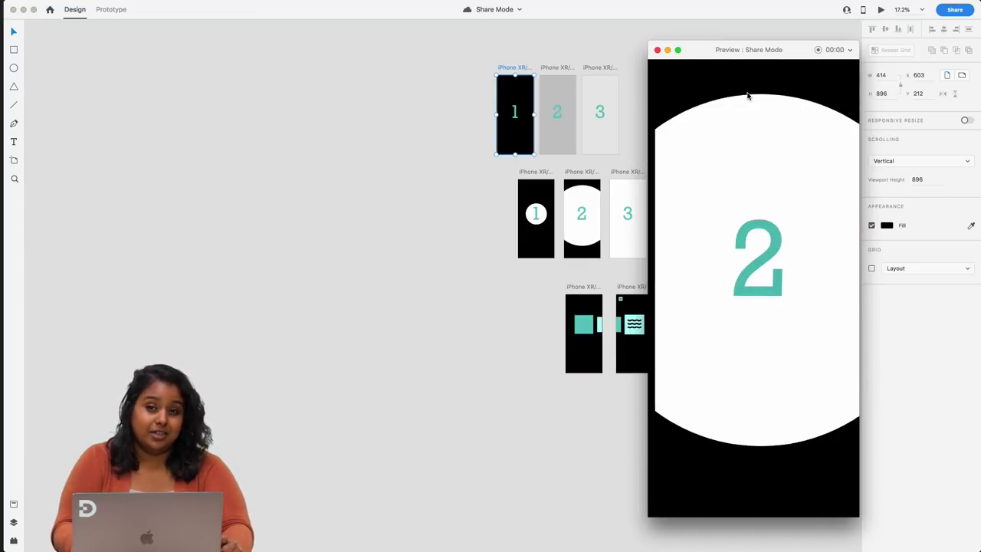
pyautogui.click(657, 50)
pyautogui.click(667, 164)
# - Zoom out to show all eight artboards and open the sharing options
pyautogui.scroll(5, 554, 136)
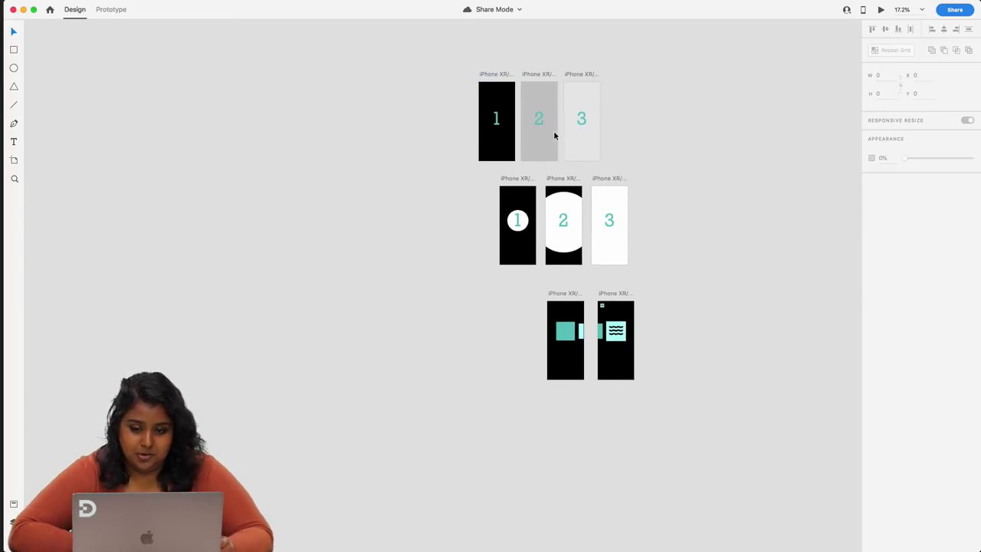
pyautogui.scroll(-5, 554, 136)
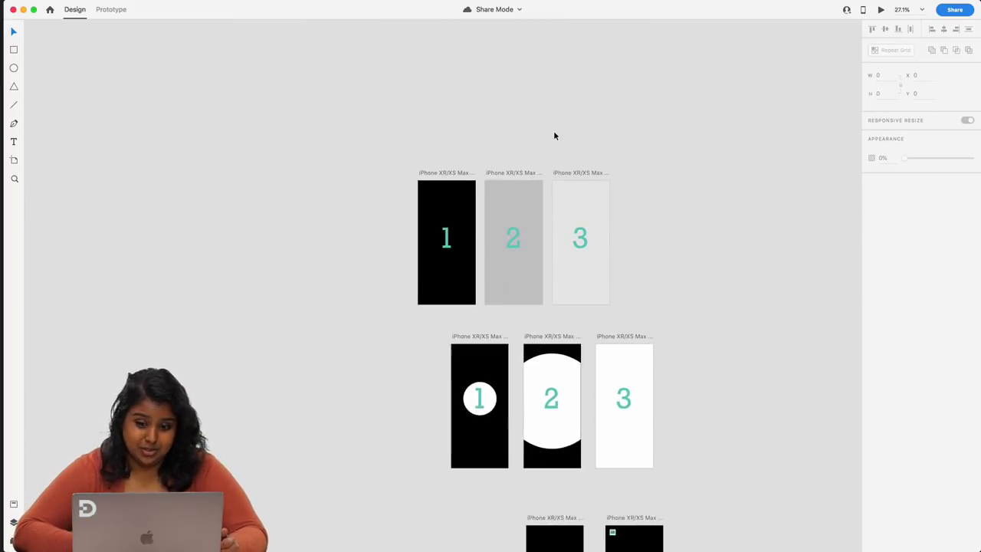
pyautogui.scroll(-3, 554, 135)
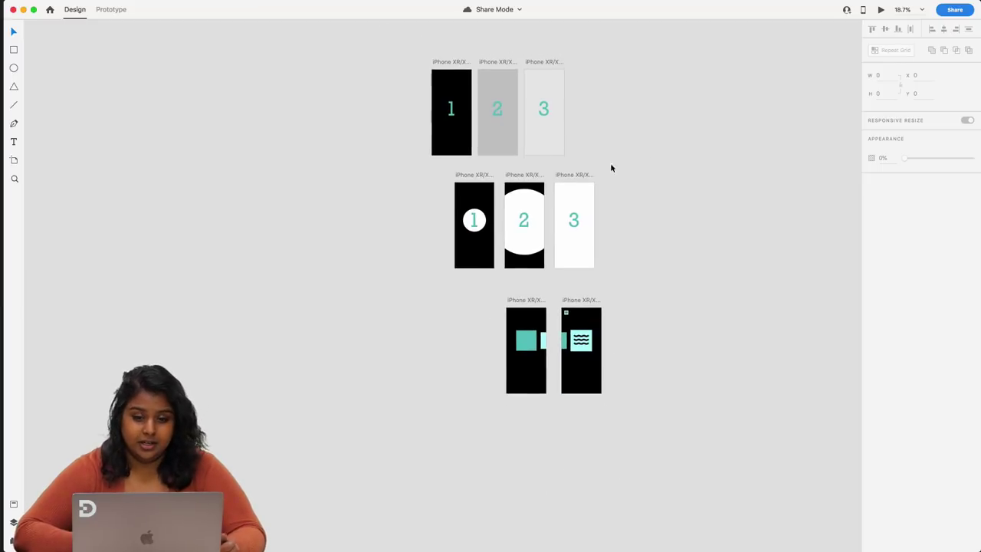
pyautogui.click(950, 13)
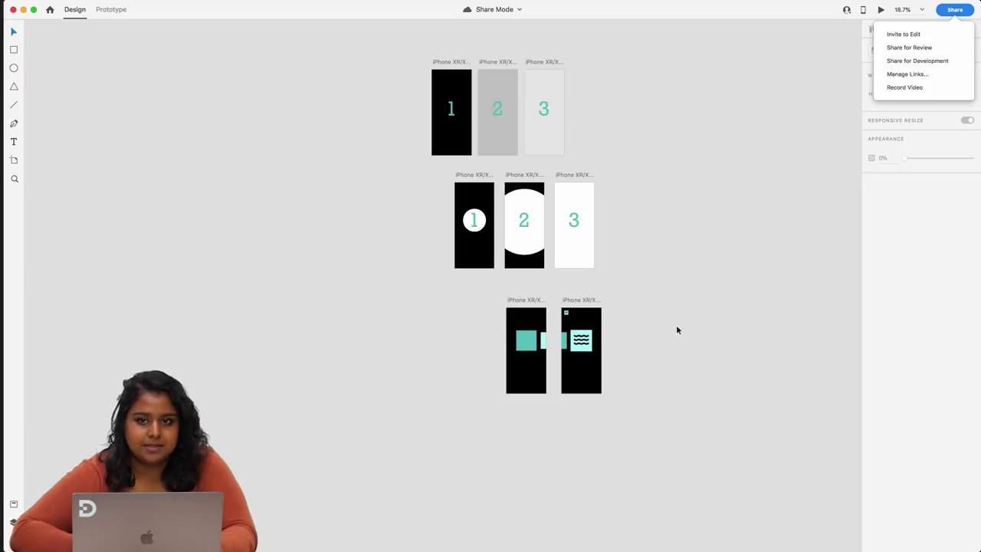
# - Delete the five lower artboards, keeping only artboards 1, 2 and 3
pyautogui.click(645, 389)
pyautogui.moveTo(643, 407); pyautogui.dragTo(445, 175)
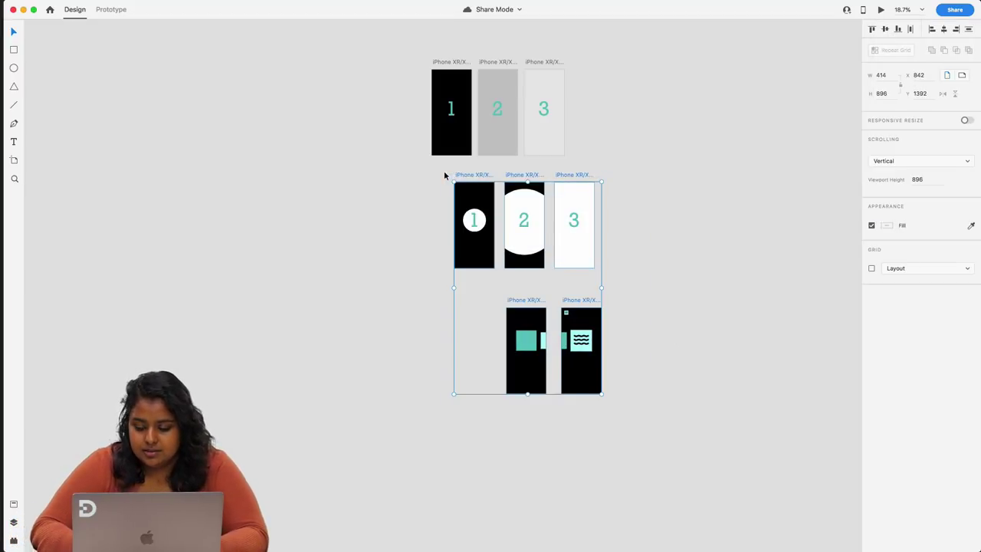
pyautogui.press('Delete')
pyautogui.scroll(3, 451, 98)
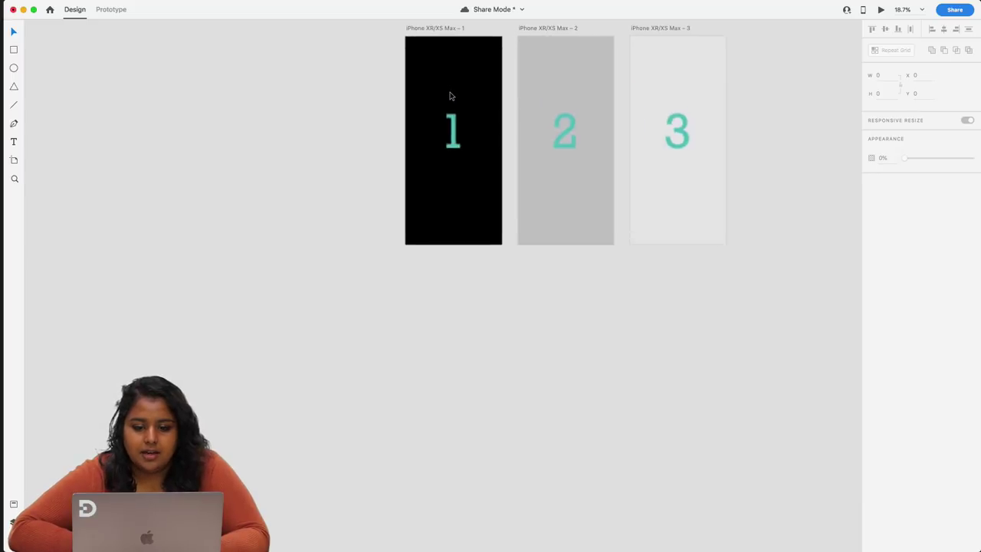
# - Select the three remaining artboards, clear the selection and reopen the sharing options
pyautogui.moveTo(204, 121); pyautogui.dragTo(644, 398)
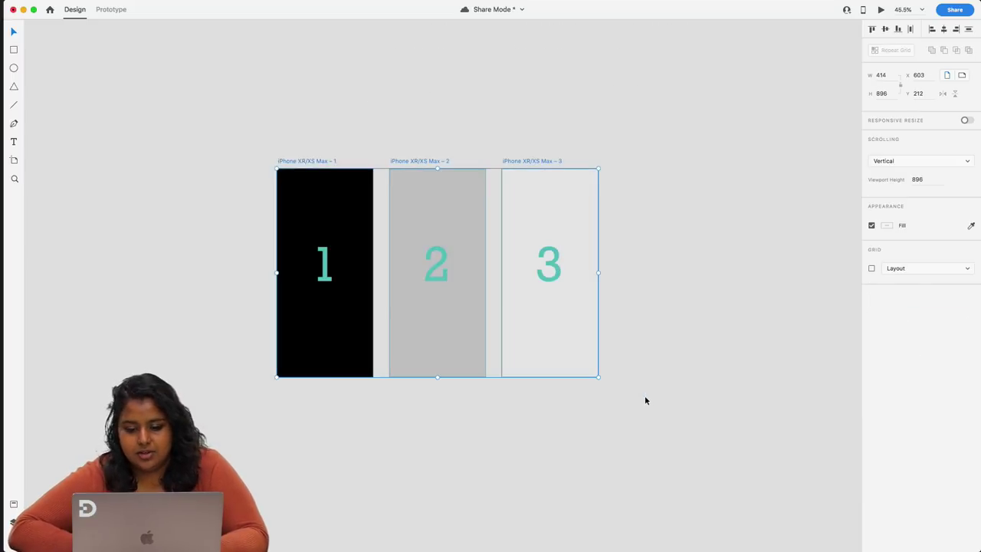
pyautogui.click(651, 400)
pyautogui.click(950, 9)
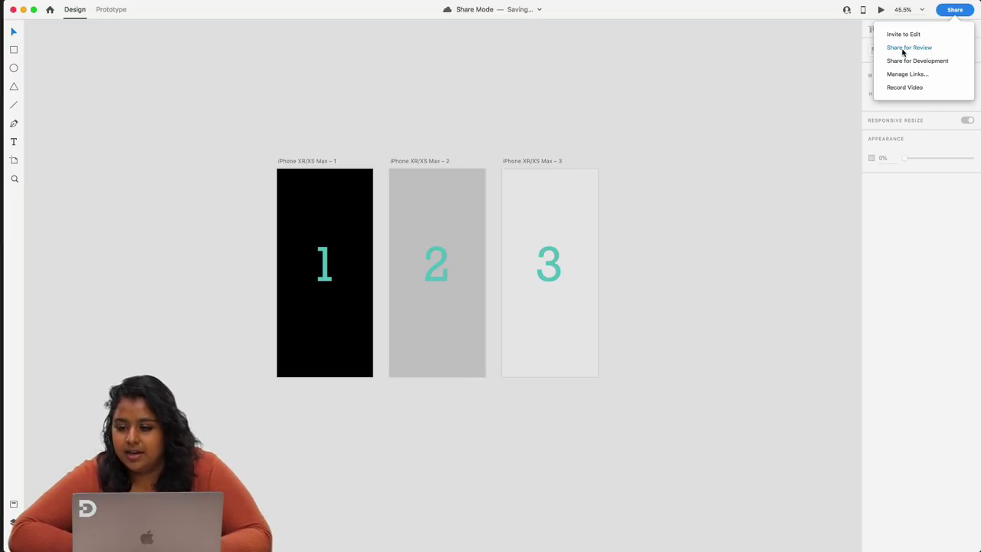
# - Open the review link settings, leaving comments and hotspot hints enabled after toggling each
pyautogui.click(903, 49)
pyautogui.tripleClick(860, 123)
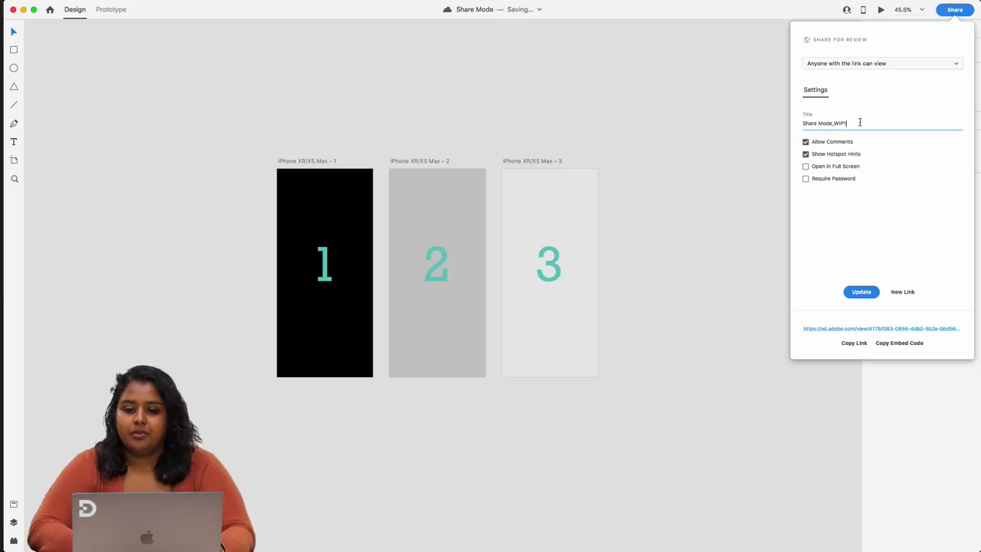
pyautogui.click(852, 123)
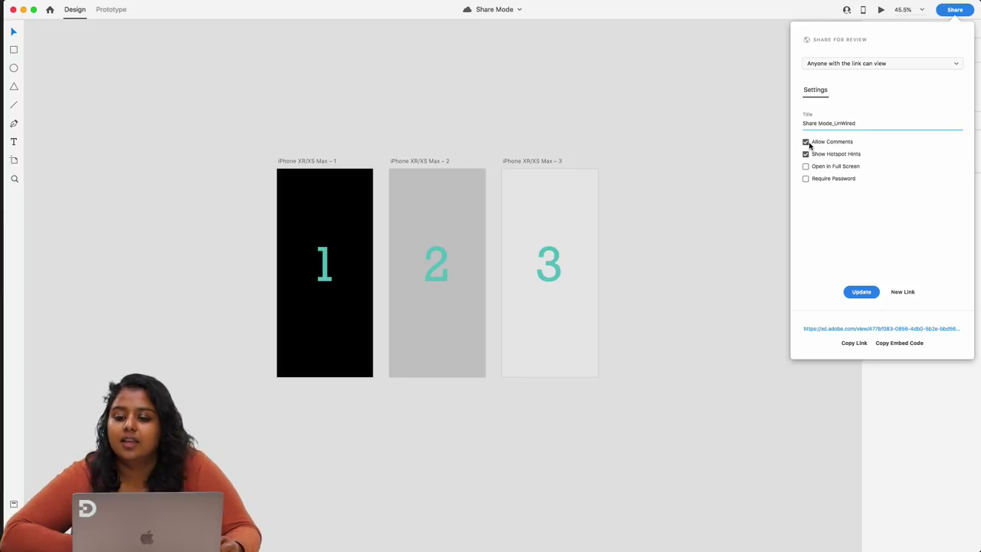
pyautogui.click(805, 143)
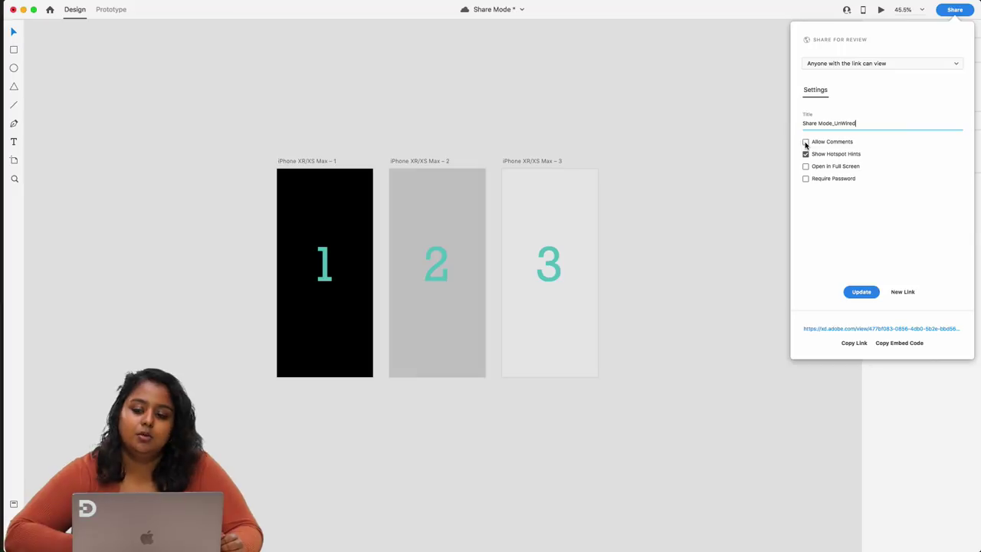
pyautogui.click(805, 143)
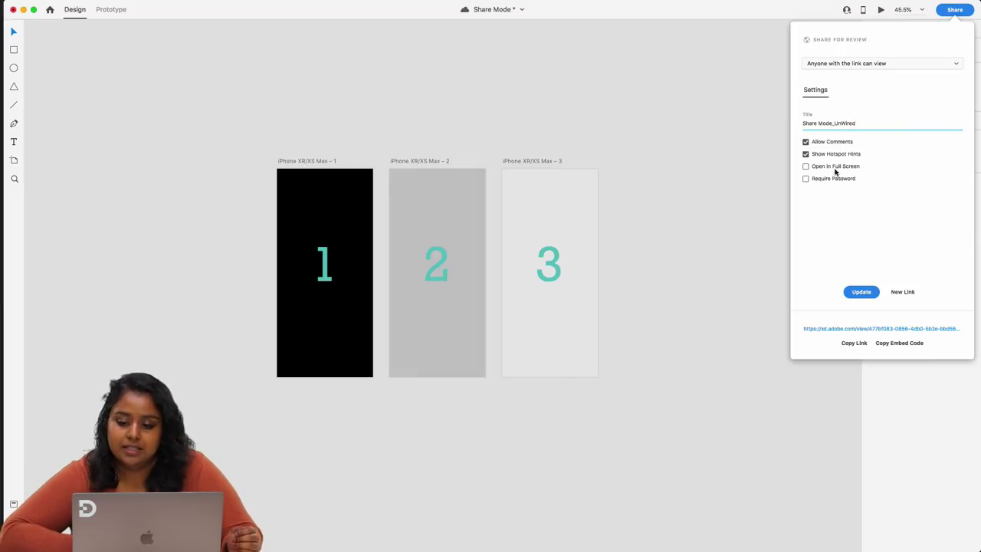
pyautogui.click(806, 156)
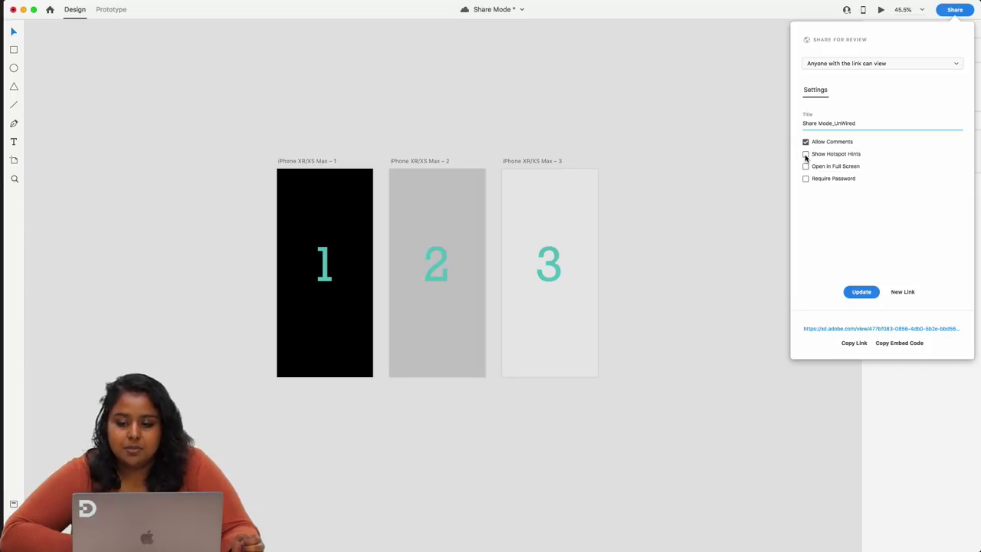
pyautogui.click(805, 155)
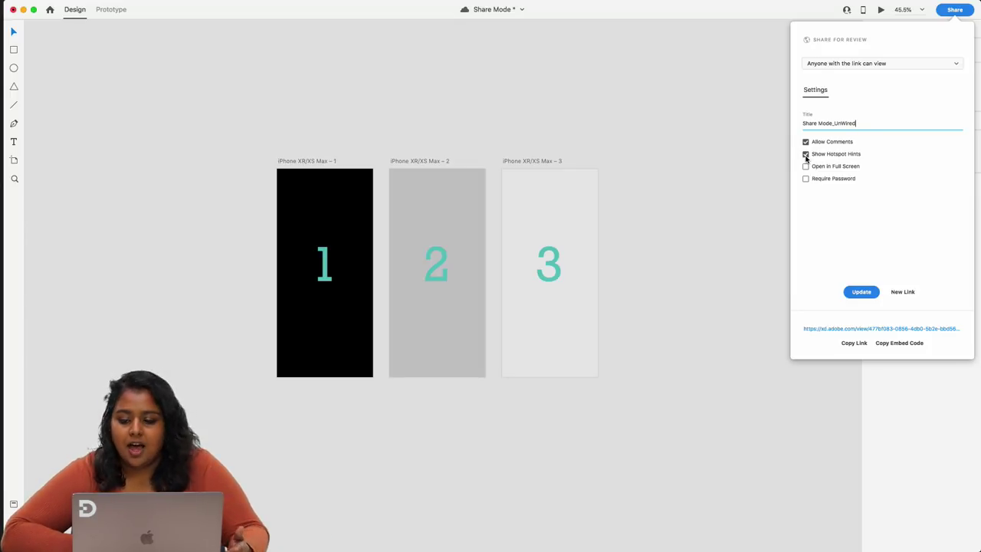
# - Turn off Open in Full Screen, leave Require Password off, and generate a new public link
pyautogui.click(806, 166)
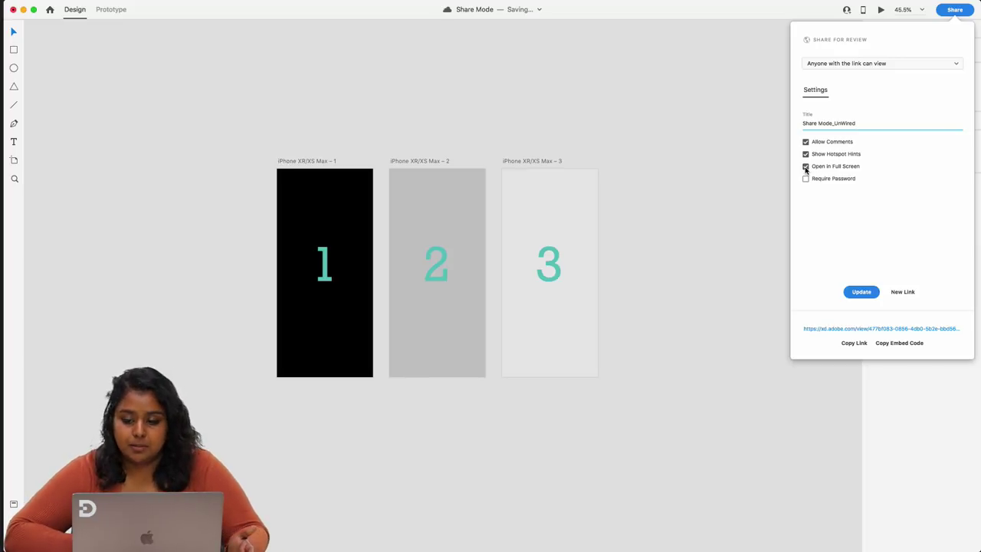
pyautogui.click(805, 167)
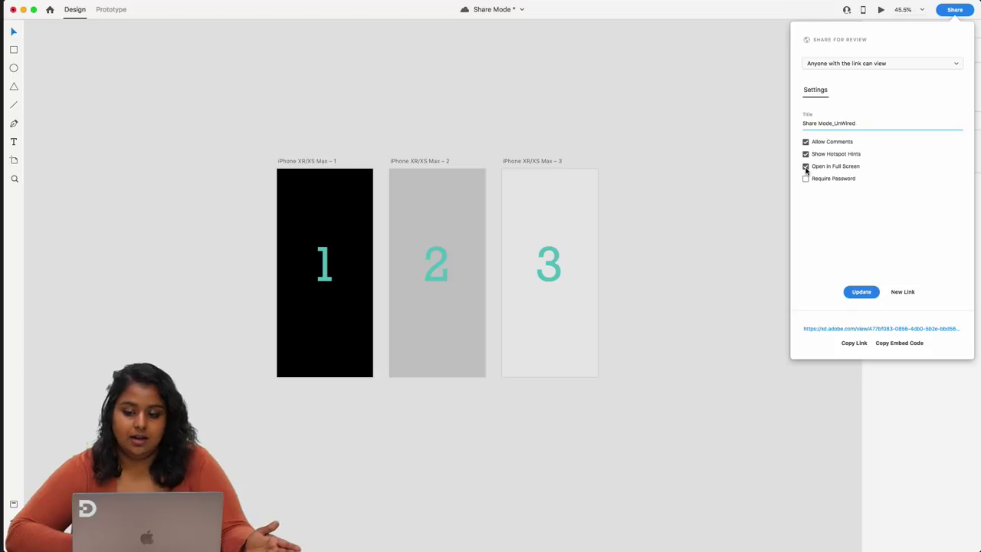
pyautogui.click(806, 168)
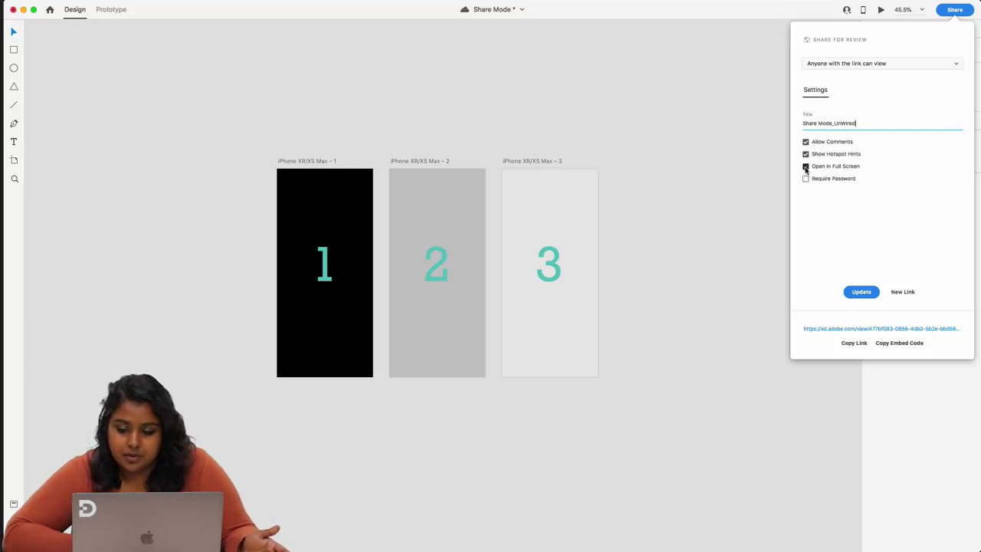
pyautogui.click(806, 167)
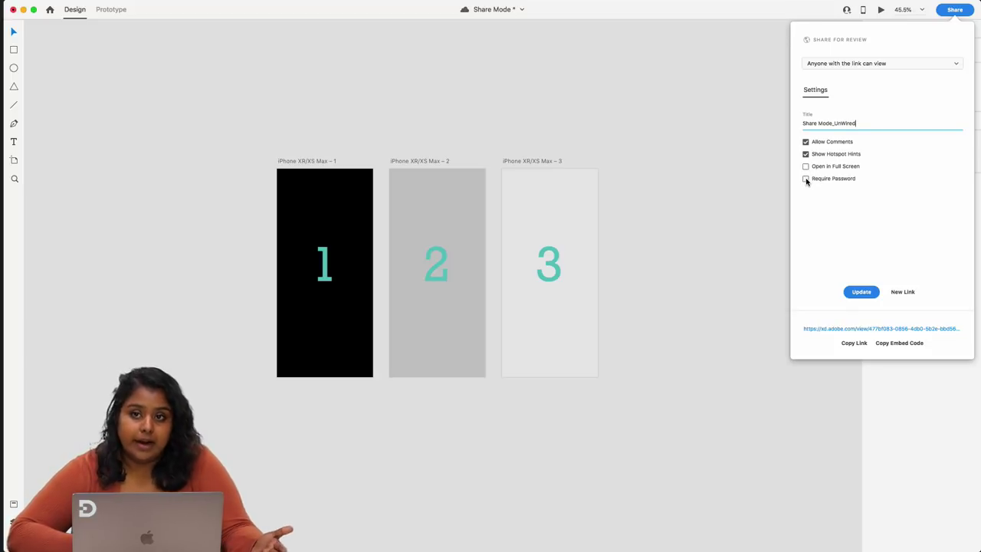
pyautogui.click(805, 178)
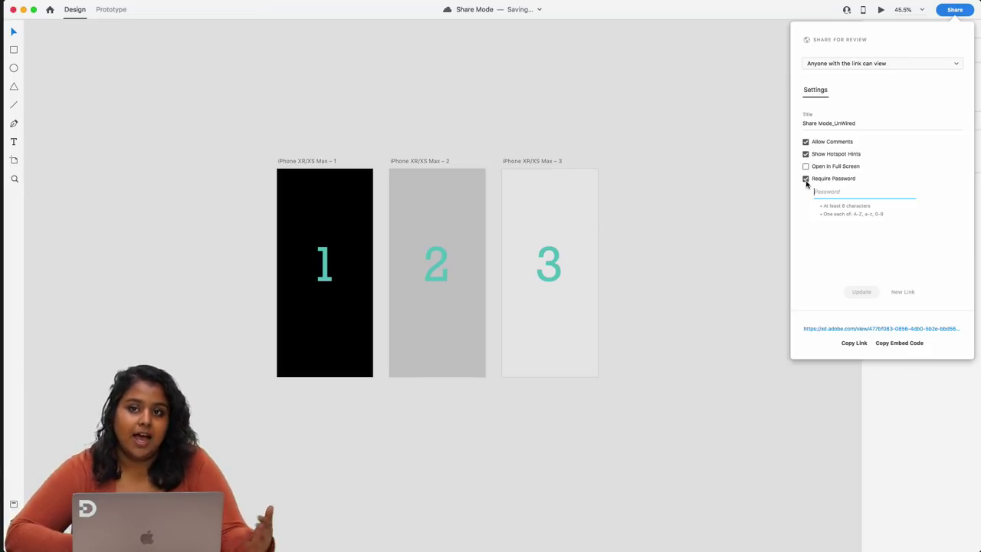
pyautogui.click(806, 179)
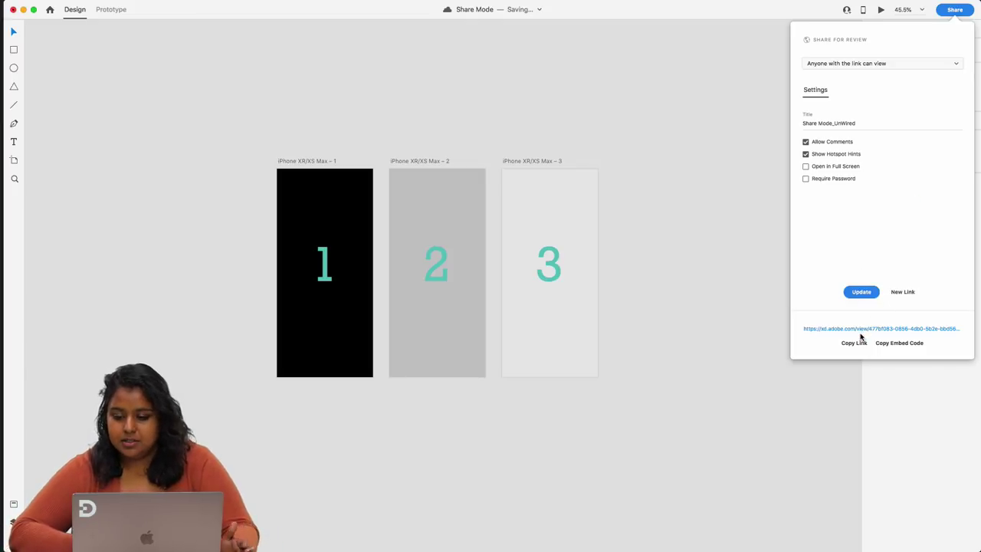
pyautogui.click(897, 292)
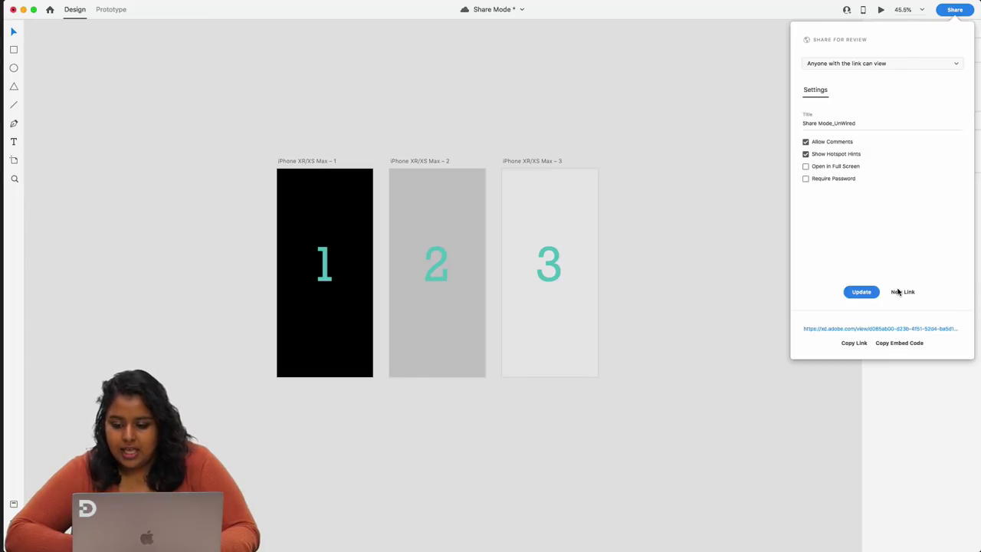
# - Open the review link in Chrome, widen the window, and step through screens 1–3 and back
pyautogui.click(861, 332)
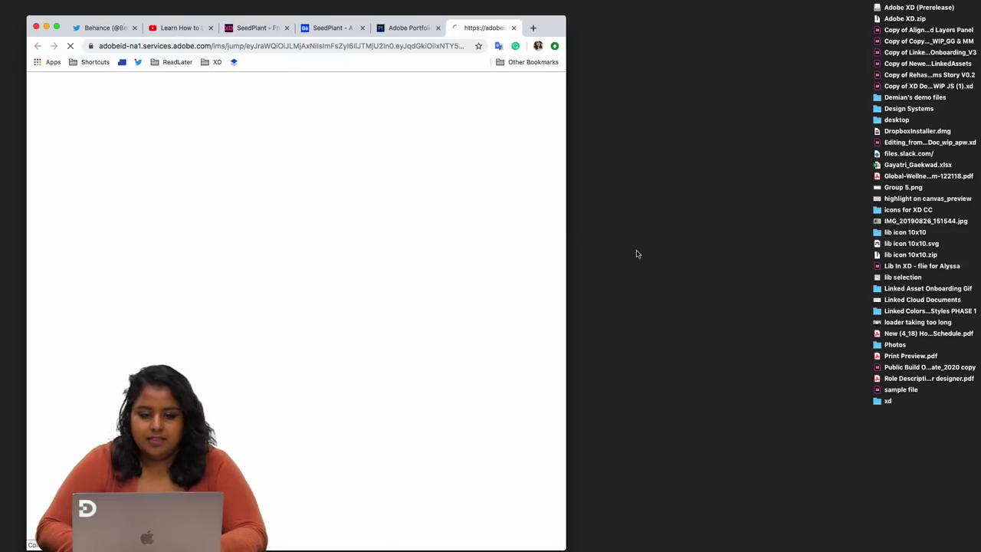
pyautogui.moveTo(565, 546); pyautogui.dragTo(980, 543)
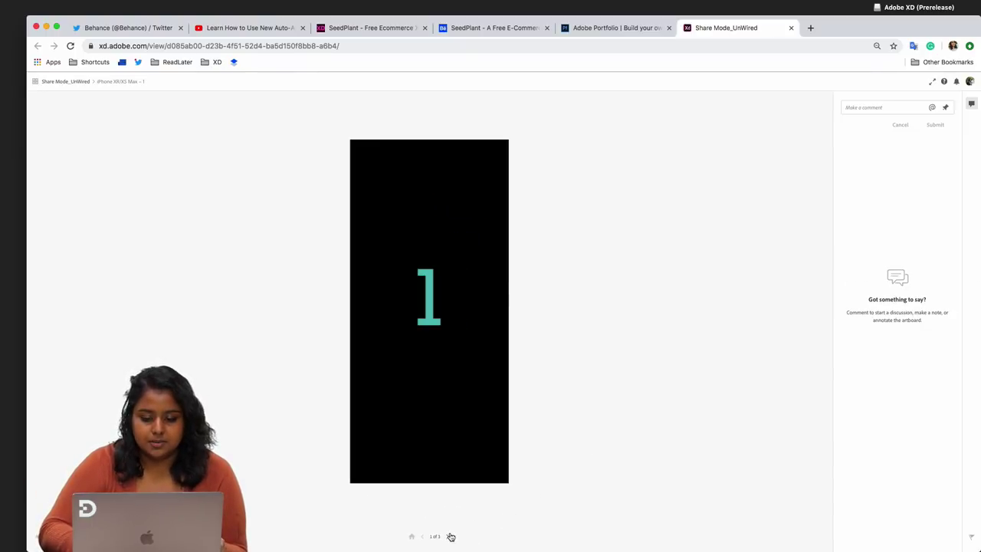
pyautogui.click(448, 536)
pyautogui.click(448, 536)
pyautogui.click(424, 537)
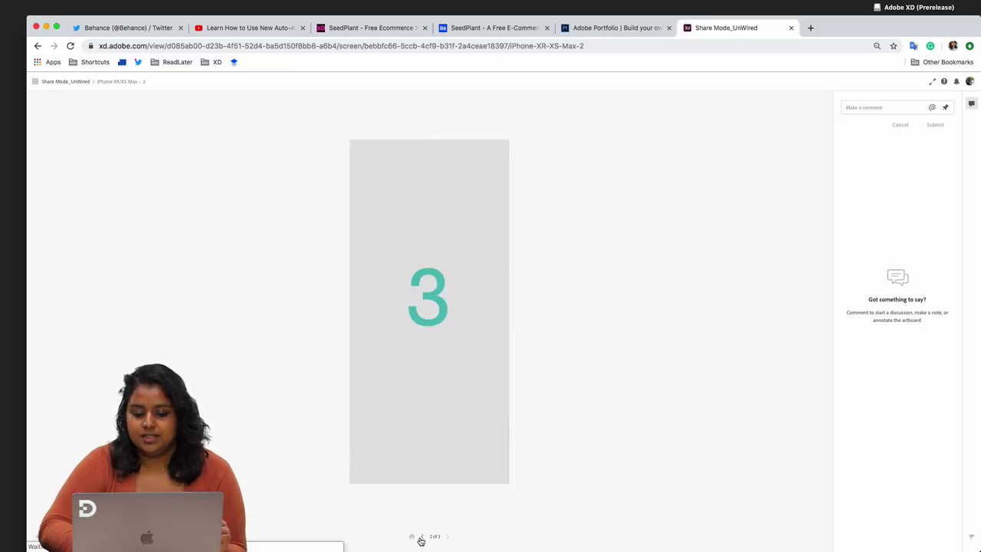
pyautogui.click(425, 539)
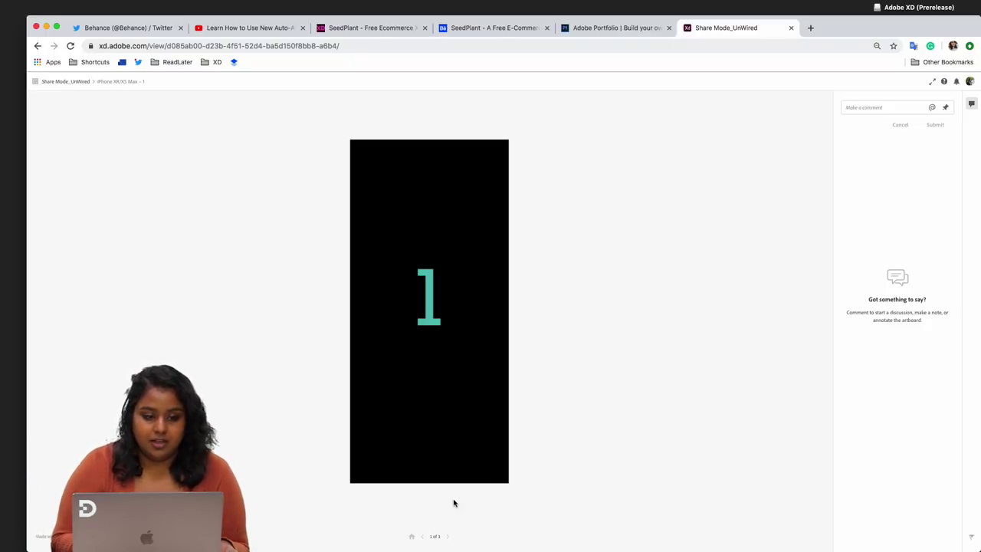
# - Show the three screens as a grid, open screen 2, then return to screen 1
pyautogui.click(34, 82)
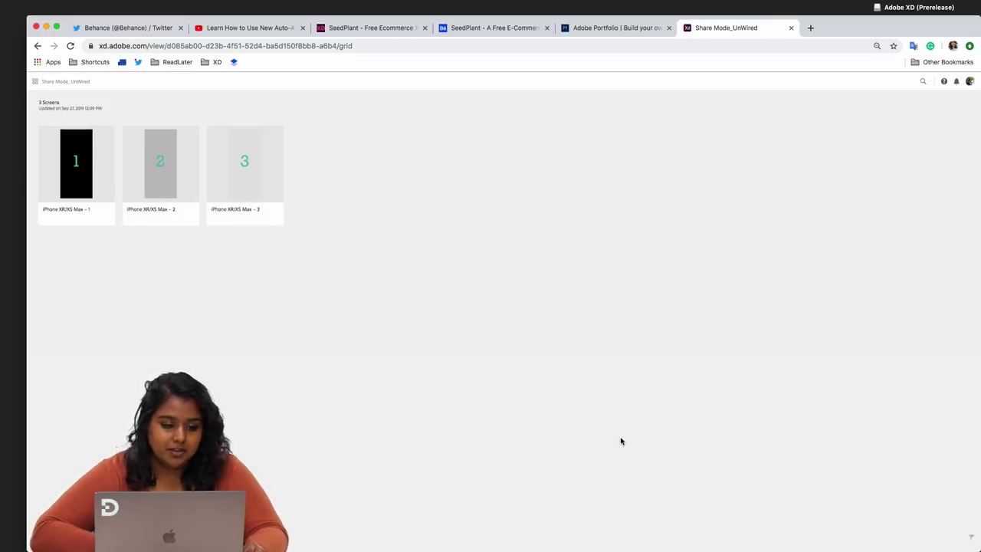
pyautogui.click(165, 159)
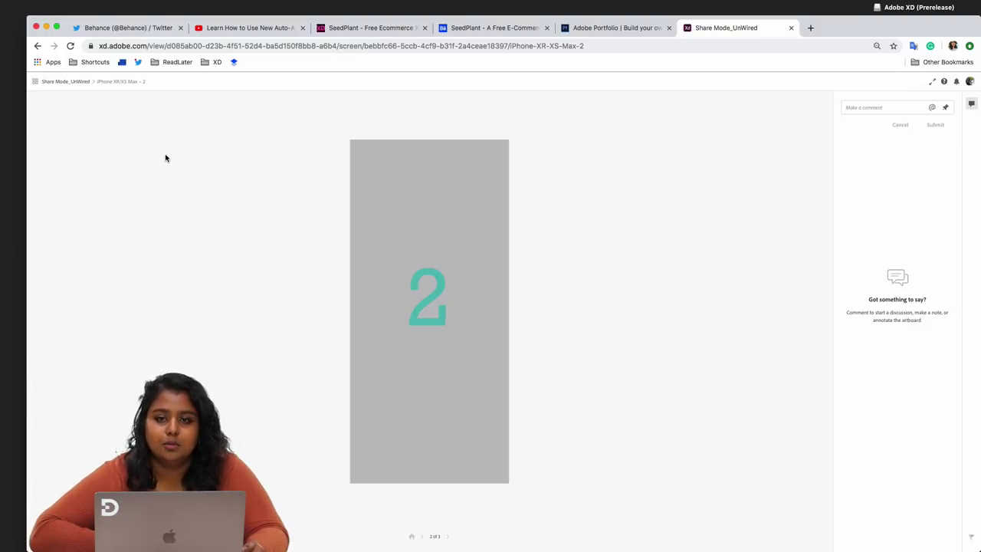
pyautogui.click(412, 538)
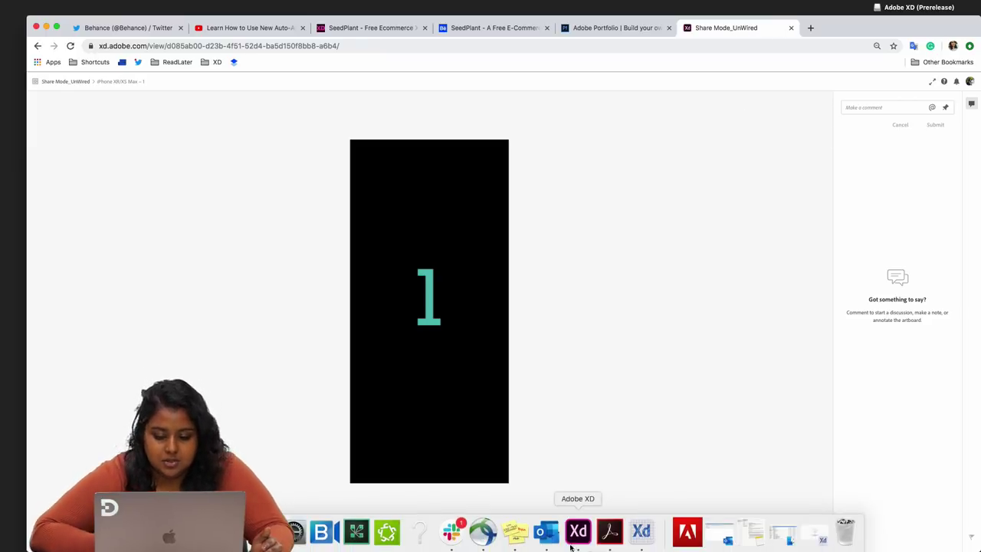
# - Back in XD, draw a white circle centred on artboard 1 and send it behind the number
pyautogui.click(578, 535)
pyautogui.click(741, 159)
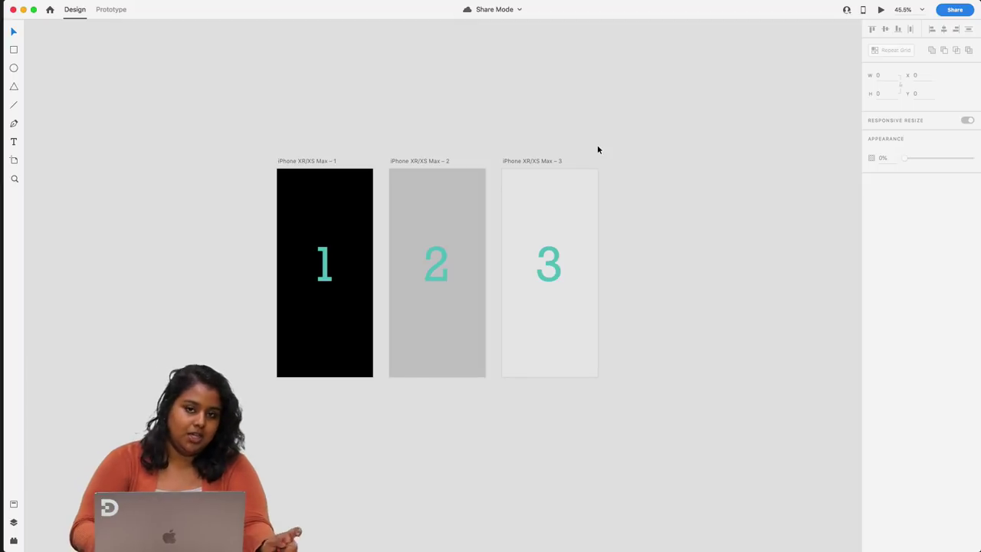
pyautogui.click(13, 67)
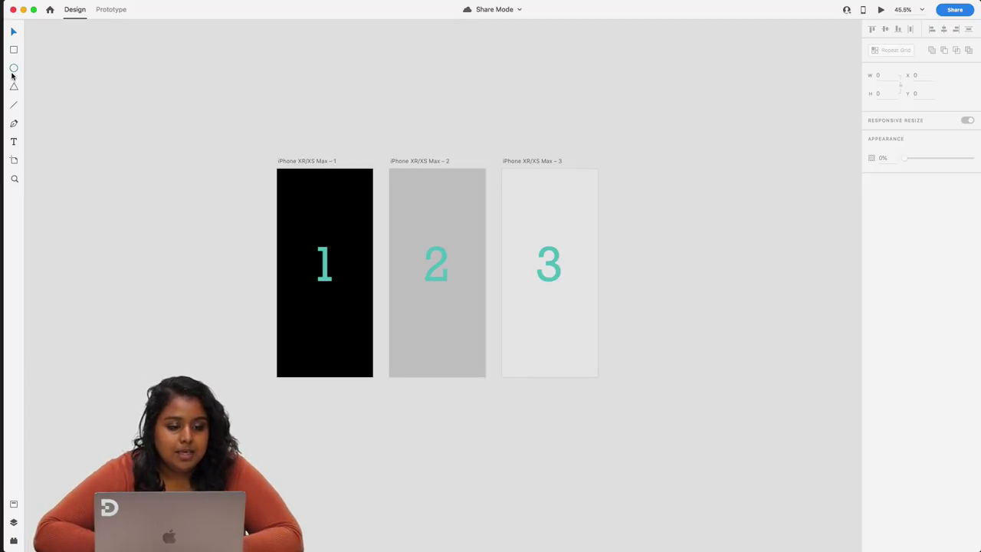
pyautogui.moveTo(294, 233); pyautogui.dragTo(361, 307)
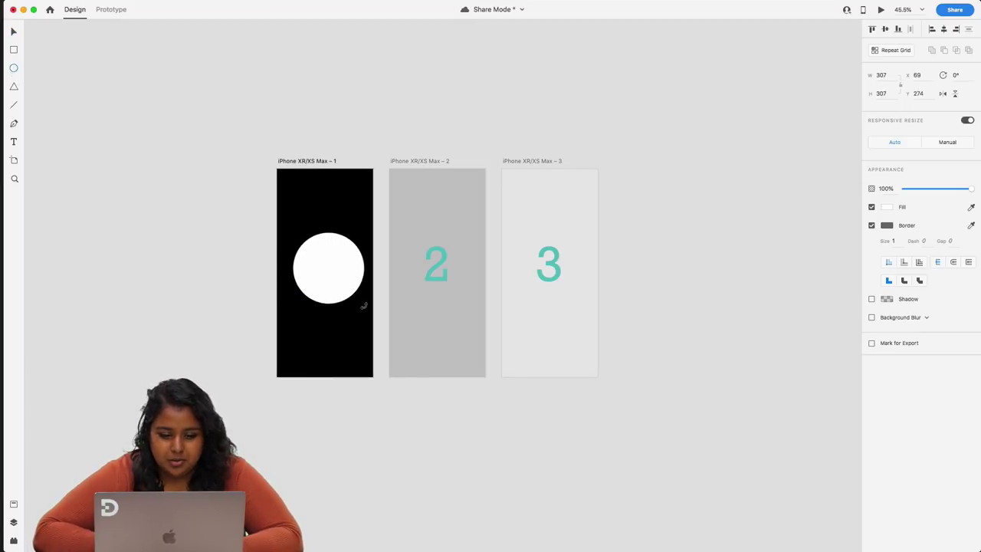
pyautogui.moveTo(333, 265); pyautogui.dragTo(332, 267)
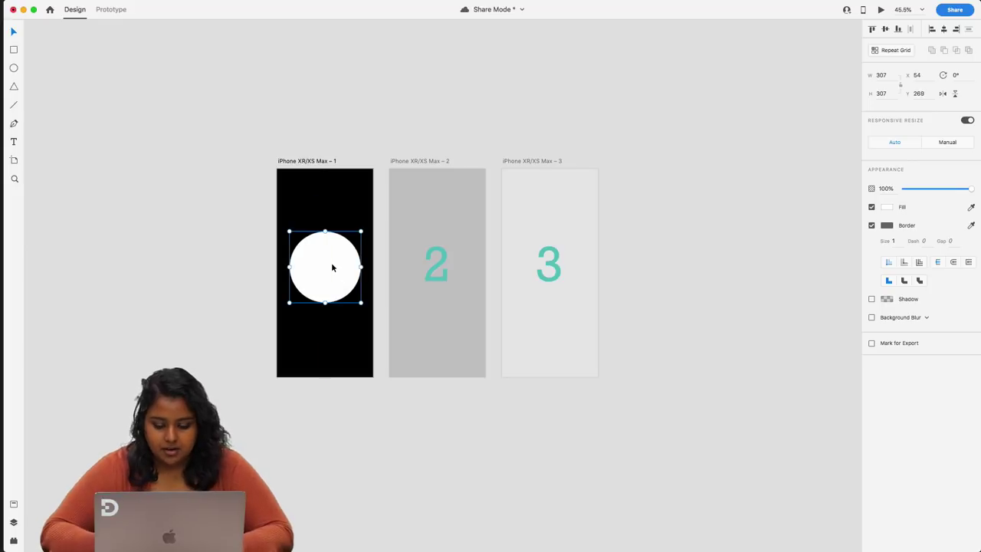
pyautogui.press('super+bracketleft')
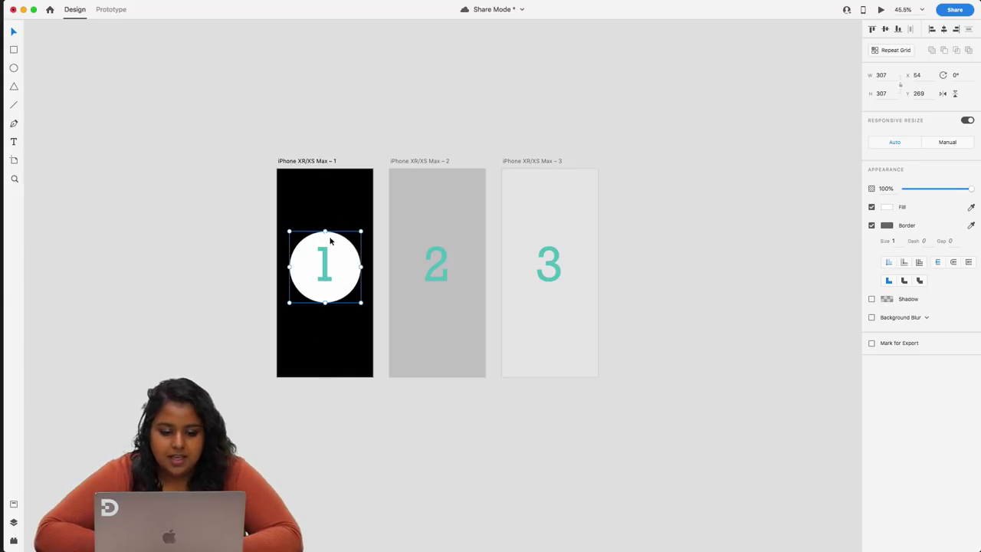
# - Copy the circle onto artboards 2 and 3, sending each copy behind its number
pyautogui.moveTo(328, 237); pyautogui.dragTo(463, 233)
pyautogui.press('super+bracketleft')
pyautogui.moveTo(558, 232); pyautogui.dragTo(558, 229)
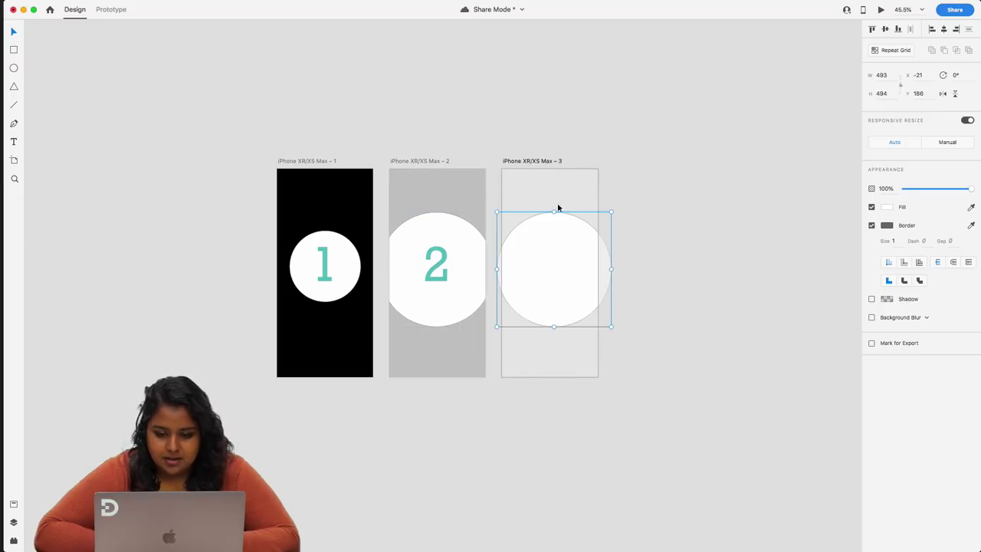
pyautogui.click(532, 160)
pyautogui.click(555, 236)
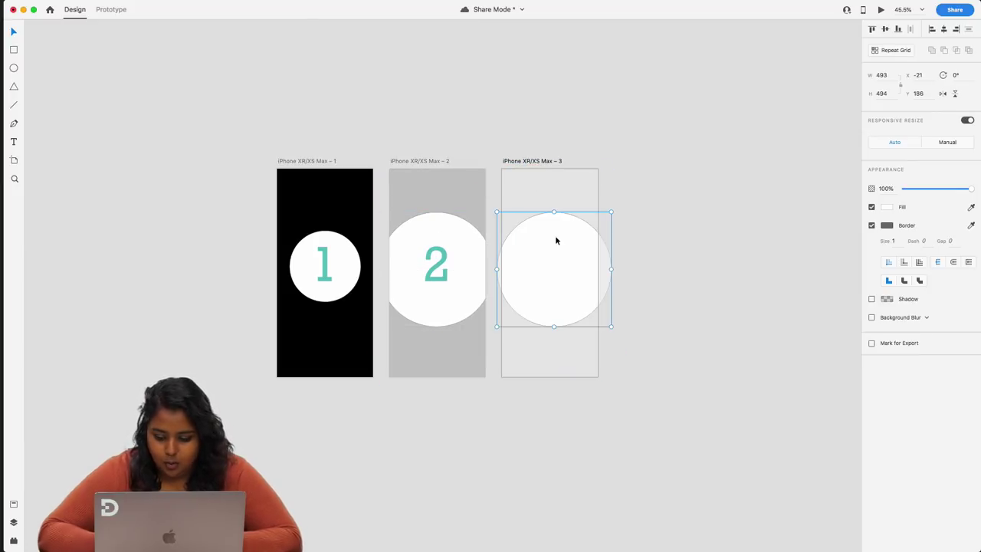
pyautogui.press('super+bracketleft')
# - Move artboards 3 and 2 further to the right
pyautogui.click(545, 161)
pyautogui.moveTo(545, 160); pyautogui.dragTo(614, 160)
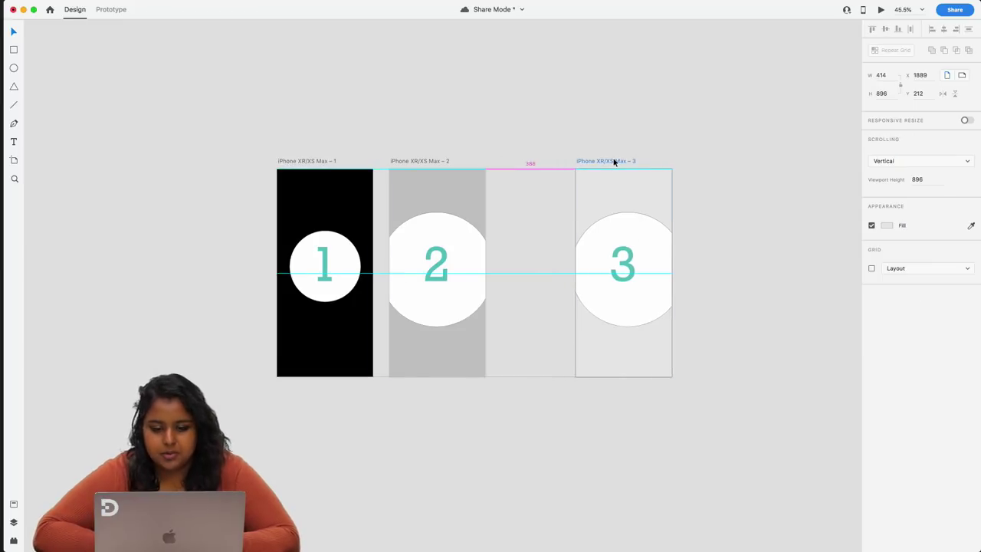
pyautogui.moveTo(434, 160); pyautogui.dragTo(466, 163)
# - Enlarge and recentre the circles on artboards 2 and 3, the third largest
pyautogui.click(464, 229)
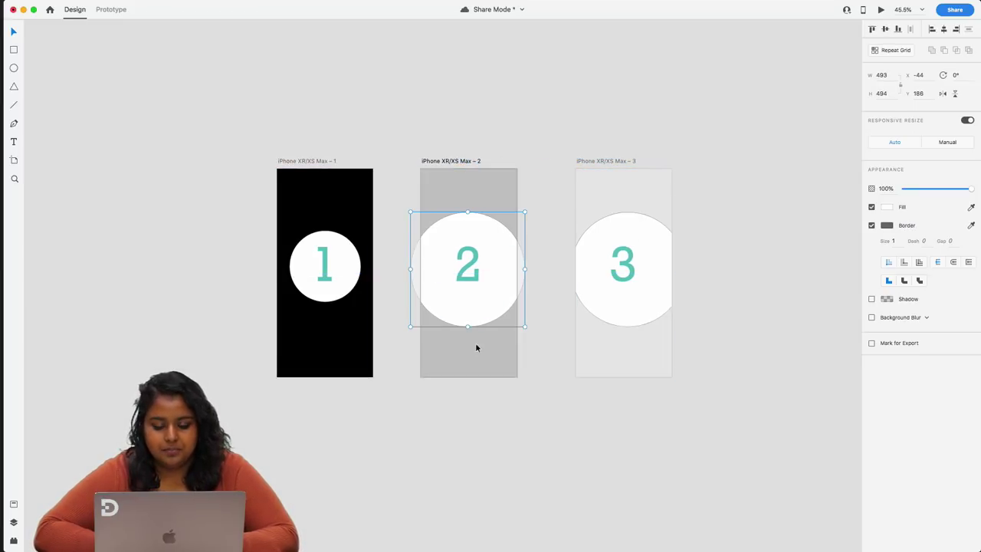
pyautogui.moveTo(468, 328)
pyautogui.mouseDown()
pyautogui.moveTo(466, 372)
pyautogui.moveTo(476, 311)
pyautogui.mouseUp()
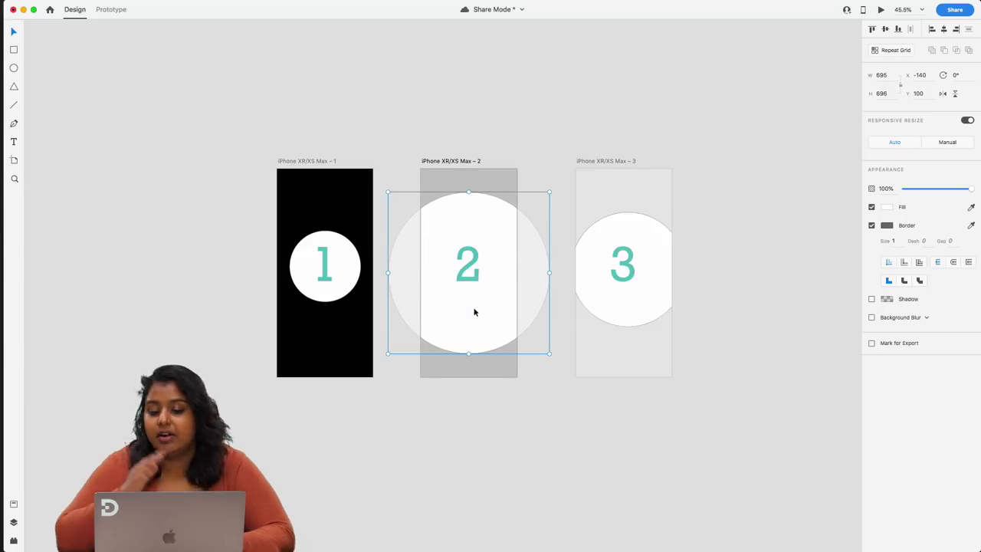
pyautogui.click(602, 300)
pyautogui.moveTo(628, 328); pyautogui.dragTo(616, 409)
pyautogui.moveTo(624, 322); pyautogui.dragTo(618, 264)
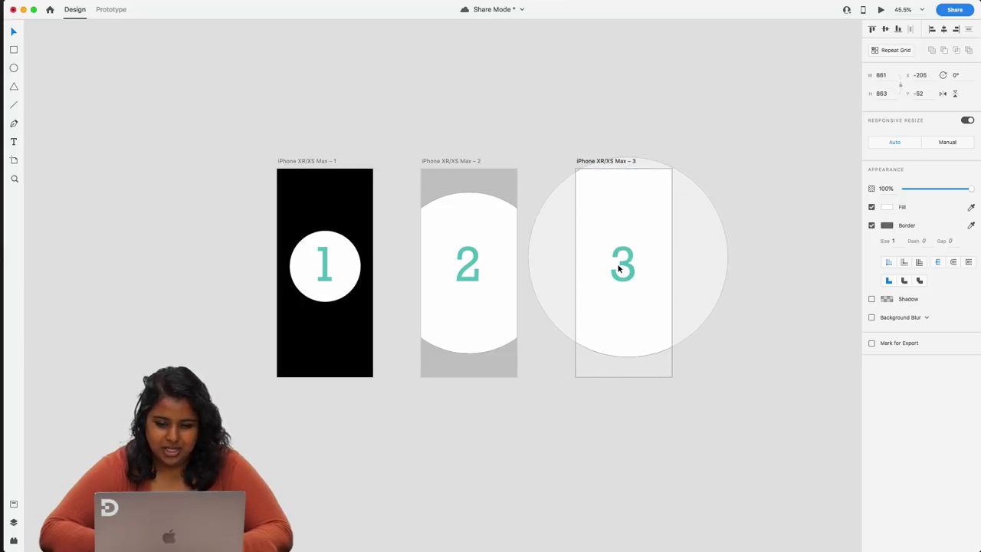
pyautogui.moveTo(629, 361); pyautogui.dragTo(626, 396)
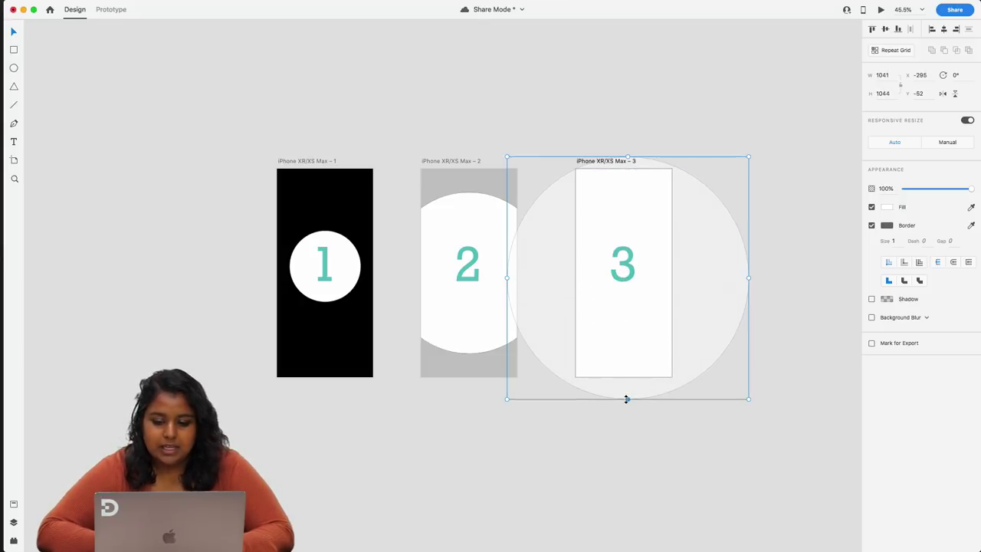
pyautogui.moveTo(631, 304); pyautogui.dragTo(628, 306)
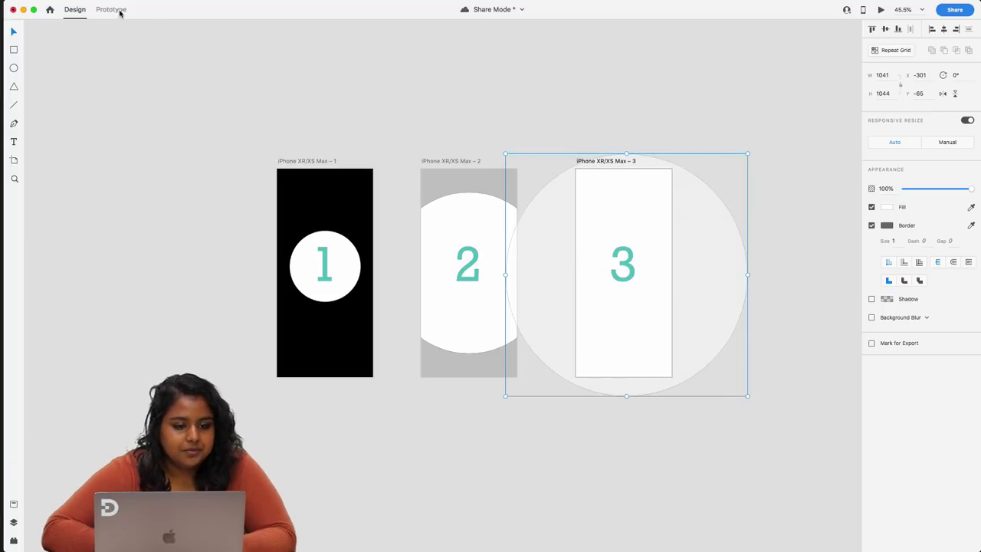
pyautogui.click(300, 72)
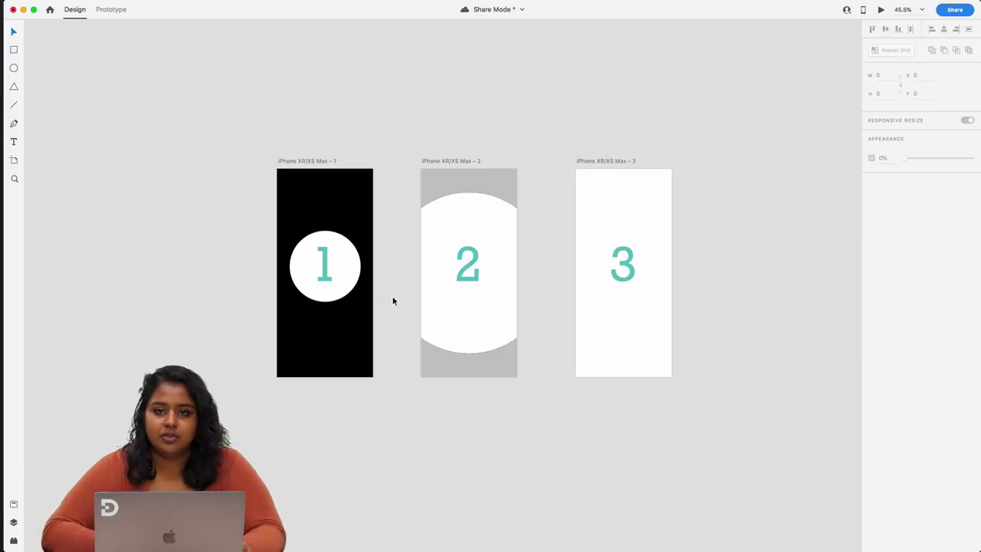
# - In Prototype mode, try artboards 2 and 3 as home, then set artboard 1 as home
pyautogui.click(113, 9)
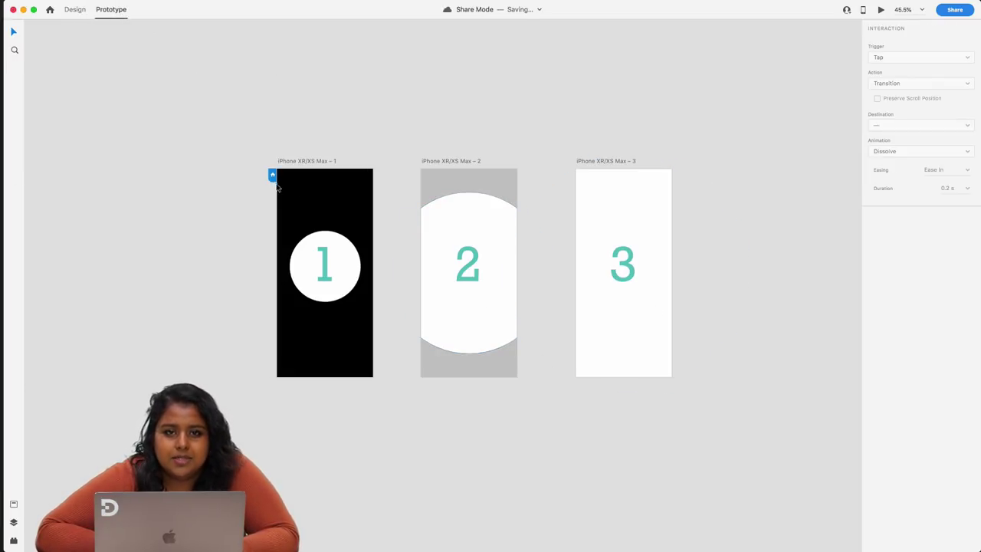
pyautogui.scroll(5, 273, 176)
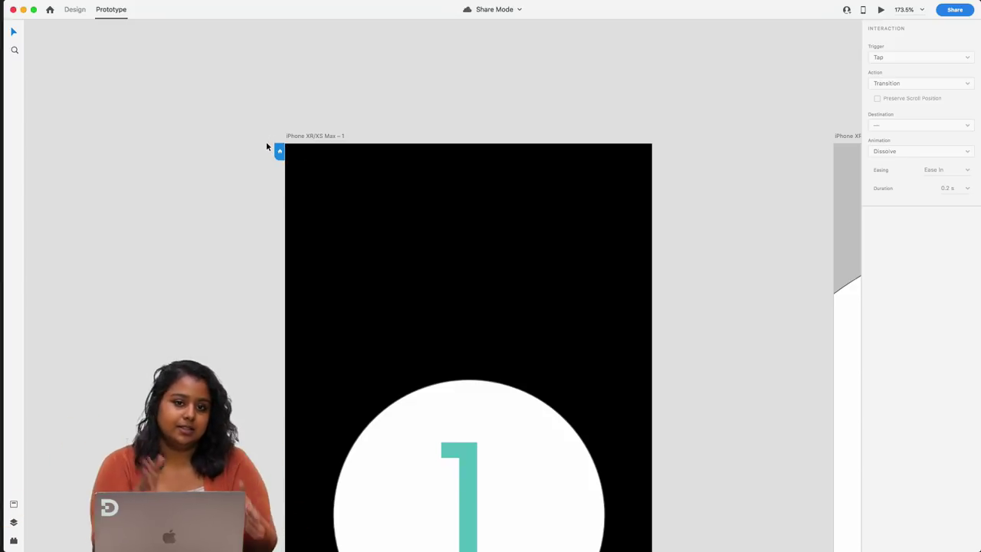
pyautogui.scroll(-5, 267, 146)
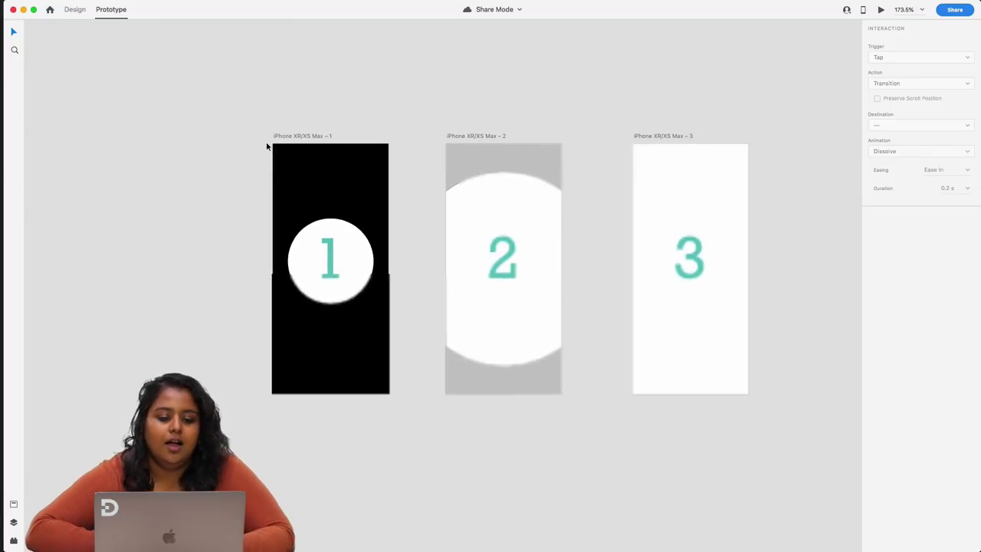
pyautogui.click(453, 136)
pyautogui.click(444, 149)
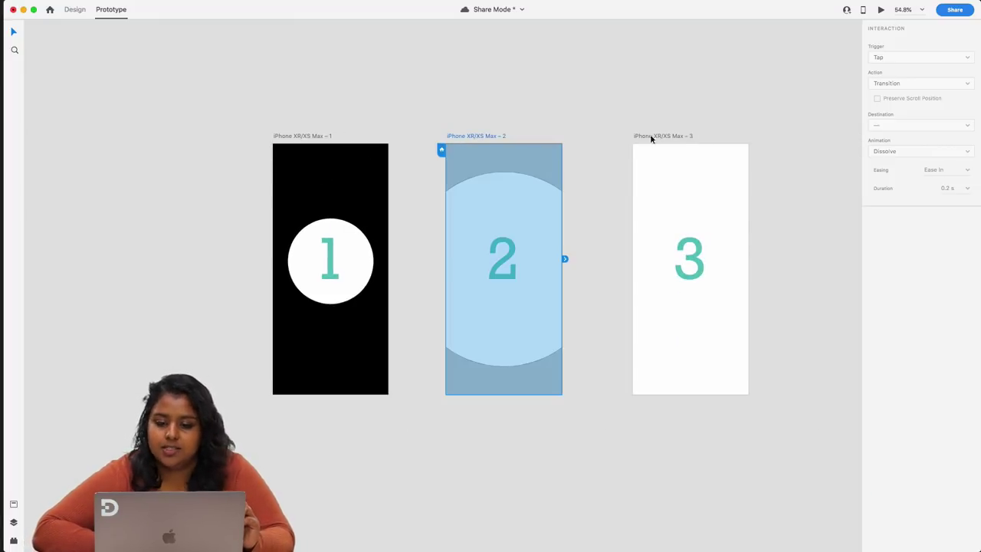
pyautogui.click(650, 136)
pyautogui.click(629, 149)
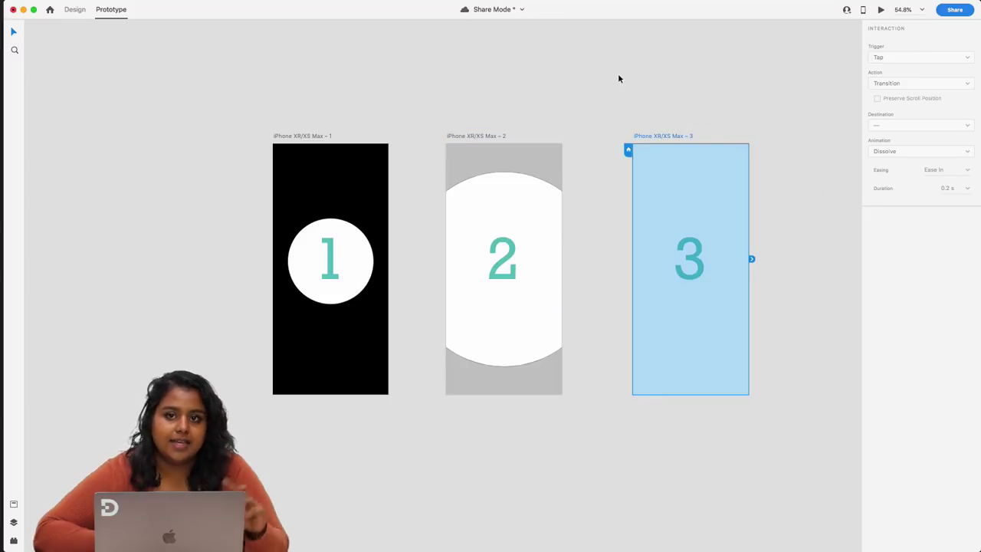
pyautogui.click(289, 135)
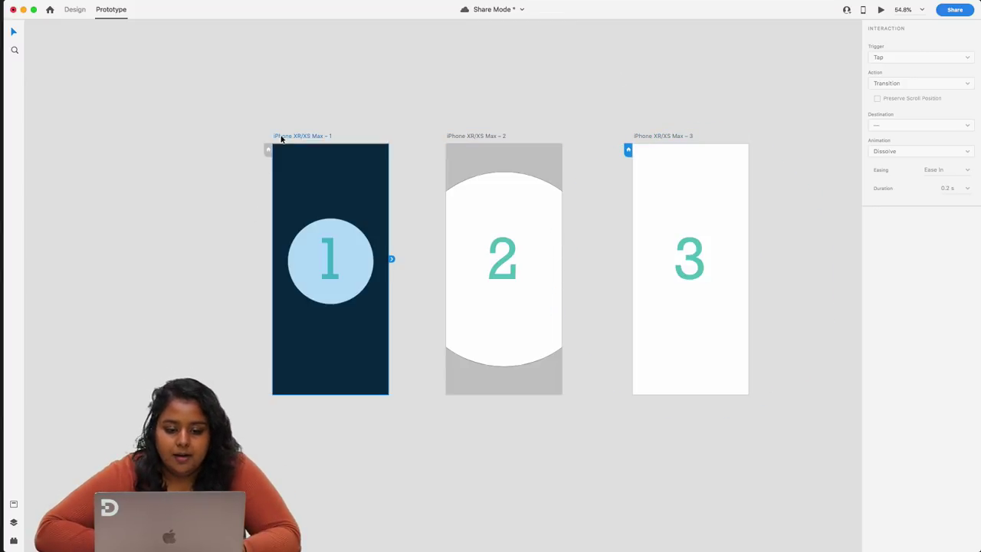
pyautogui.click(267, 150)
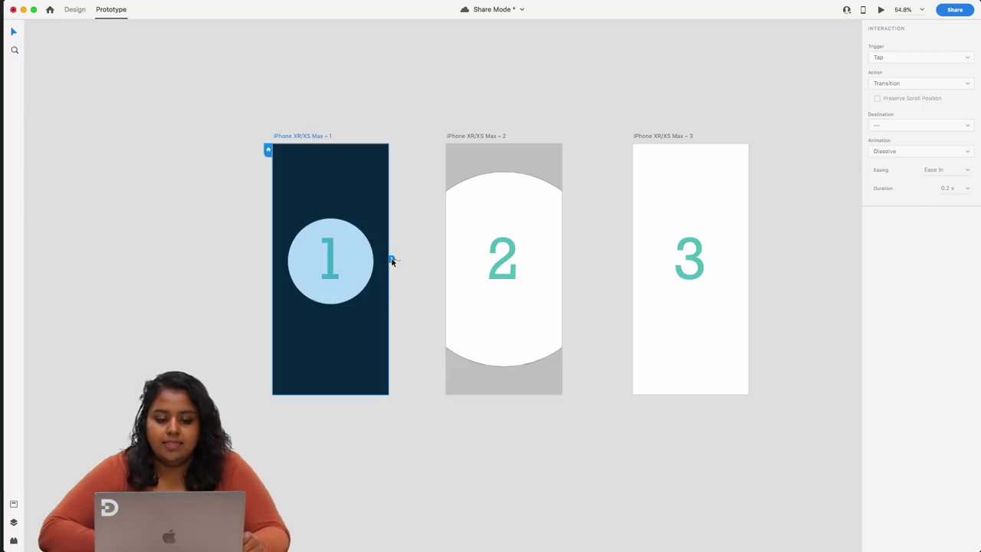
# - Wire a link from artboard 1 to artboard 2
pyautogui.scroll(5, 391, 260)
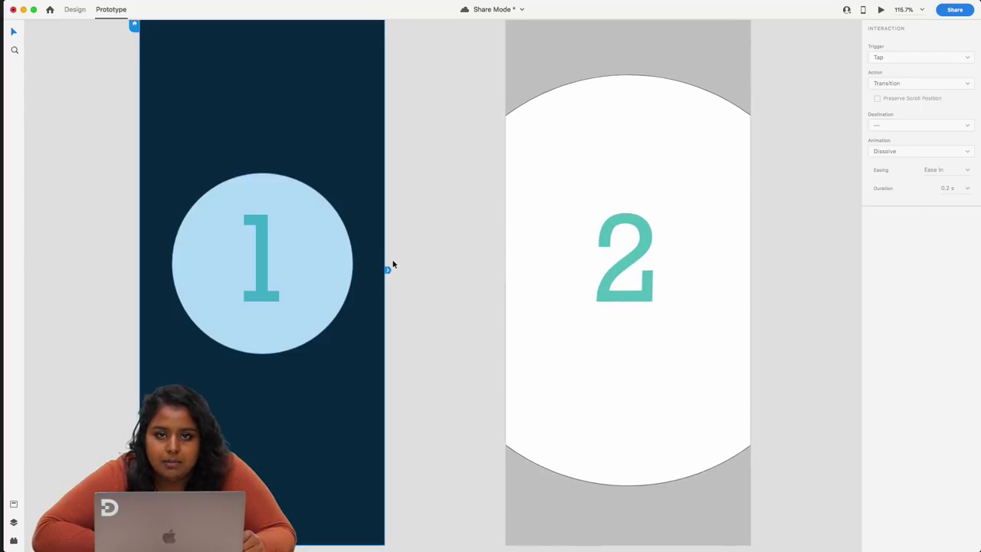
pyautogui.scroll(-5, 393, 265)
pyautogui.moveTo(389, 264); pyautogui.dragTo(449, 273)
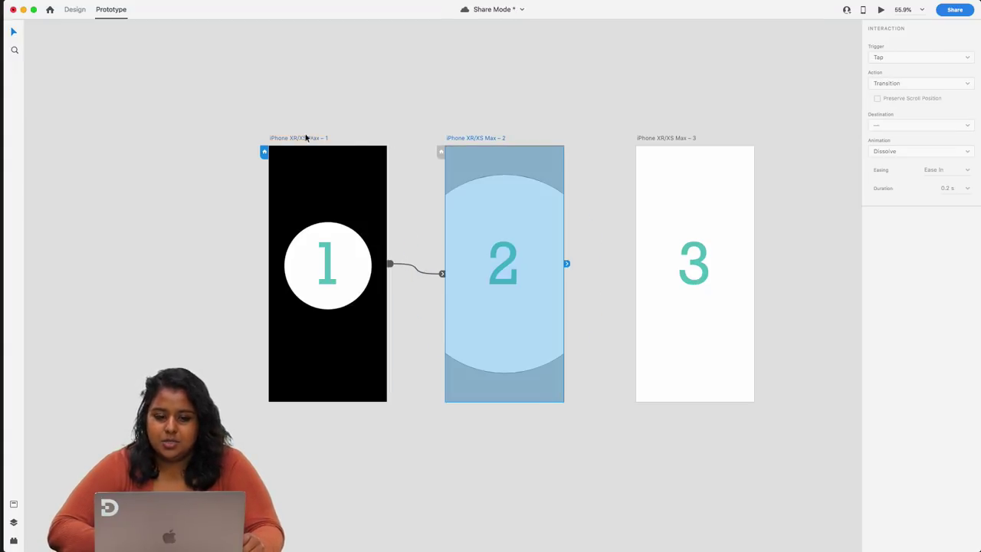
# - Link artboard 2 to artboard 3, keeping trigger Drag and action Auto-Animate
pyautogui.moveTo(567, 265); pyautogui.dragTo(650, 290)
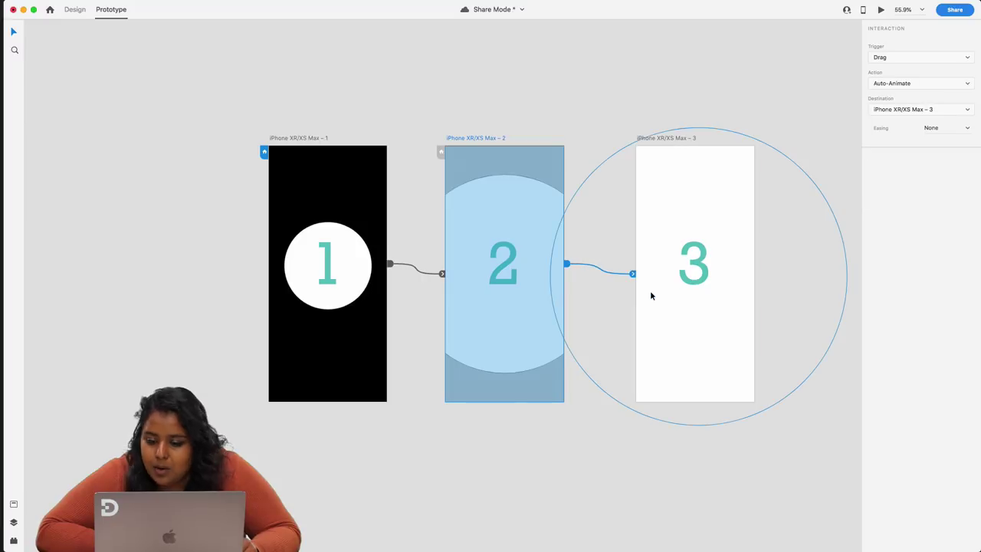
pyautogui.click(437, 273)
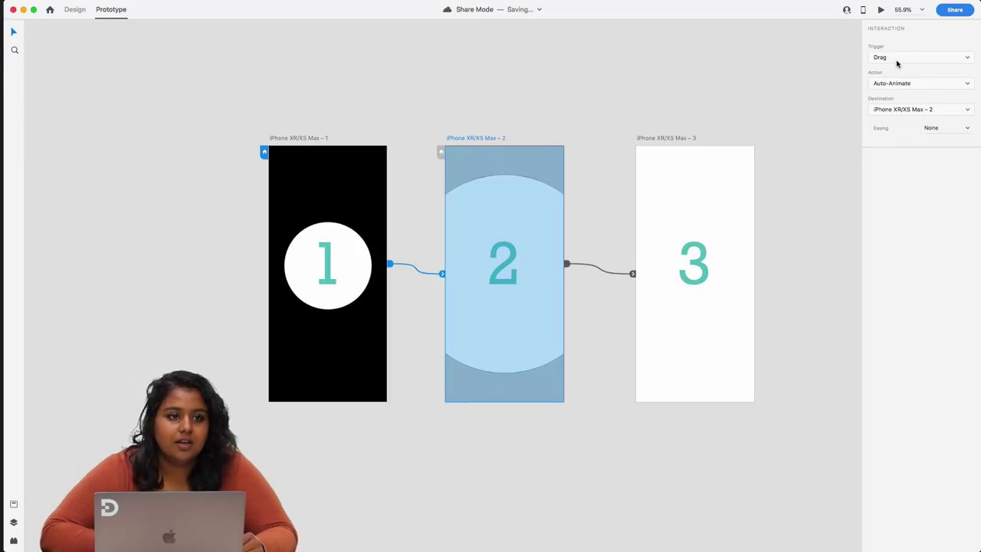
pyautogui.click(903, 60)
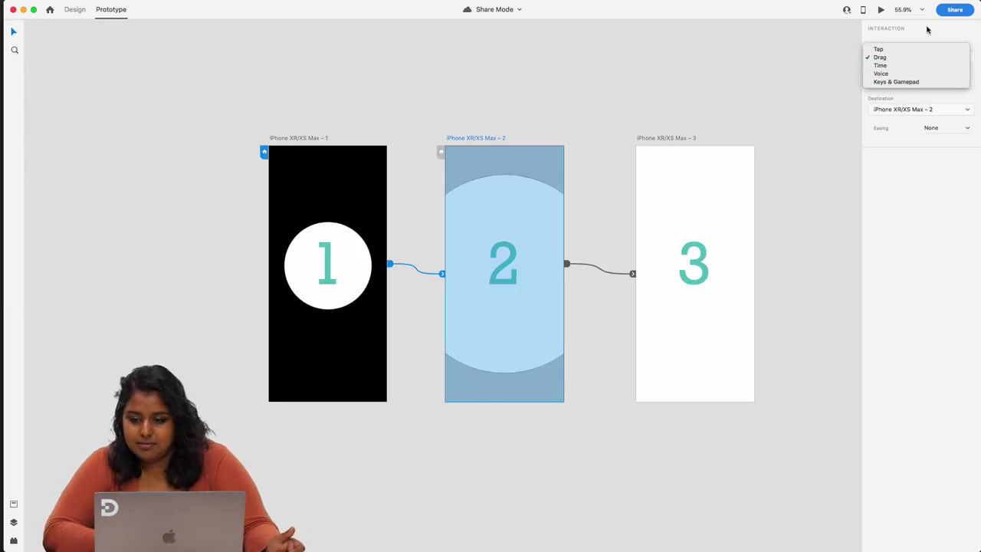
pyautogui.click(929, 31)
pyautogui.click(917, 60)
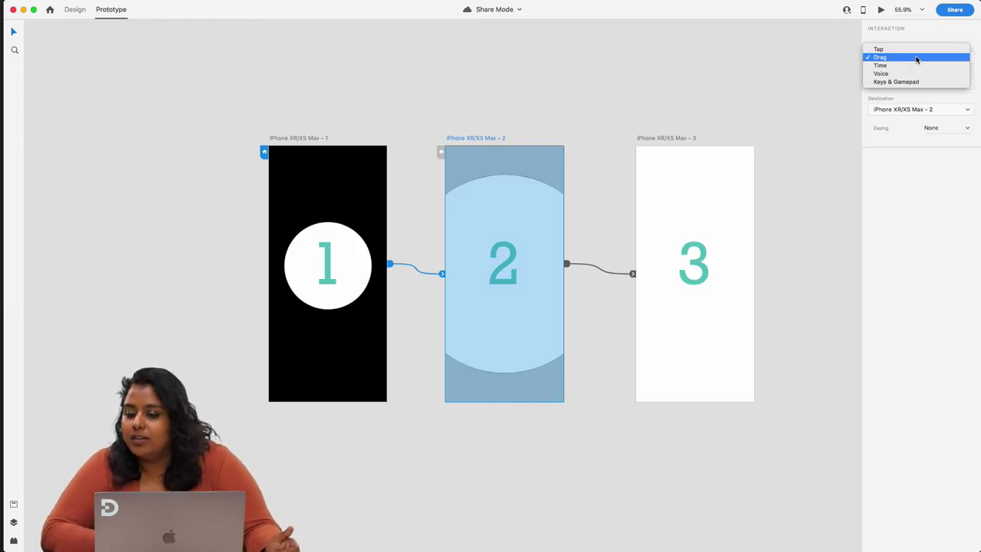
pyautogui.click(916, 59)
pyautogui.click(910, 84)
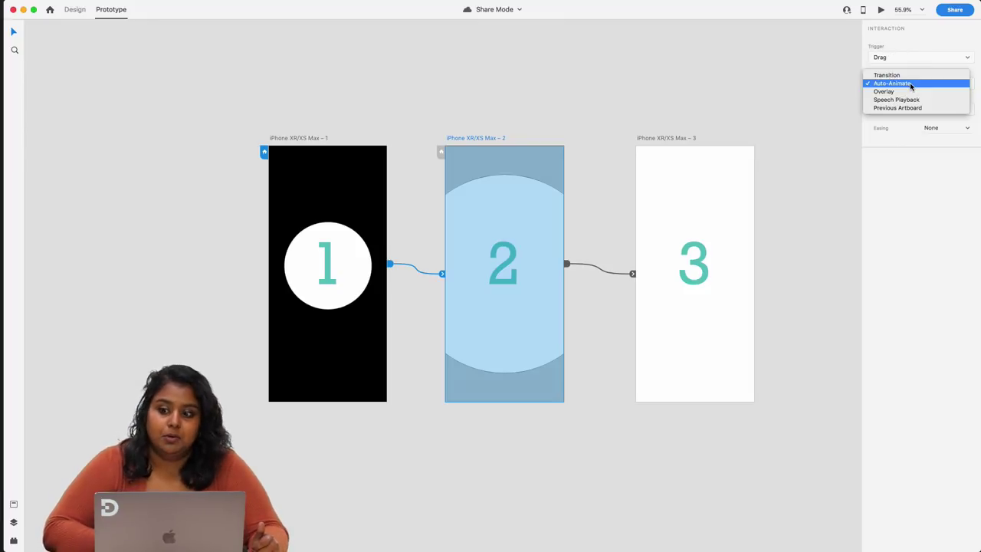
pyautogui.click(688, 91)
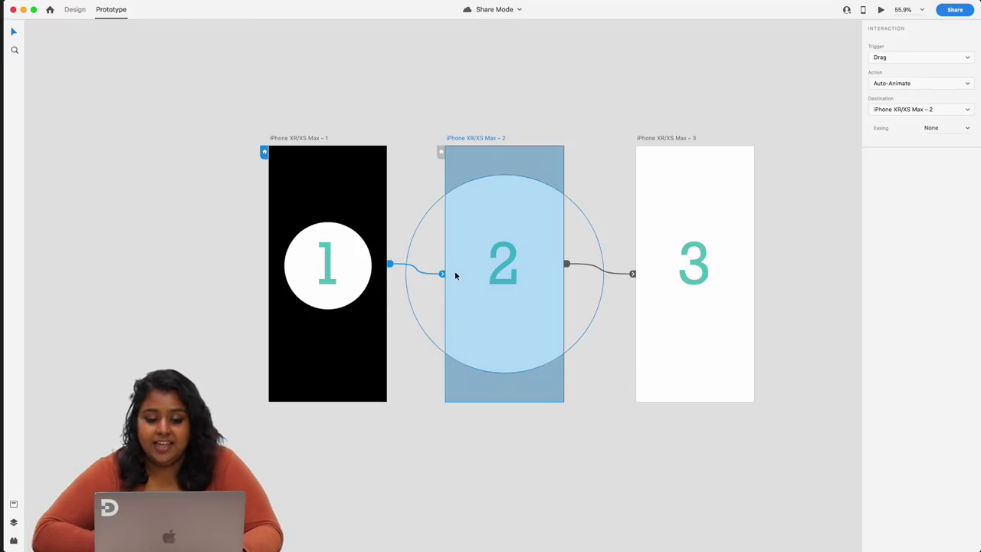
# - Select all three artboards to review their links, then open the sharing options
pyautogui.click(311, 141)
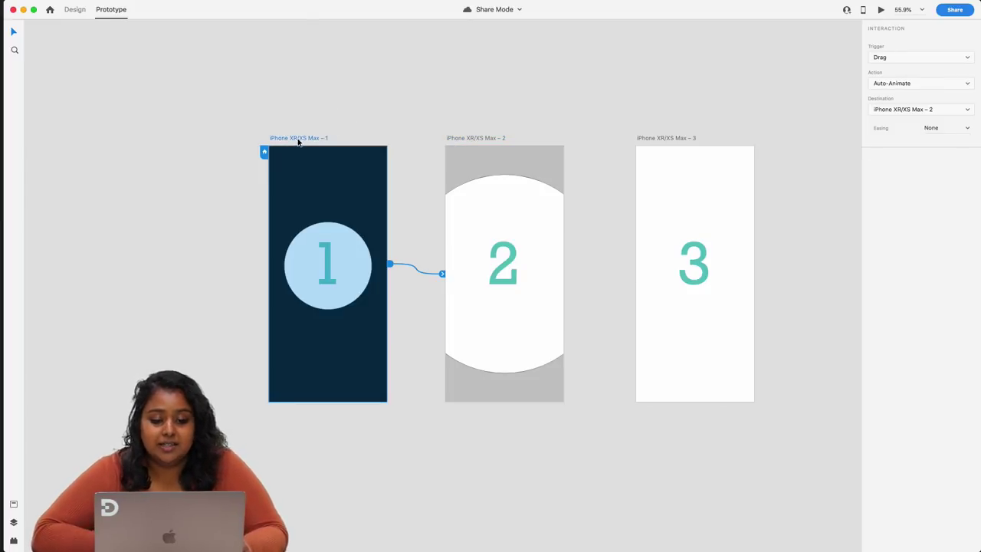
pyautogui.click(335, 118)
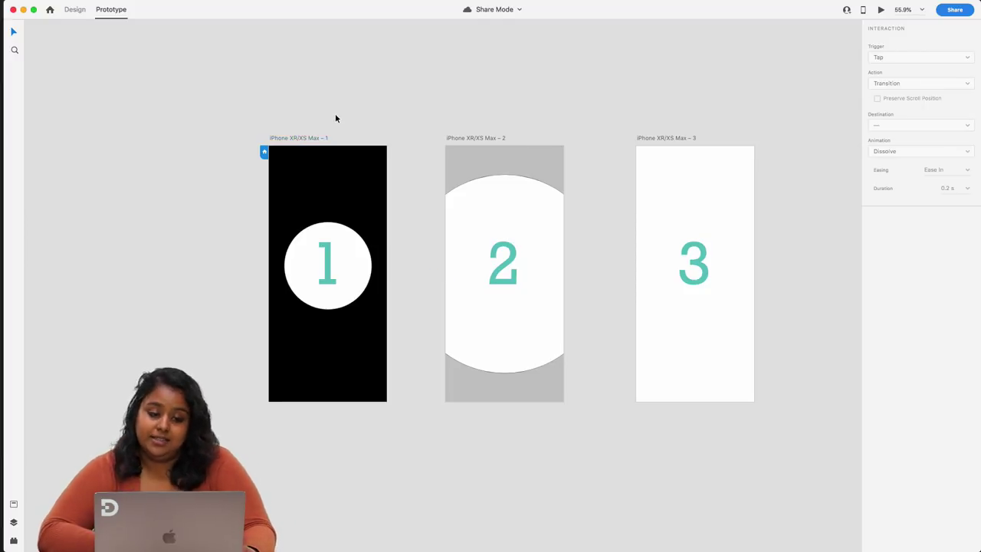
pyautogui.scroll(3, 335, 118)
pyautogui.scroll(-3, 333, 117)
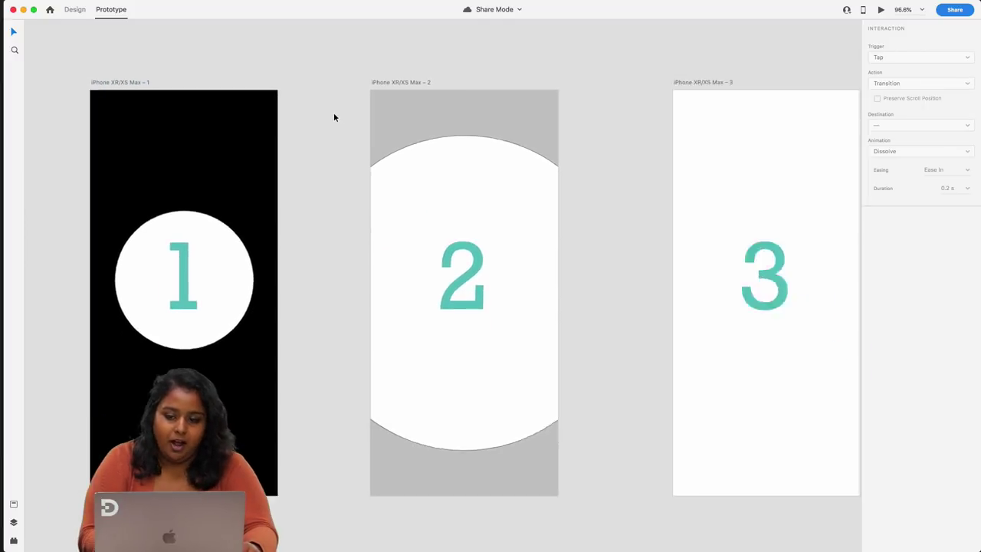
pyautogui.moveTo(148, 67); pyautogui.dragTo(737, 412)
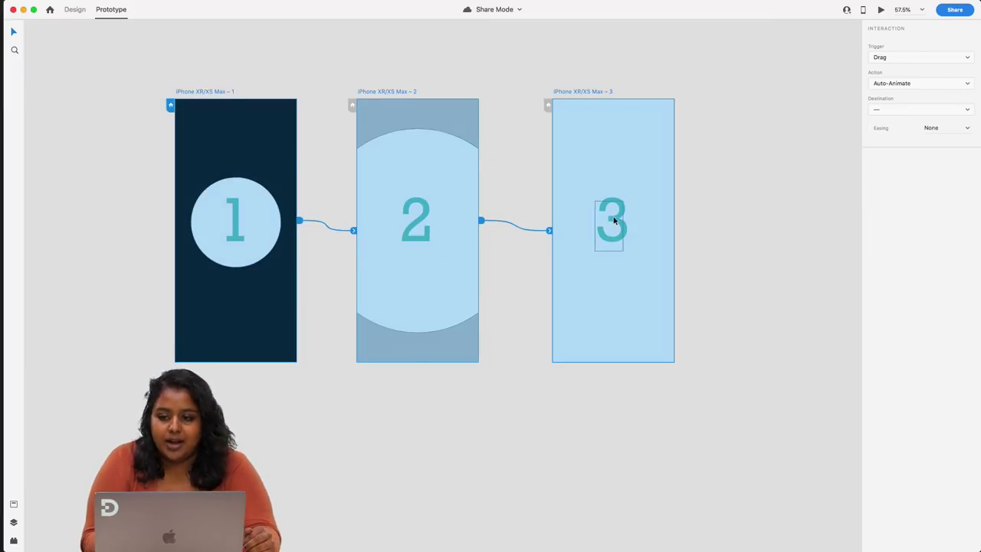
pyautogui.click(737, 40)
pyautogui.click(952, 13)
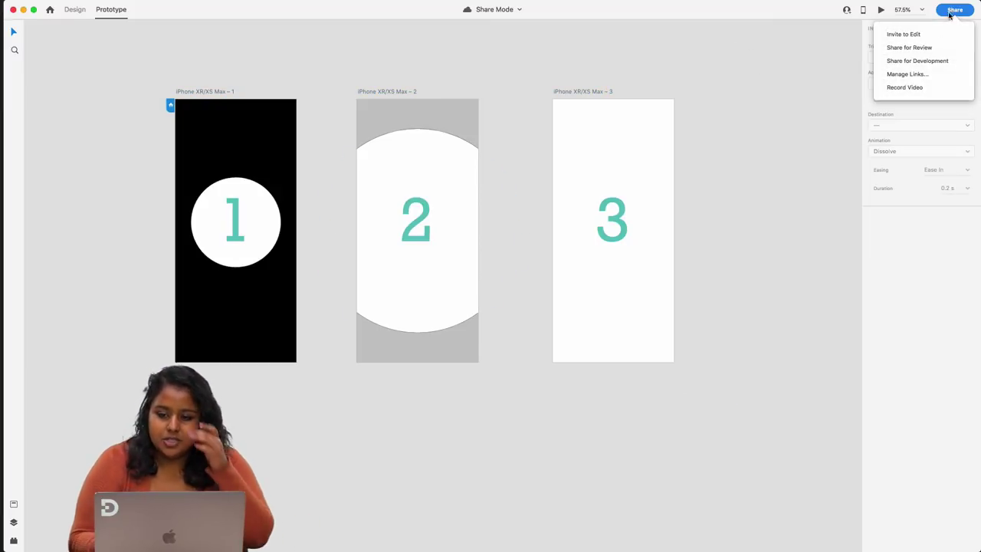
# - Update the Share for Review link and open the published prototype in Chrome at screen 1
pyautogui.click(911, 50)
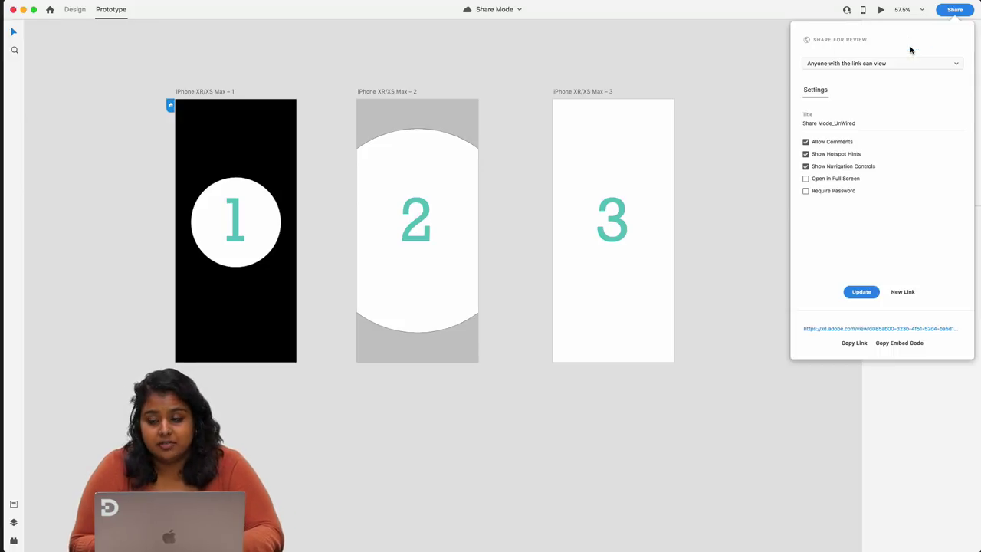
pyautogui.click(833, 123)
pyautogui.click(854, 293)
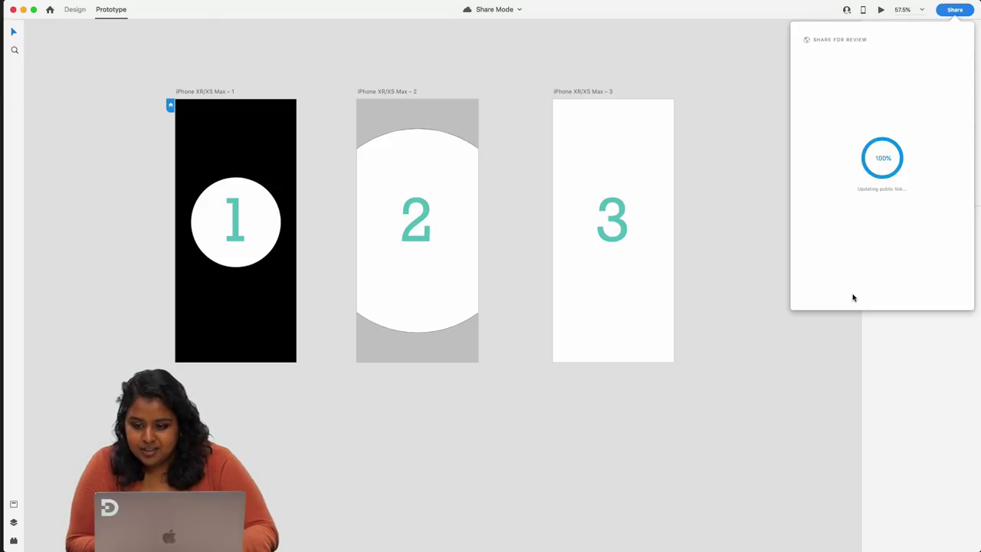
pyautogui.click(852, 328)
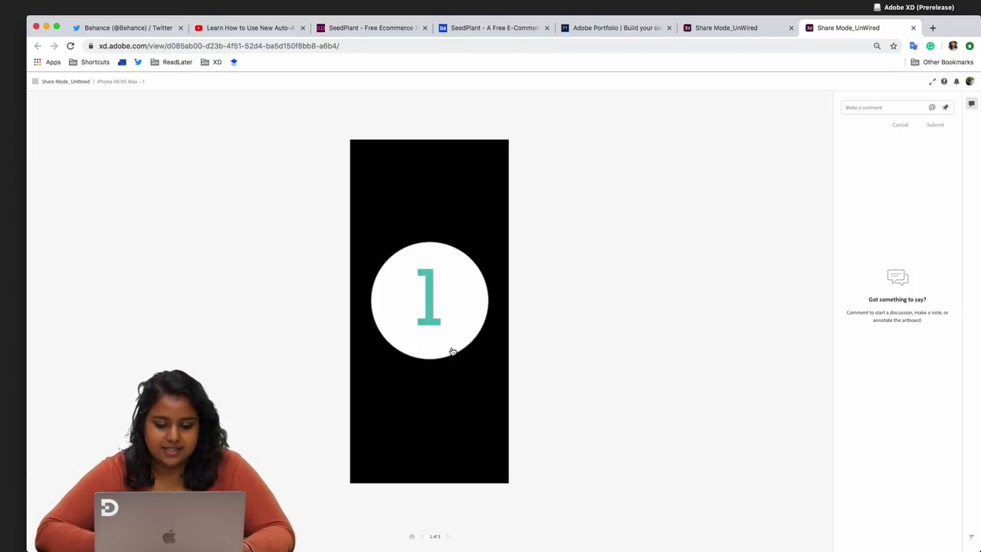
# - Advance the Chrome prototype through screen 2 to screen 3, then return to Adobe XD
pyautogui.click(451, 351)
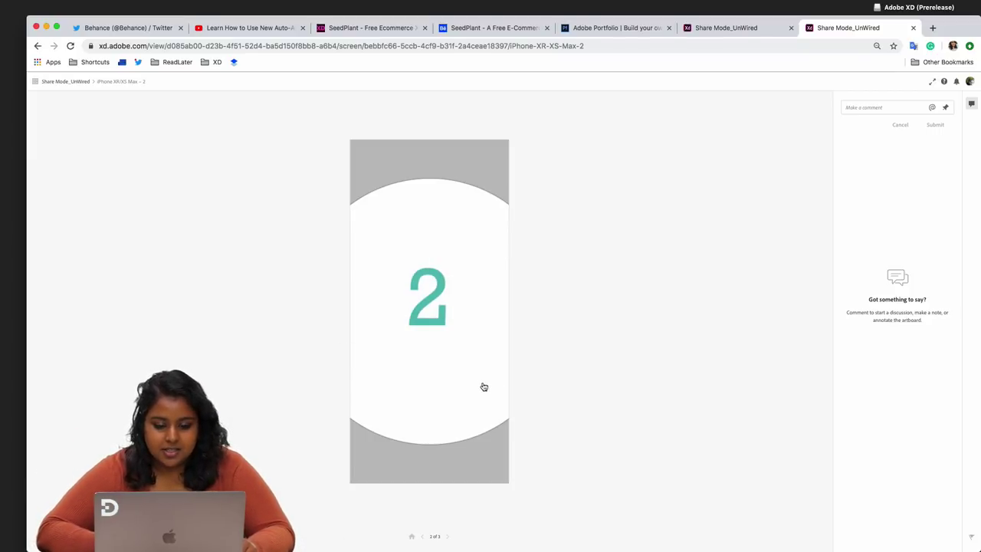
pyautogui.click(485, 387)
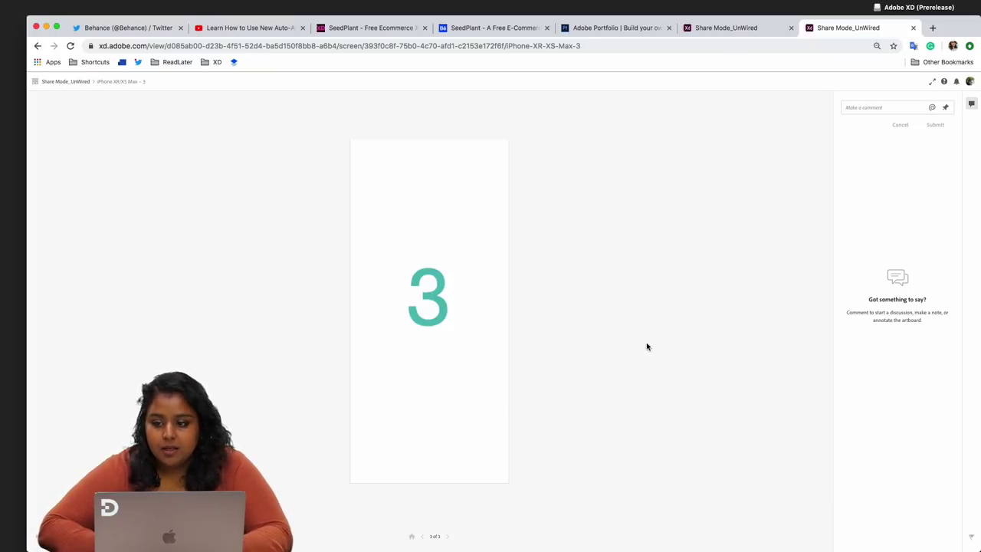
pyautogui.hotkey('ctrl', 'Right')
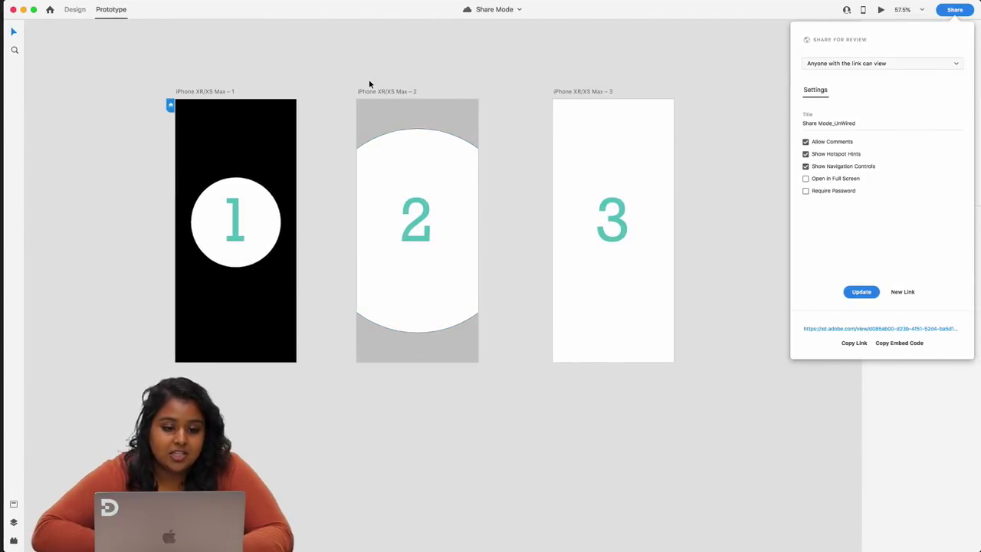
# - Check the artboards' links and wire artboard 3 back to artboard 2
pyautogui.click(120, 3)
pyautogui.click(241, 126)
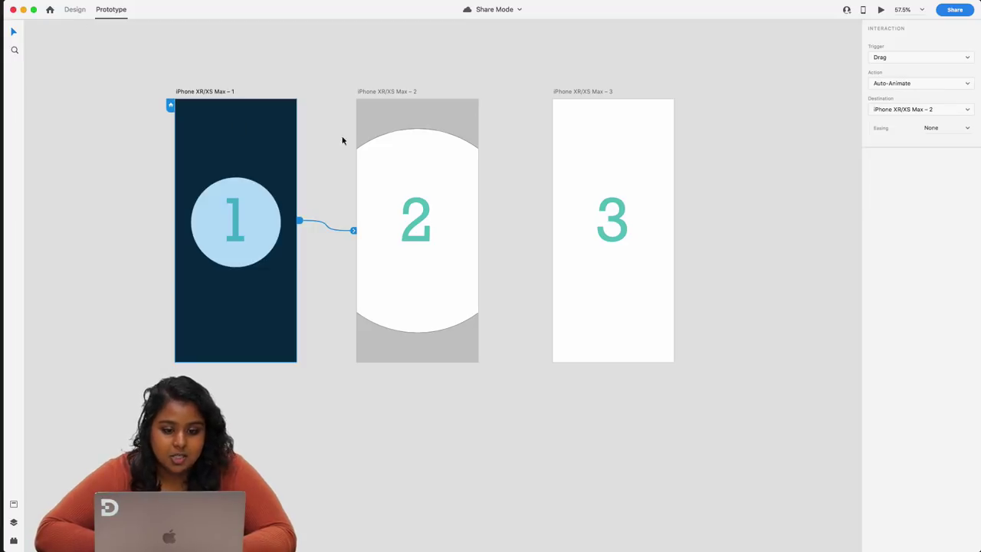
pyautogui.click(427, 105)
pyautogui.click(562, 92)
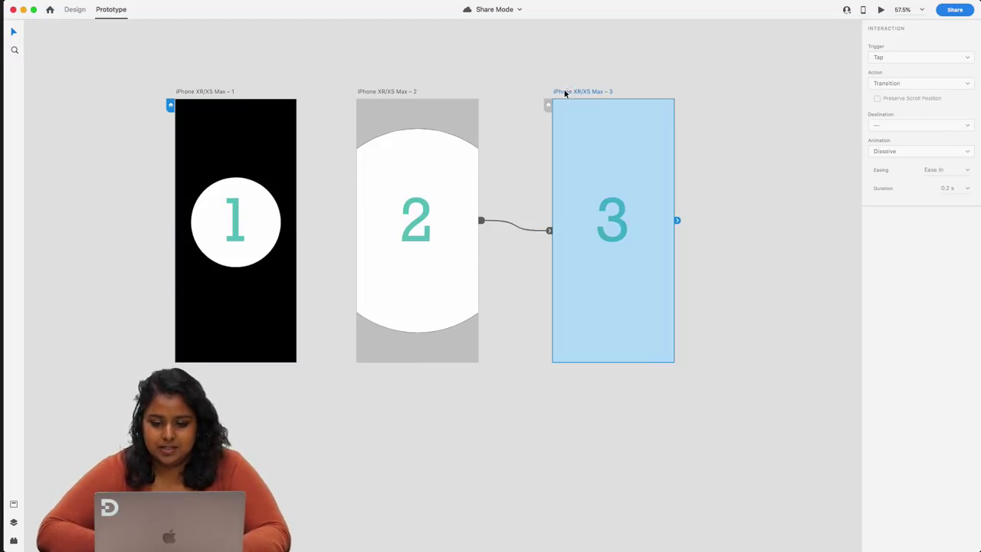
pyautogui.moveTo(677, 221); pyautogui.dragTo(442, 284)
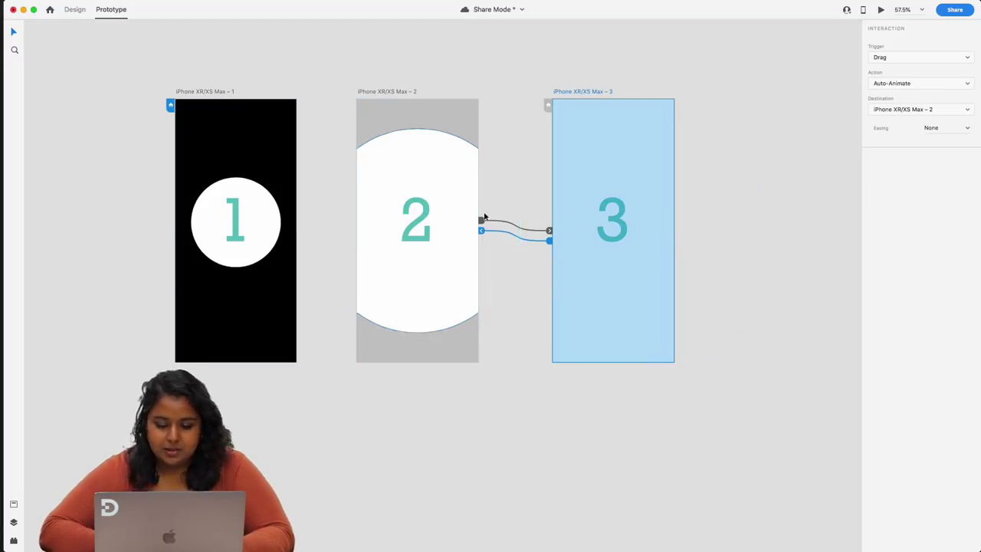
pyautogui.click(452, 248)
pyautogui.click(377, 348)
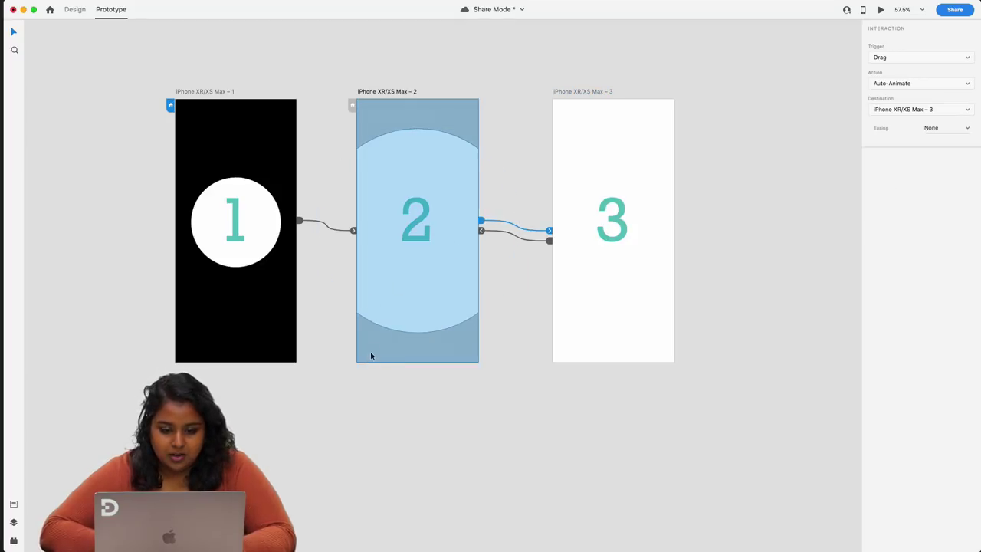
pyautogui.click(611, 286)
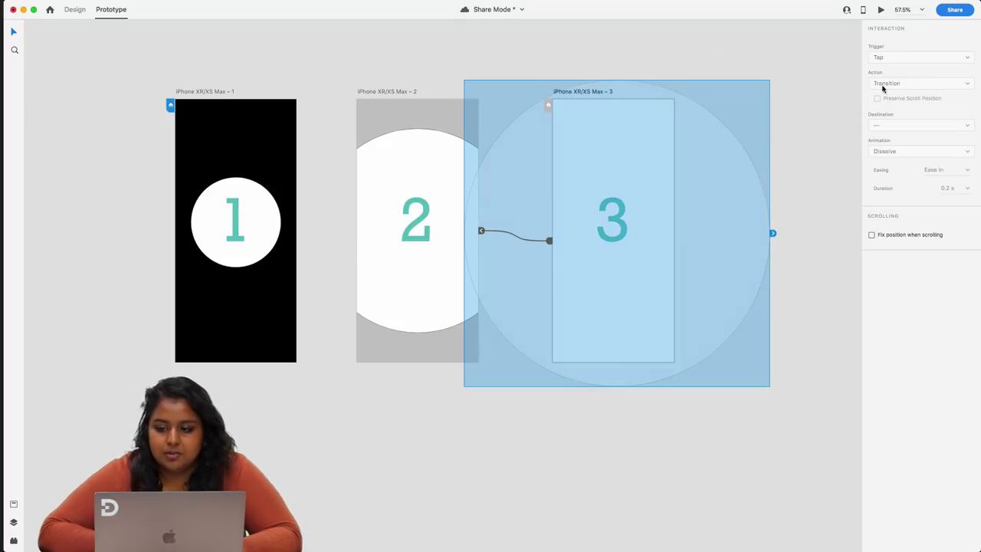
# - Update the shared review link and open it in the browser
pyautogui.click(954, 11)
pyautogui.click(925, 50)
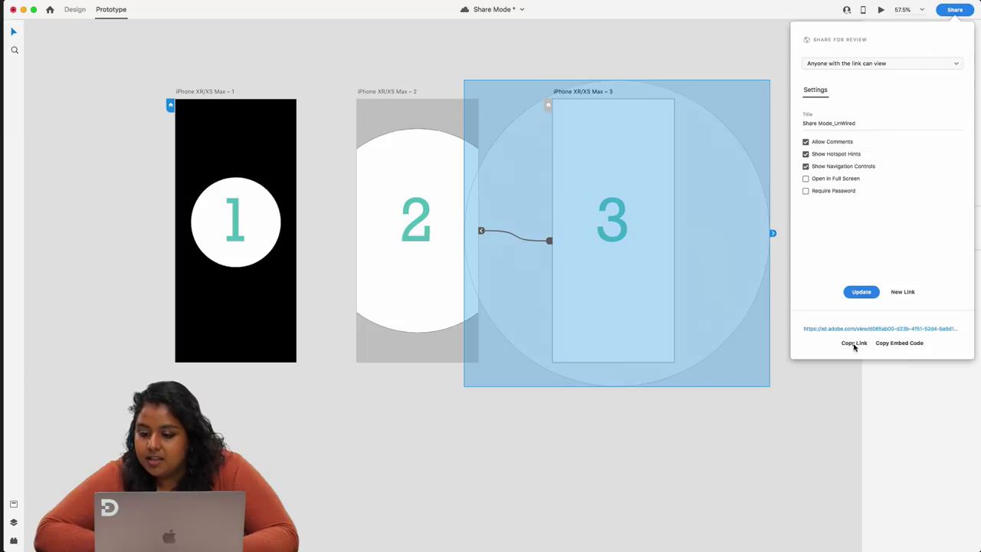
pyautogui.click(864, 299)
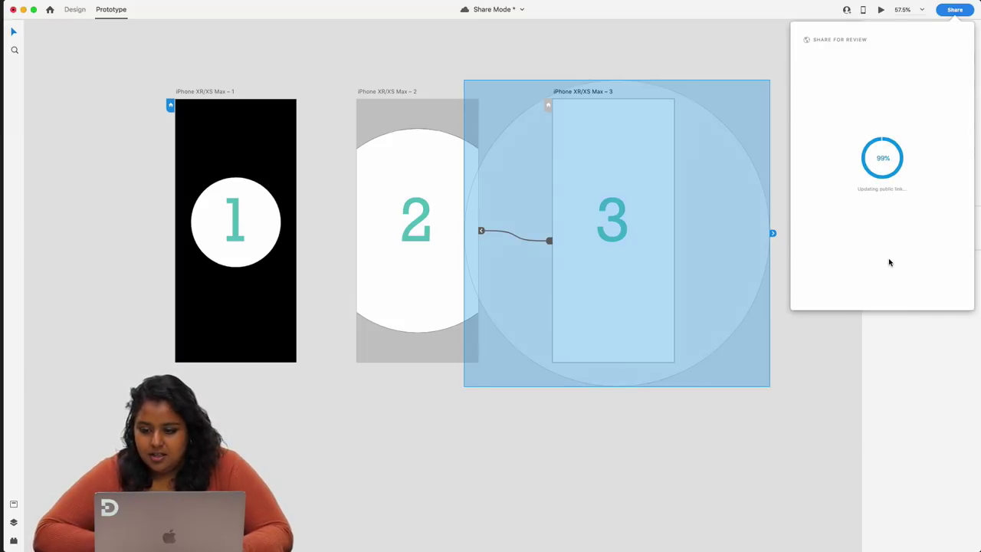
pyautogui.click(860, 329)
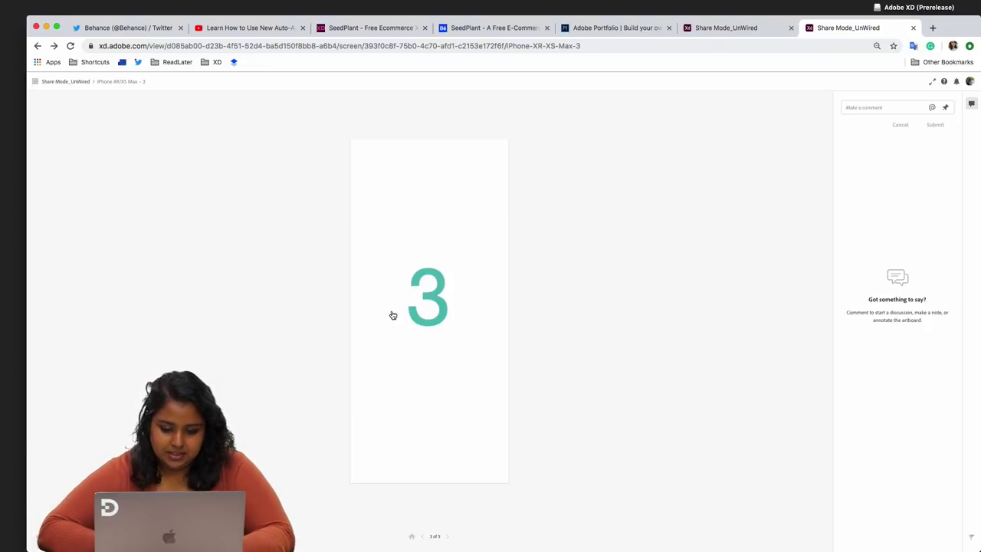
# - Step the prototype back to screen 2 and on to screen 3, then close XD's review settings
pyautogui.click(424, 537)
pyautogui.click(447, 537)
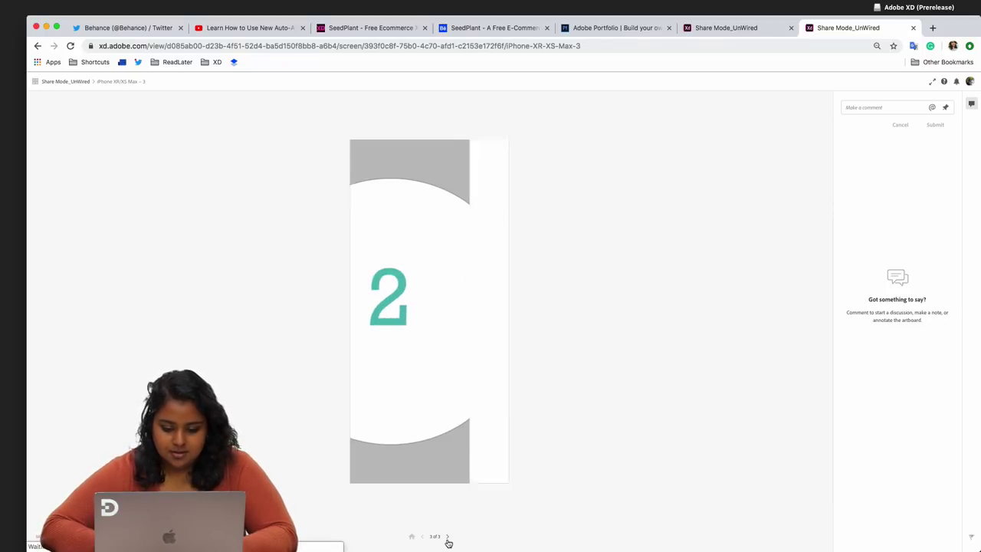
pyautogui.press('super+Tab')
pyautogui.click(581, 351)
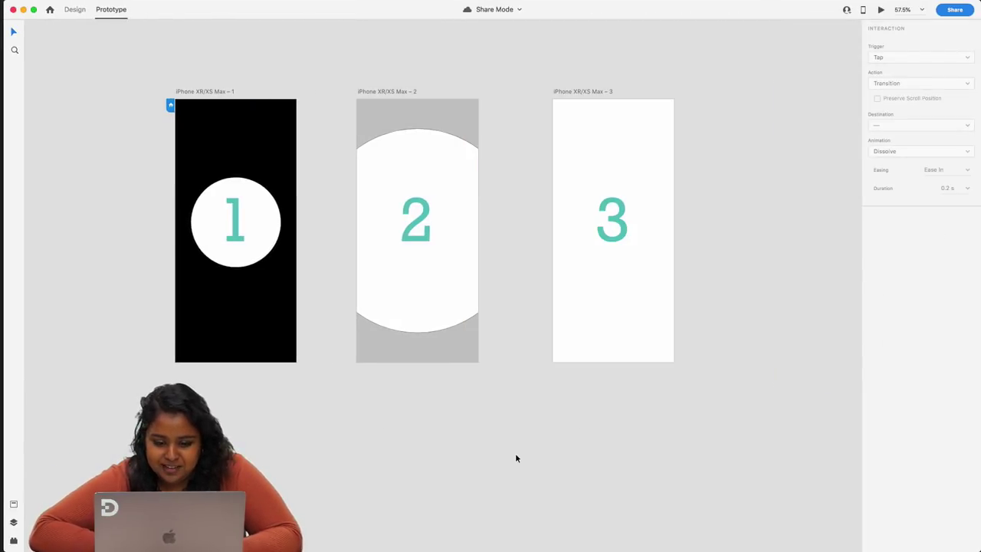
# - Set the interaction from artboard 3 back to artboard 2 to trigger on Tap
pyautogui.click(436, 106)
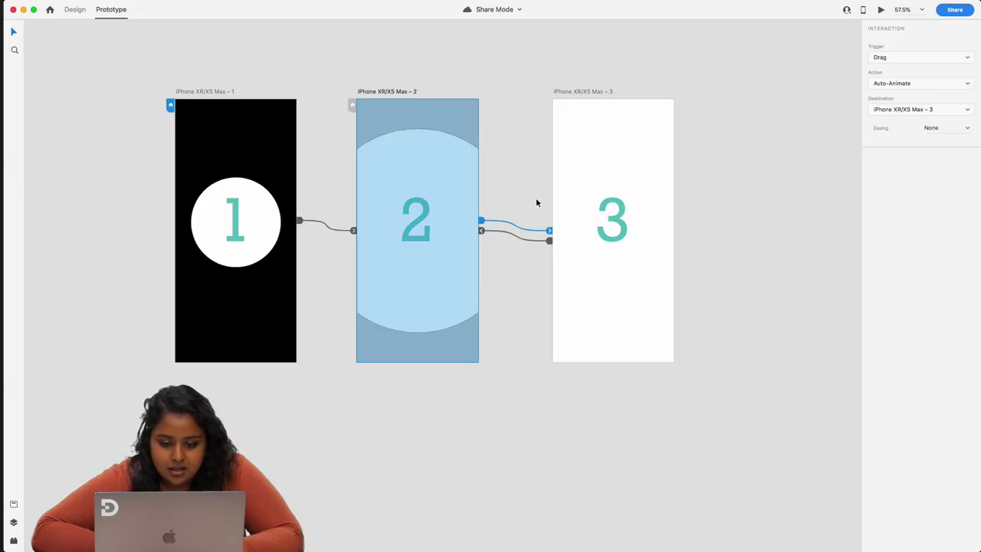
pyautogui.click(552, 242)
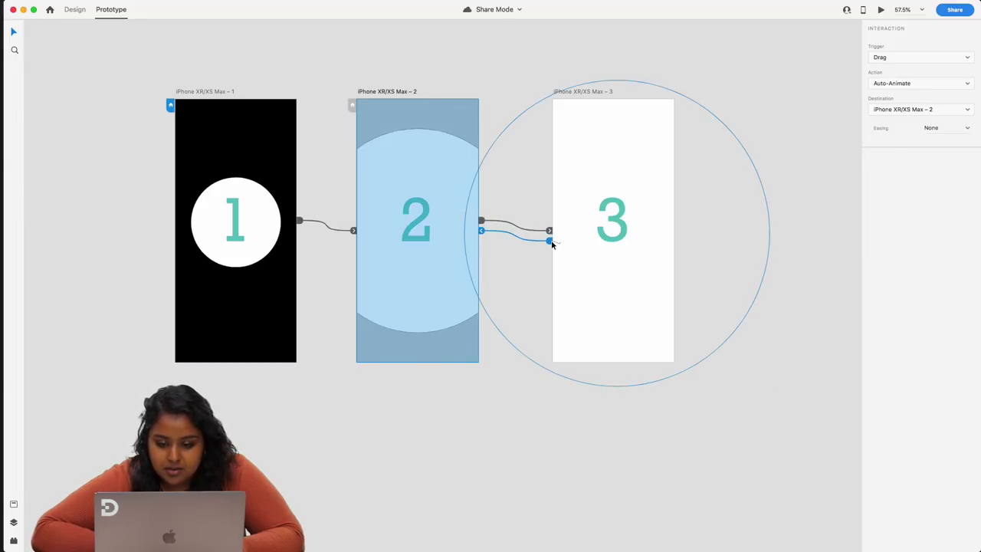
pyautogui.click(896, 58)
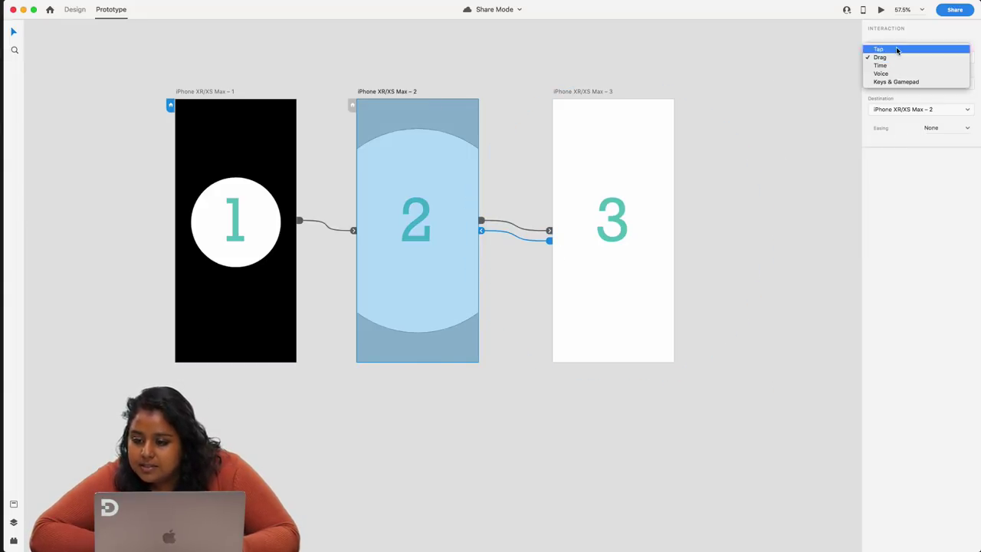
pyautogui.click(897, 49)
pyautogui.click(713, 53)
pyautogui.click(571, 91)
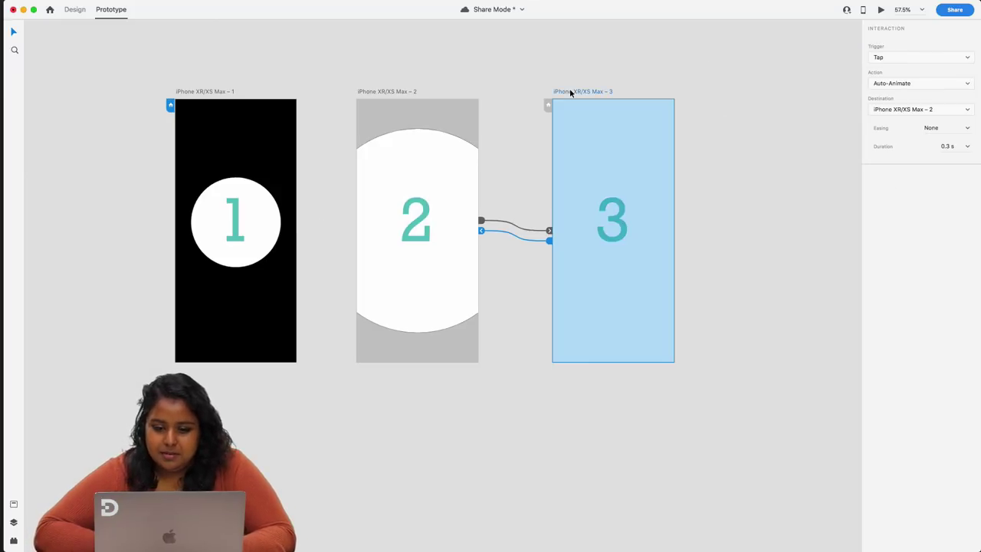
# - Save the document and update the public review link with the changes
pyautogui.click(956, 9)
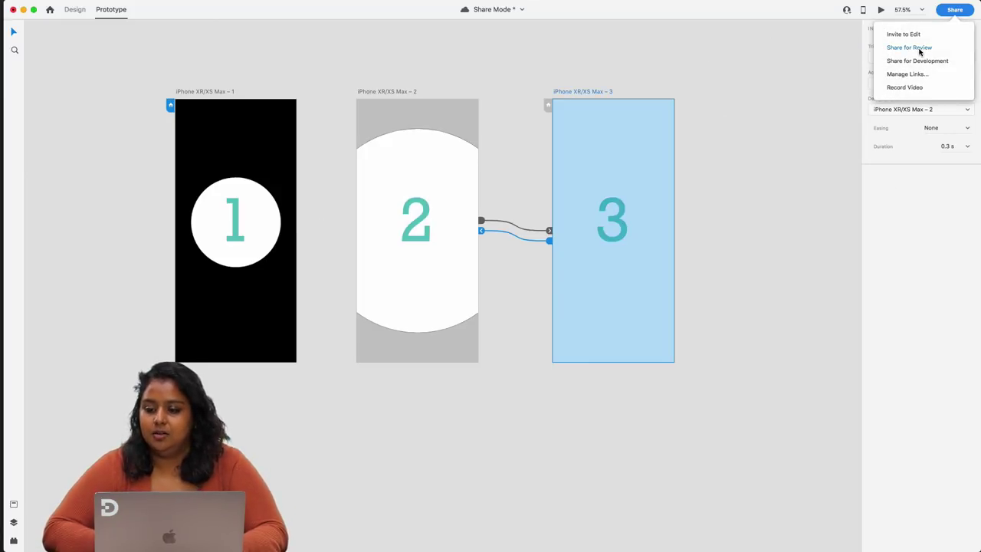
pyautogui.click(922, 47)
pyautogui.click(861, 292)
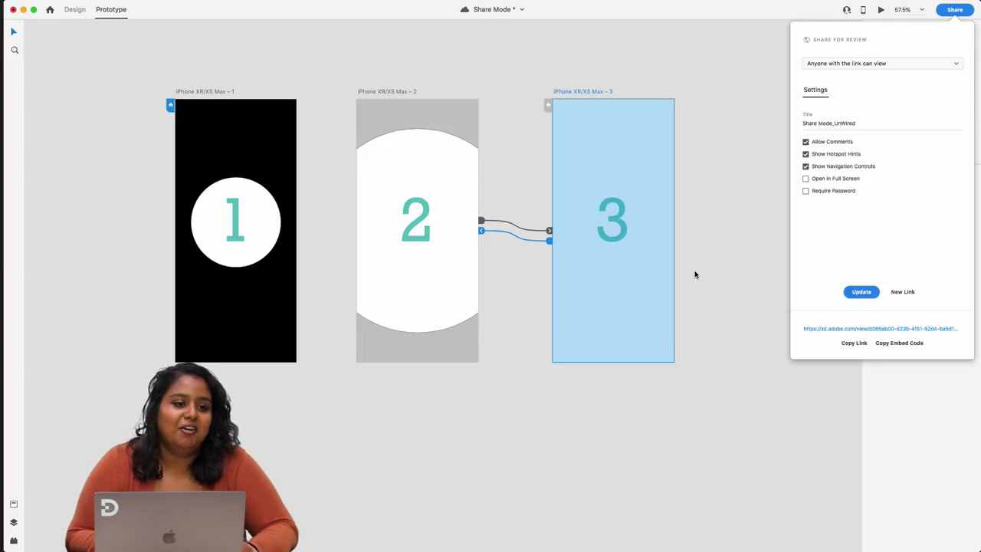
pyautogui.press('super+s')
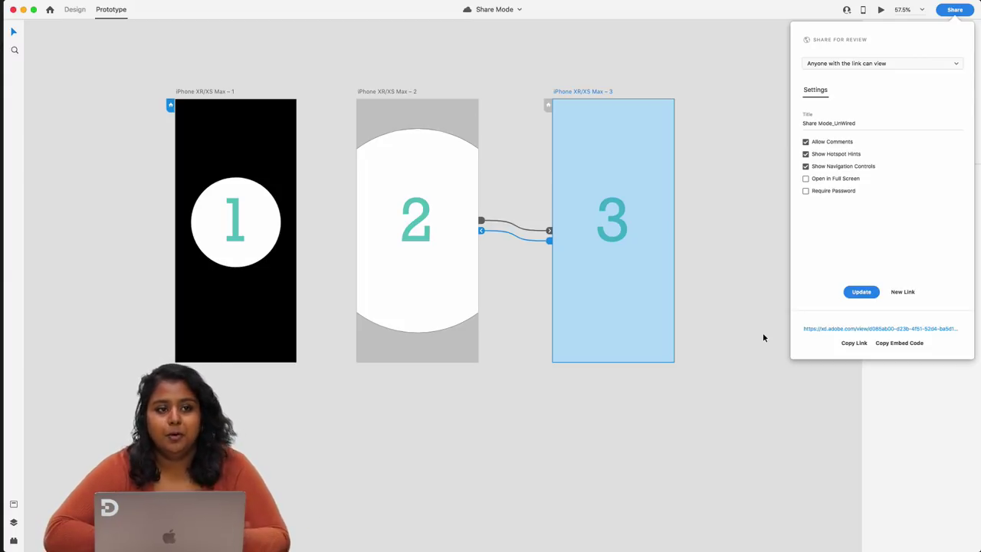
pyautogui.click(863, 292)
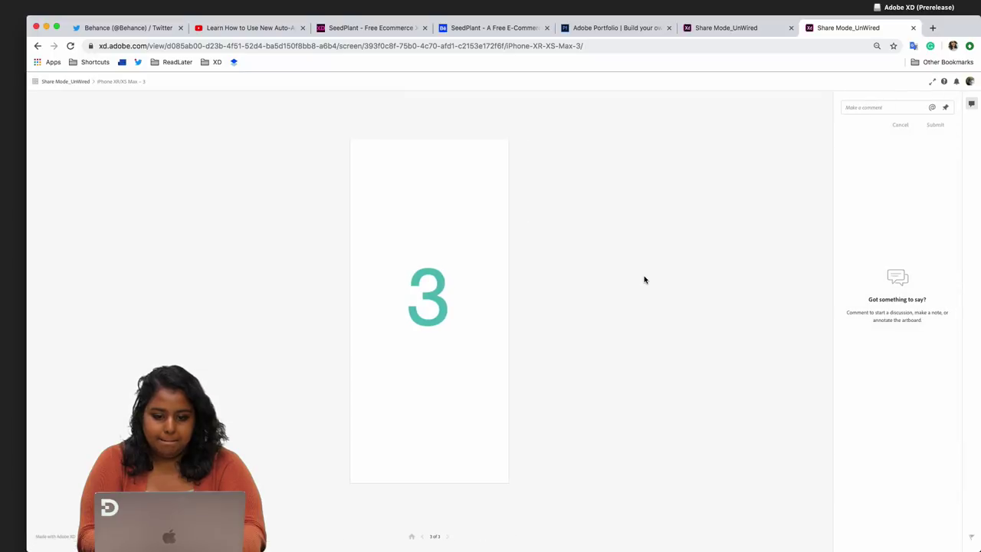
# - Browse the updated prototype via grid view through screens 1 to 3, then return to XD
pyautogui.click(454, 340)
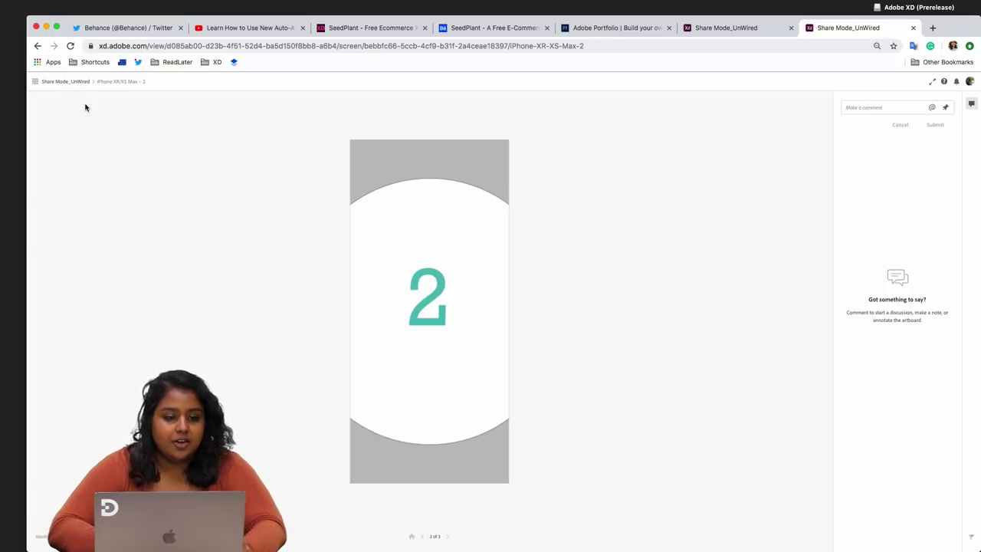
pyautogui.click(35, 84)
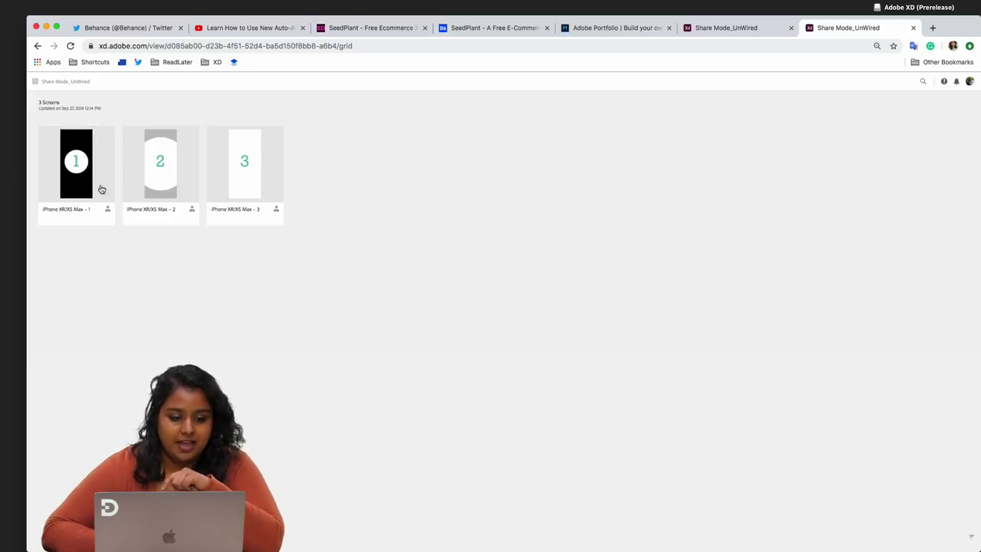
pyautogui.click(77, 161)
pyautogui.click(443, 327)
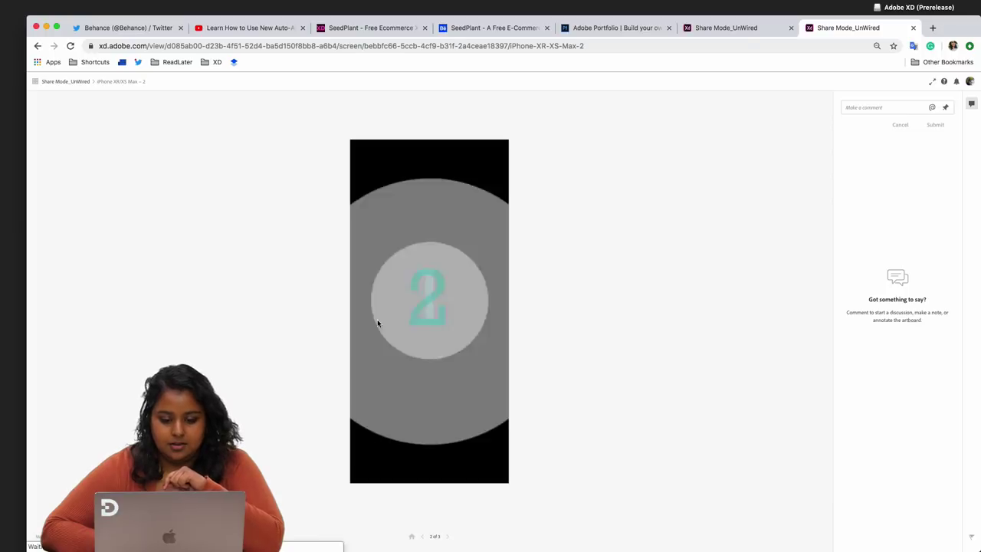
pyautogui.click(443, 325)
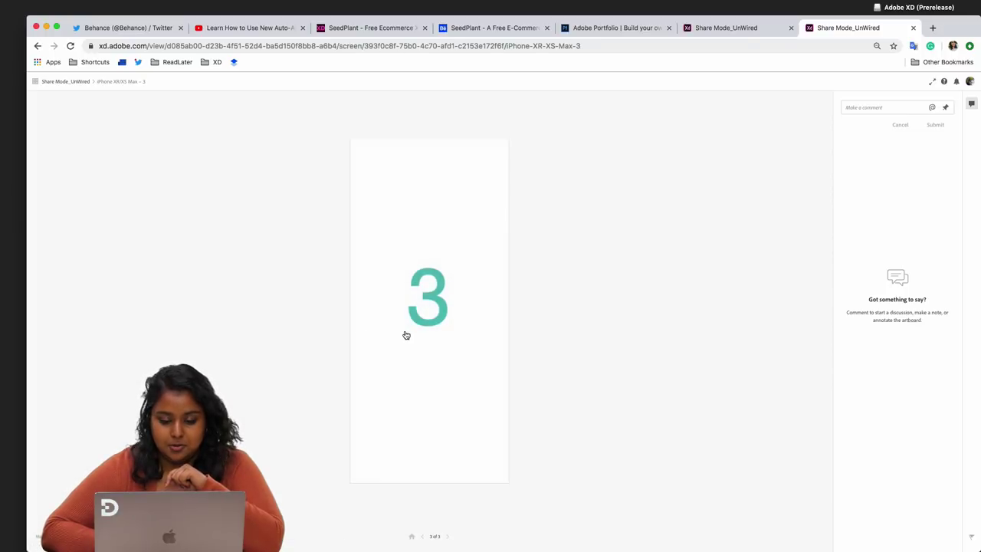
pyautogui.click(451, 322)
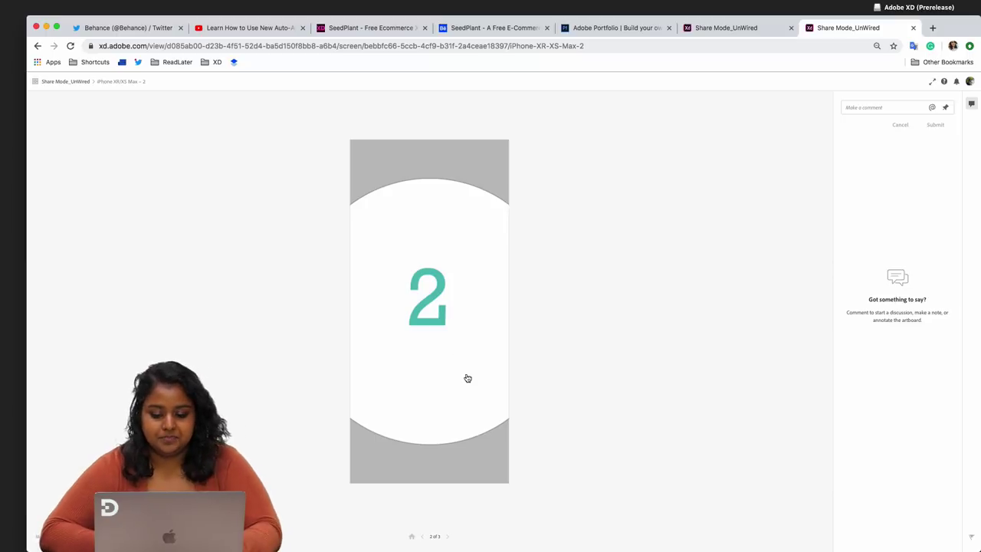
pyautogui.moveTo(547, 549)
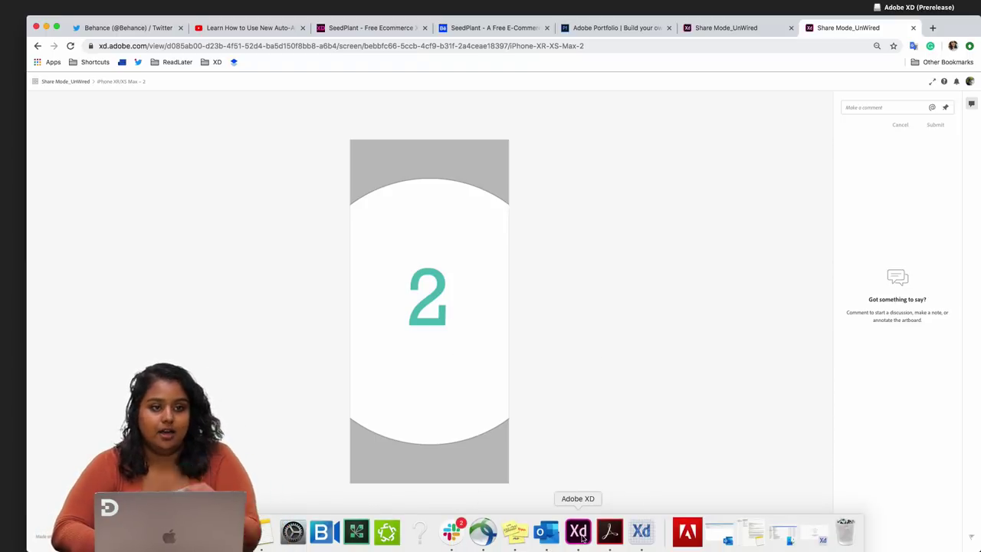
pyautogui.click(579, 532)
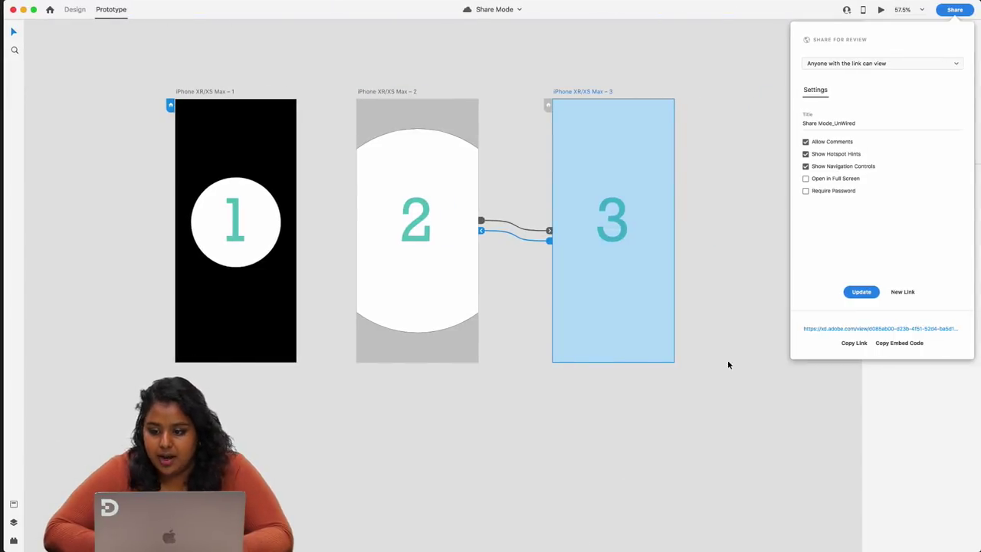
# - Marquee-select all three artboards, then reopen and close the Share for Review settings
pyautogui.click(736, 310)
pyautogui.scroll(-3, 734, 285)
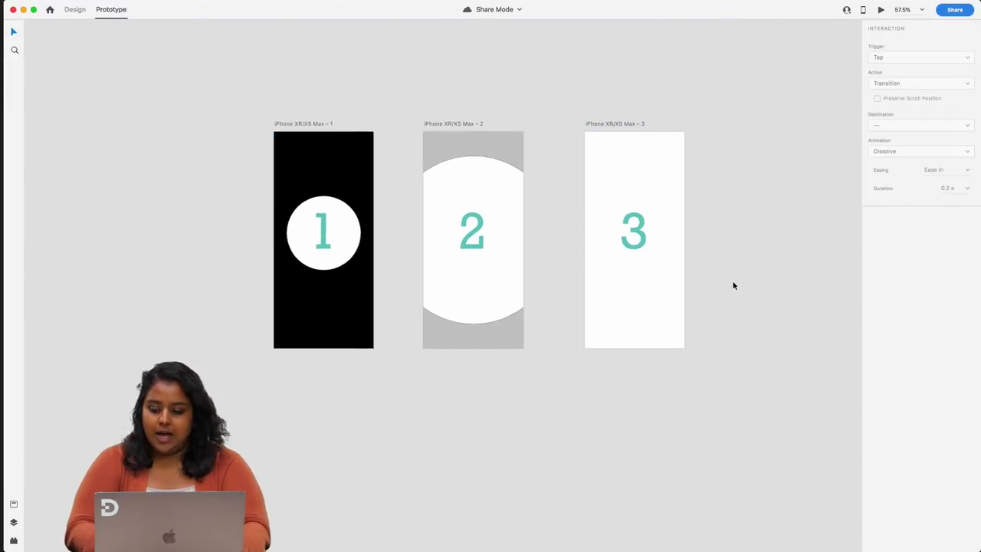
pyautogui.scroll(-1, 734, 285)
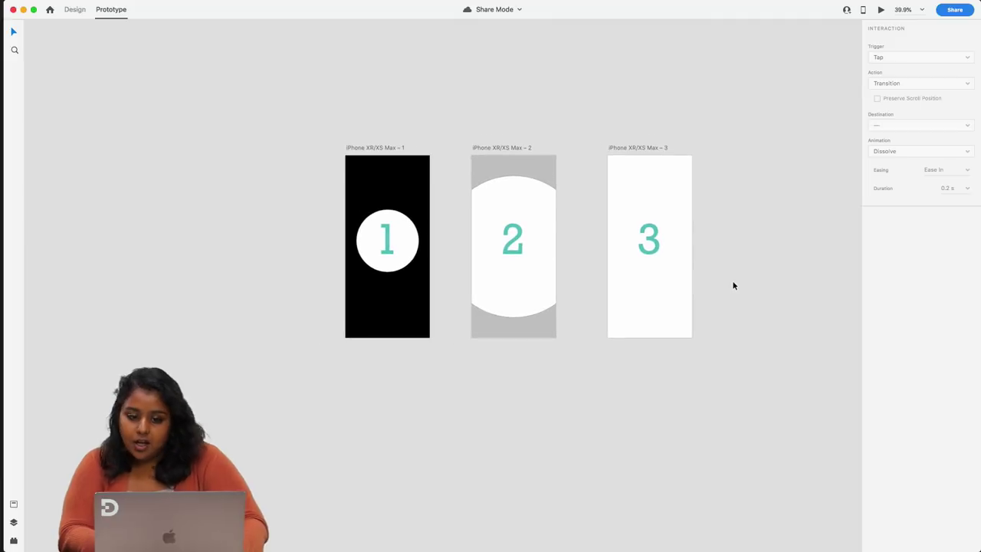
pyautogui.moveTo(311, 108); pyautogui.dragTo(733, 387)
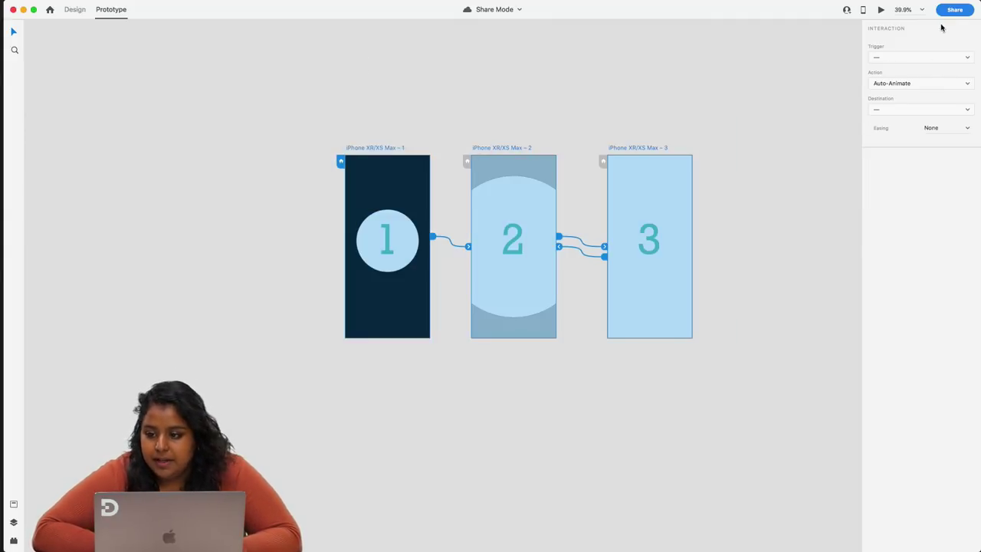
pyautogui.click(956, 10)
pyautogui.click(921, 47)
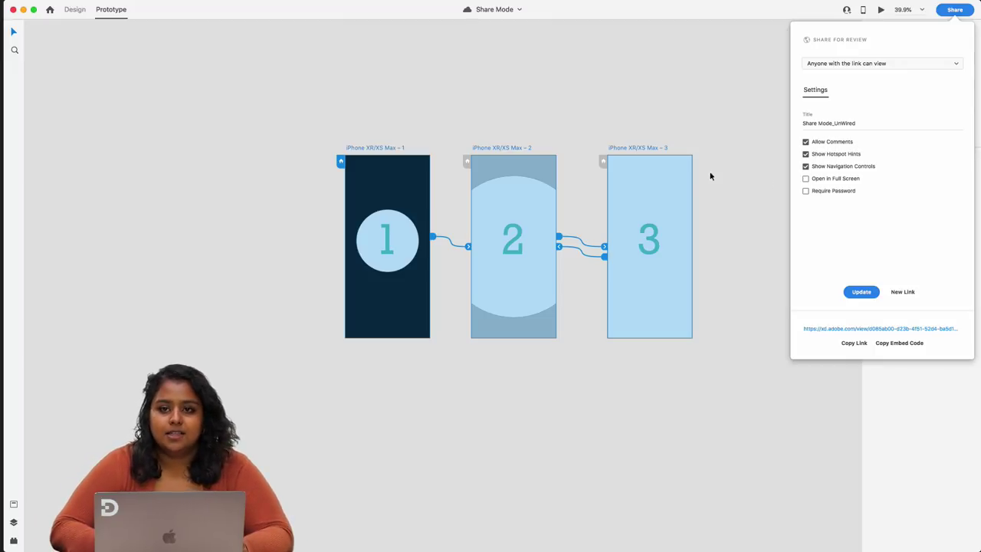
pyautogui.click(688, 124)
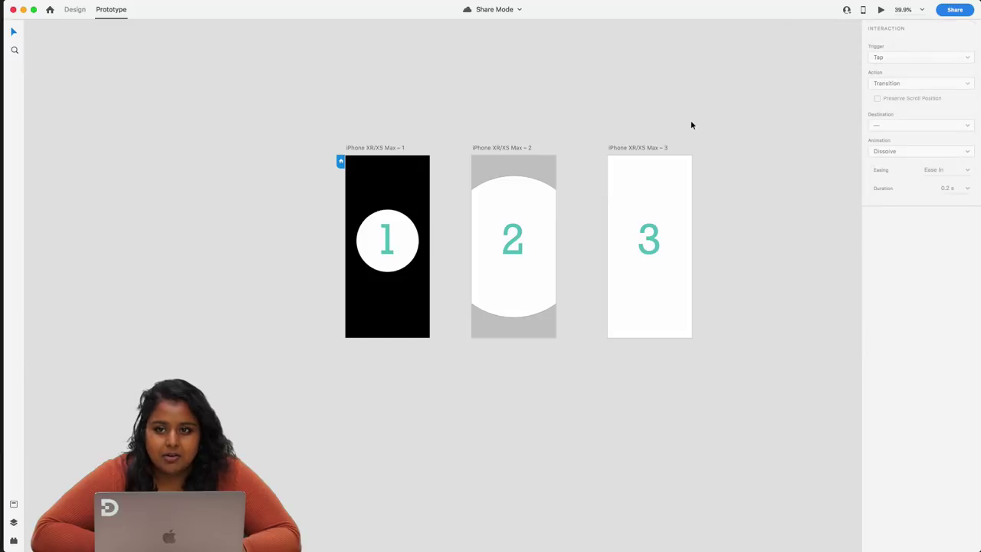
# - Open the Assets library and switch to the Design workspace
pyautogui.hscroll(3, 705, 100)
pyautogui.hscroll(4, 697, 118)
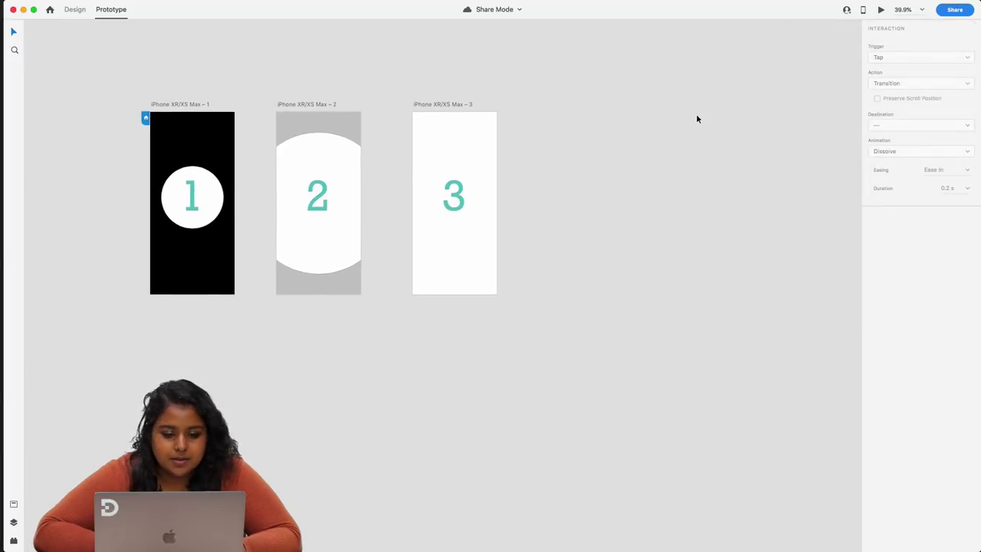
pyautogui.hscroll(-2, 537, 141)
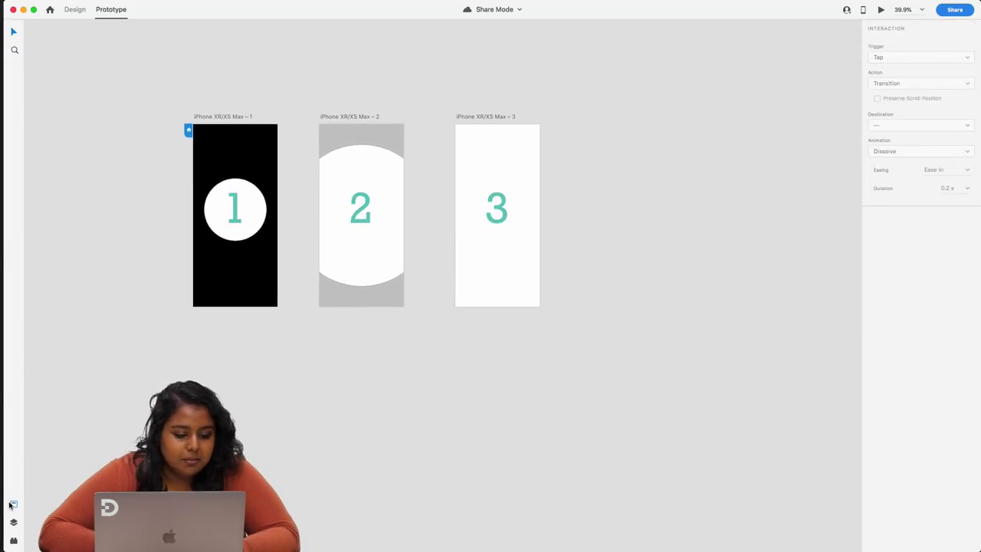
pyautogui.click(13, 504)
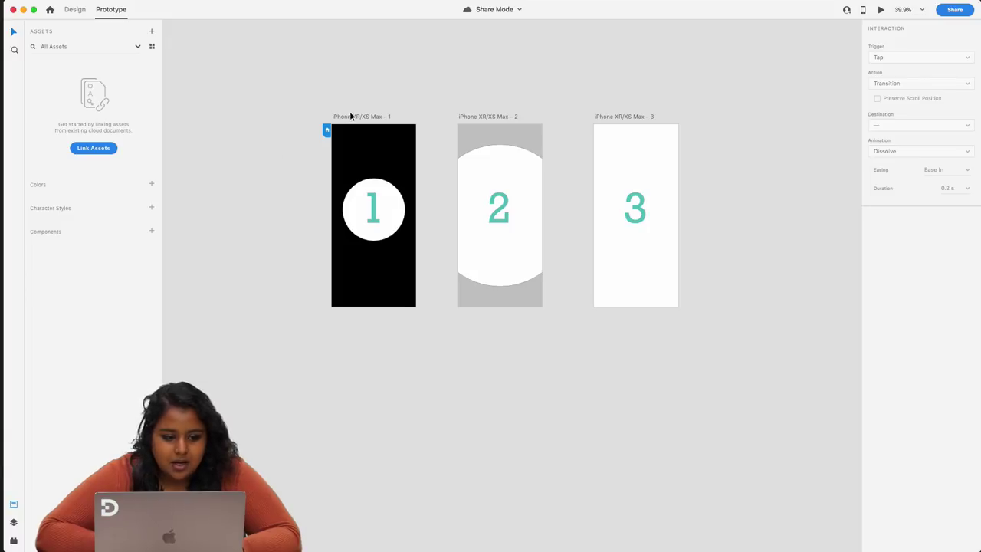
pyautogui.scroll(5, 355, 178)
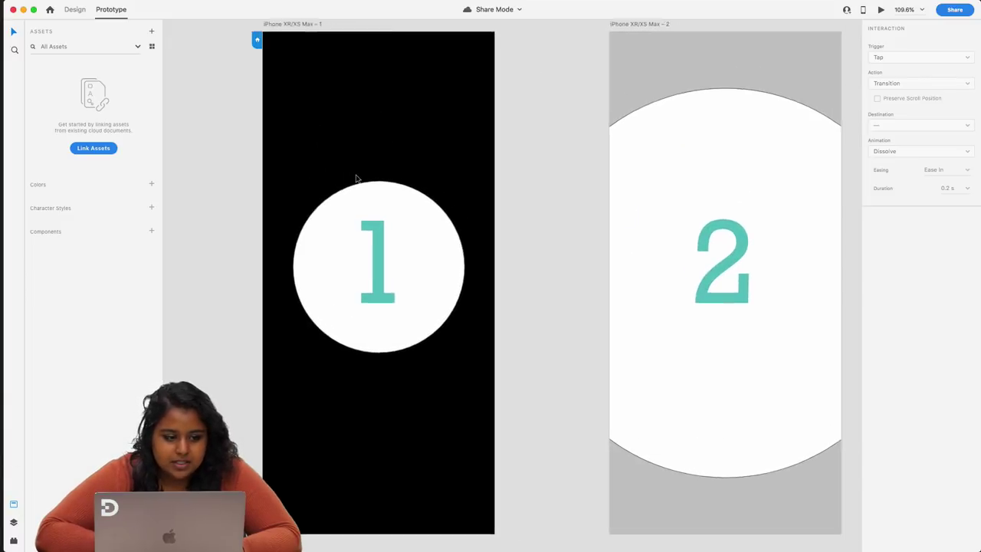
pyautogui.click(75, 9)
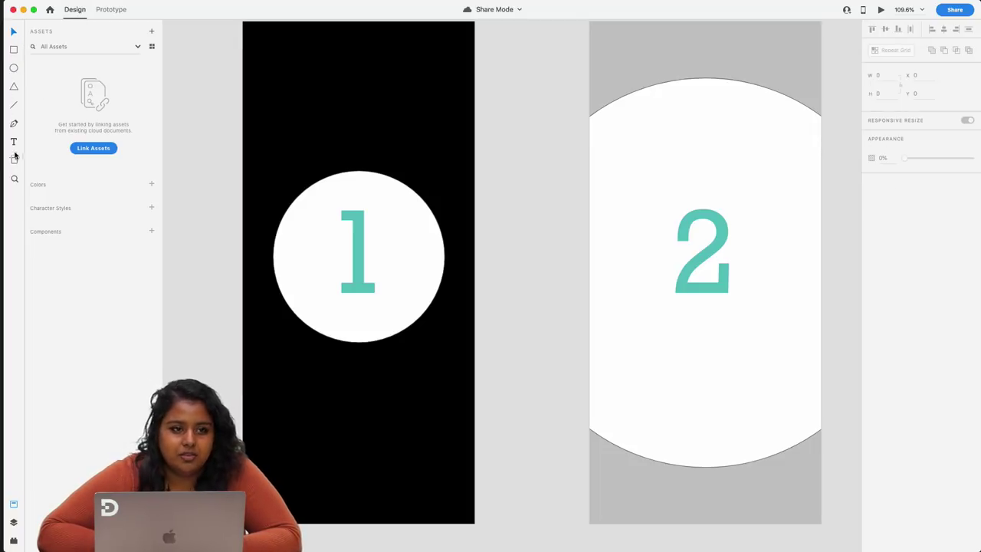
# - Duplicate artboard 1 below itself as artboard 4
pyautogui.scroll(3, 270, 119)
pyautogui.scroll(-3, 270, 120)
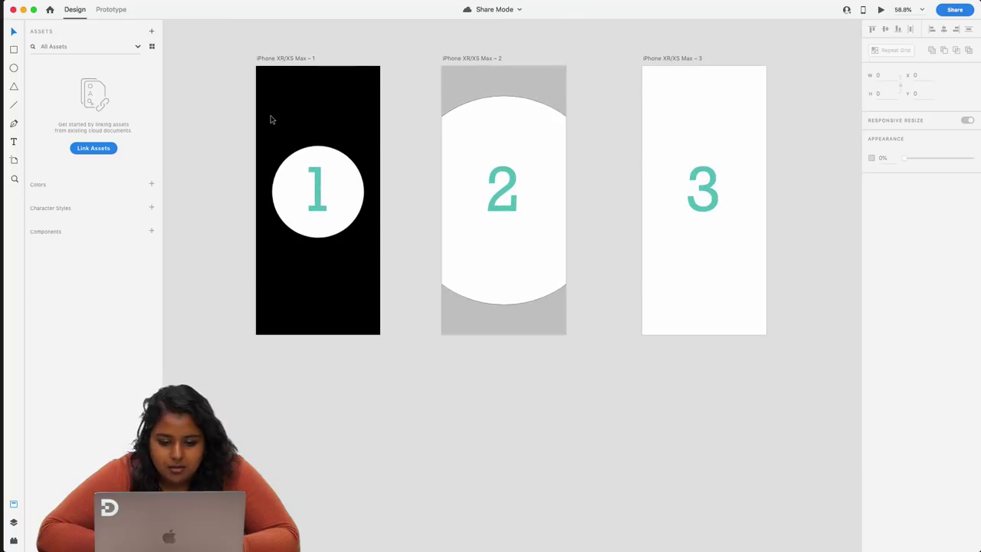
pyautogui.click(335, 164)
pyautogui.click(477, 166)
pyautogui.click(376, 338)
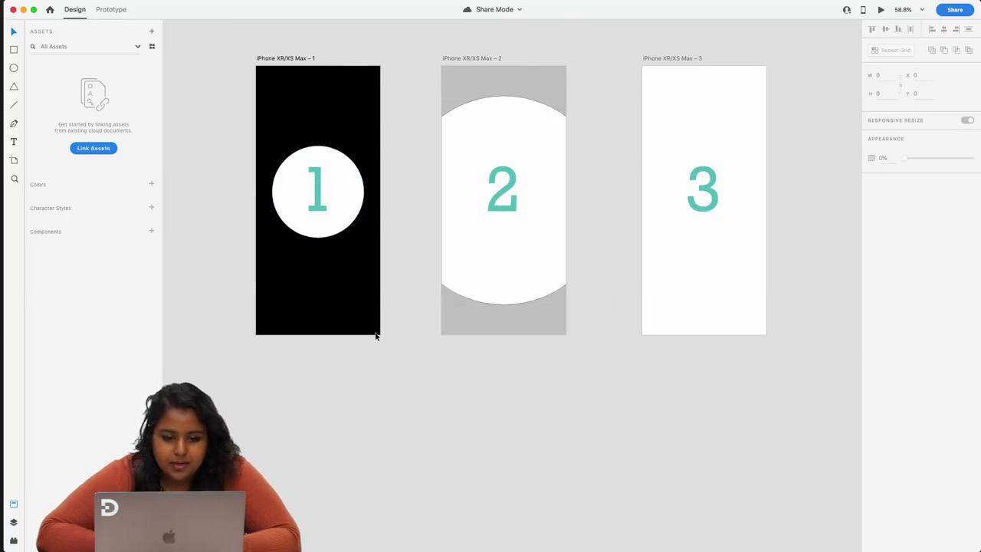
pyautogui.click(286, 58)
pyautogui.moveTo(285, 58); pyautogui.dragTo(290, 396)
pyautogui.scroll(-5, 290, 396)
# - Delete the white circle and teal '1' text from artboard 4
pyautogui.click(351, 230)
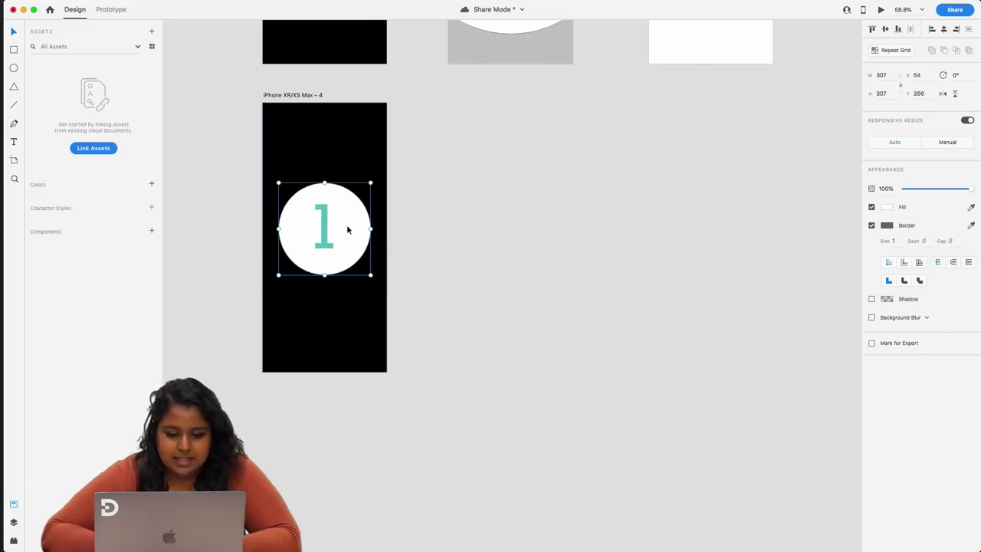
pyautogui.press('Delete')
pyautogui.click(319, 231)
pyautogui.press('Delete')
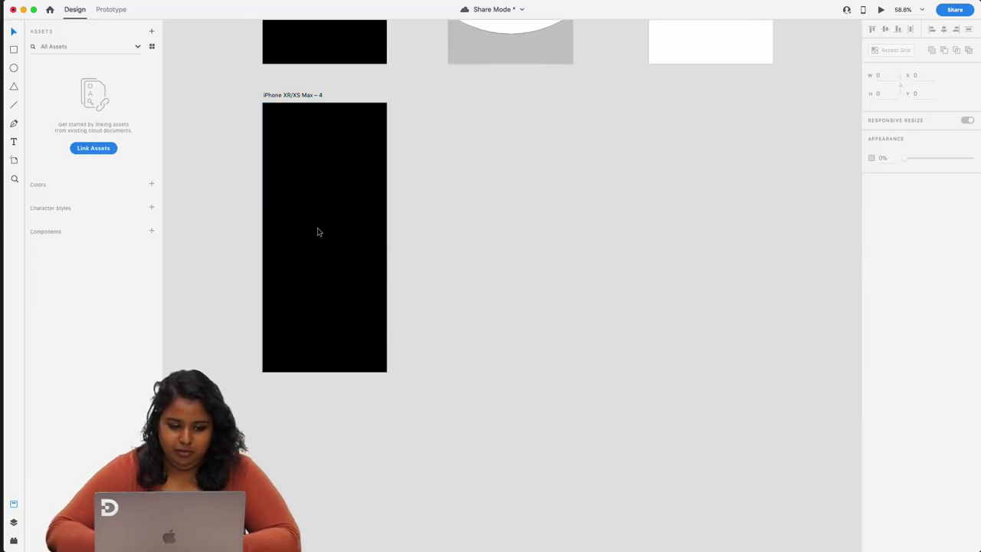
# - Draw a 230 px white square on artboard 4 with a 158 px copy clipped at its right edge
pyautogui.click(14, 51)
pyautogui.moveTo(291, 168); pyautogui.dragTo(359, 295)
pyautogui.moveTo(334, 200); pyautogui.dragTo(466, 194)
pyautogui.keyDown('shift'); pyautogui.click(383, 207); pyautogui.keyUp('shift')
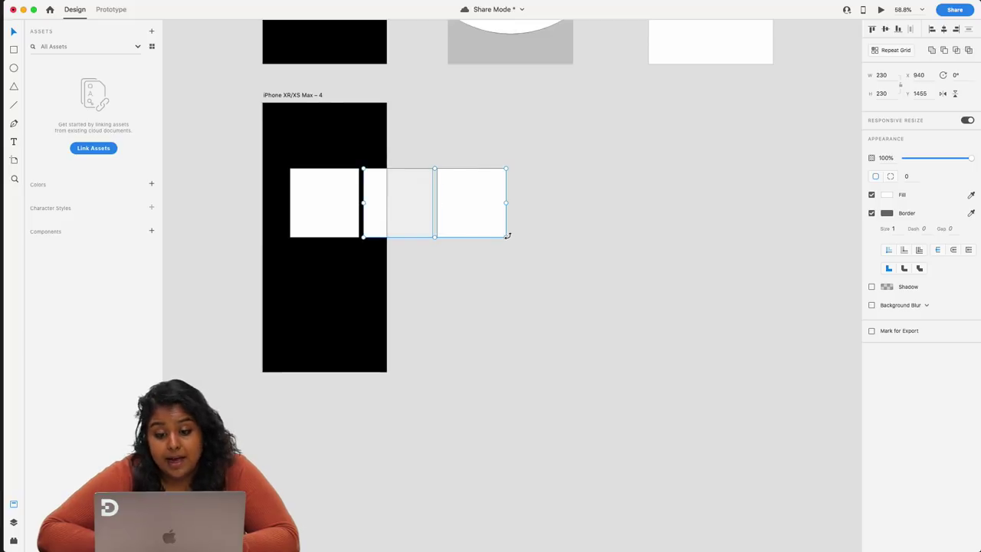
pyautogui.moveTo(506, 237); pyautogui.dragTo(483, 215)
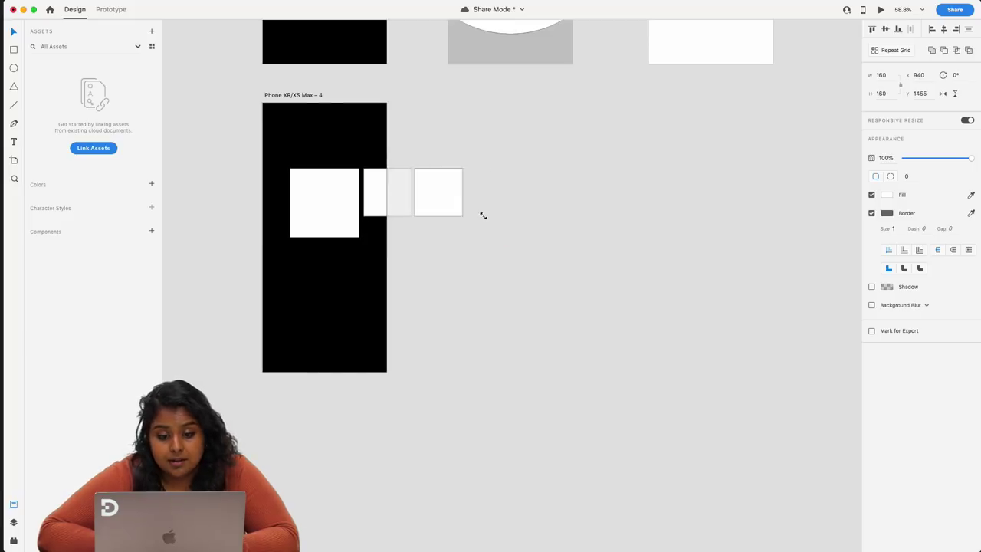
pyautogui.click(403, 221)
pyautogui.click(439, 199)
pyautogui.press('BackSpace')
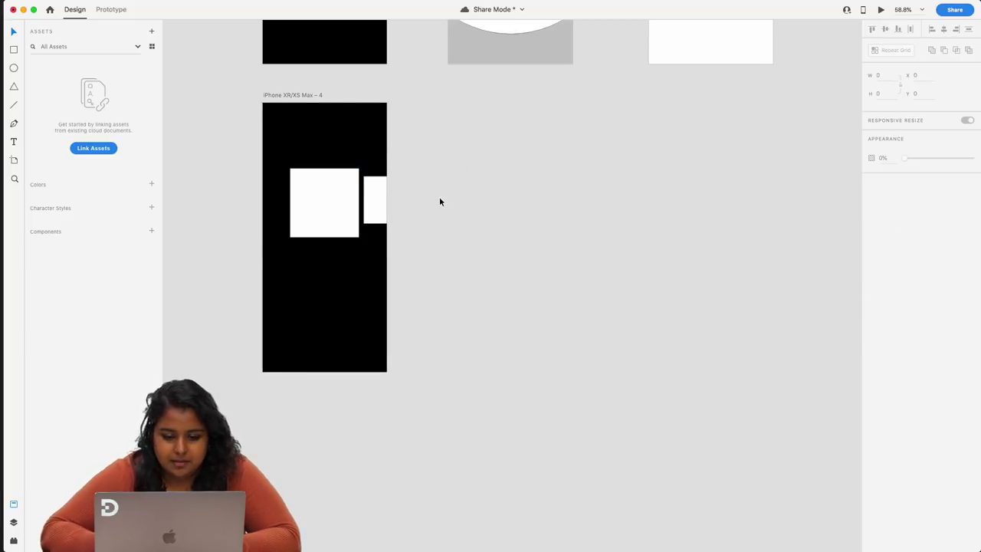
pyautogui.click(344, 171)
pyautogui.click(354, 101)
pyautogui.click(294, 171)
pyautogui.press('Escape')
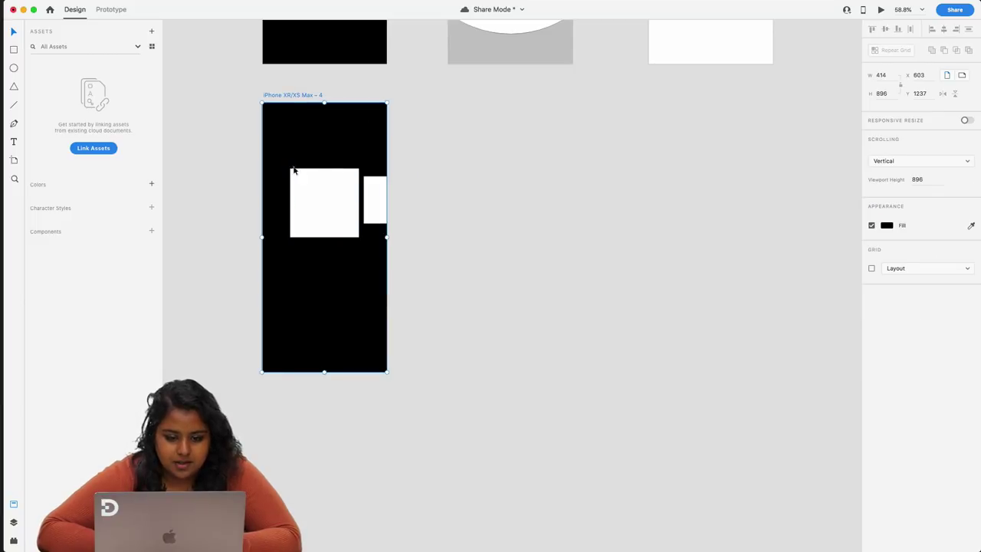
# - Duplicate artboard 4 with Cmd+D as artboard 5 and move it to the right
pyautogui.moveTo(279, 98); pyautogui.dragTo(463, 99)
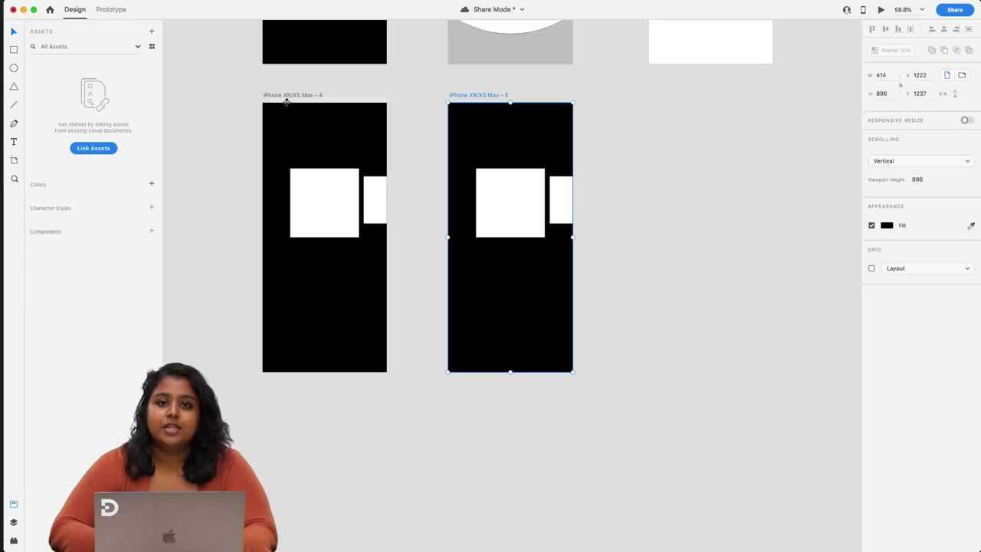
pyautogui.press('BackSpace')
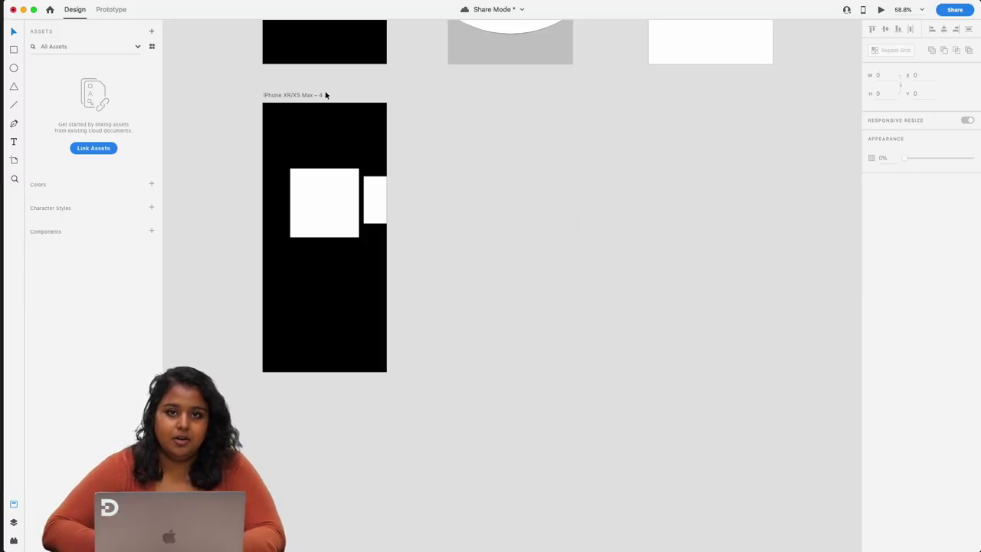
pyautogui.click(277, 96)
pyautogui.press('super+d')
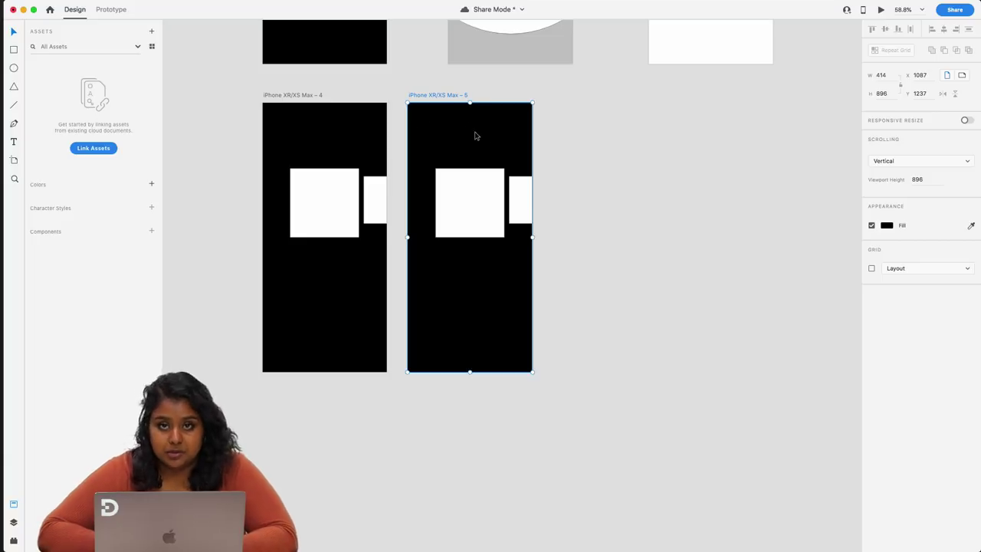
pyautogui.moveTo(435, 95); pyautogui.dragTo(466, 96)
# - Rearrange artboard 5's squares, putting the small one at the left, and set the big square's width to 230
pyautogui.click(487, 197)
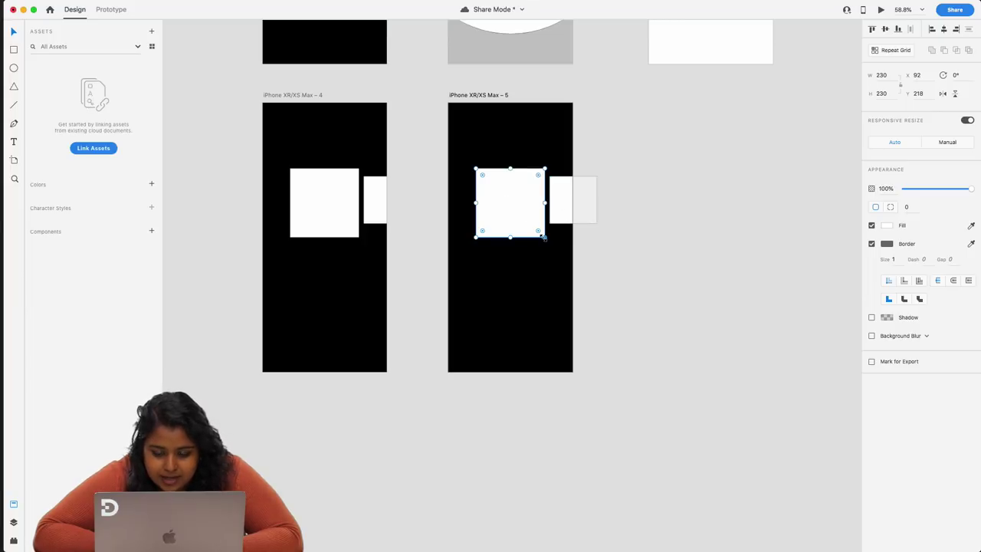
pyautogui.moveTo(540, 233); pyautogui.dragTo(531, 223)
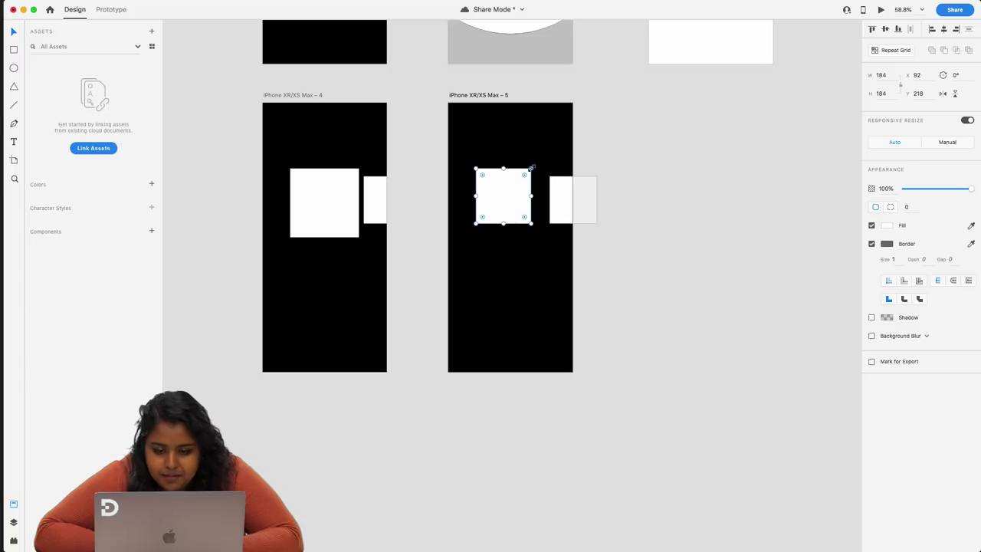
pyautogui.moveTo(531, 166); pyautogui.dragTo(492, 196)
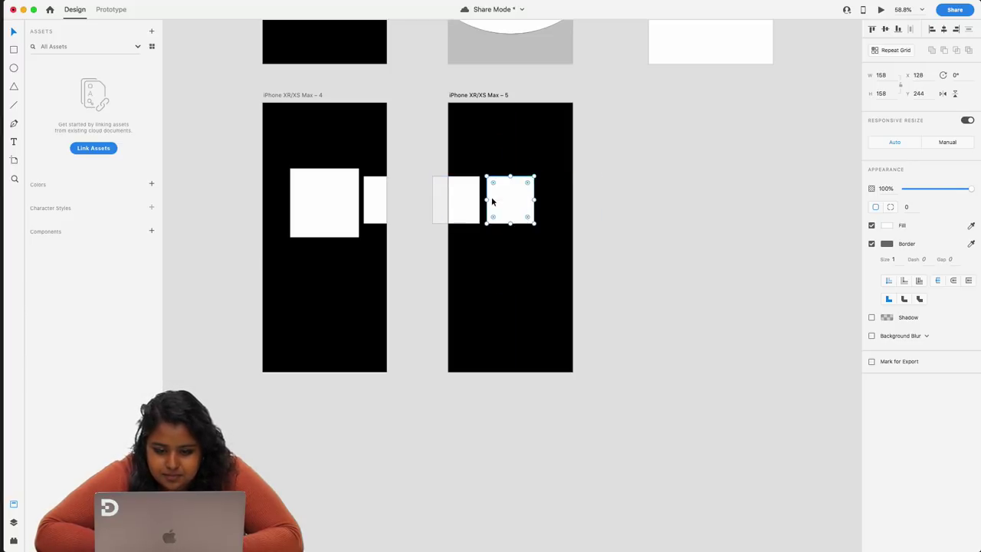
pyautogui.moveTo(535, 223); pyautogui.dragTo(548, 237)
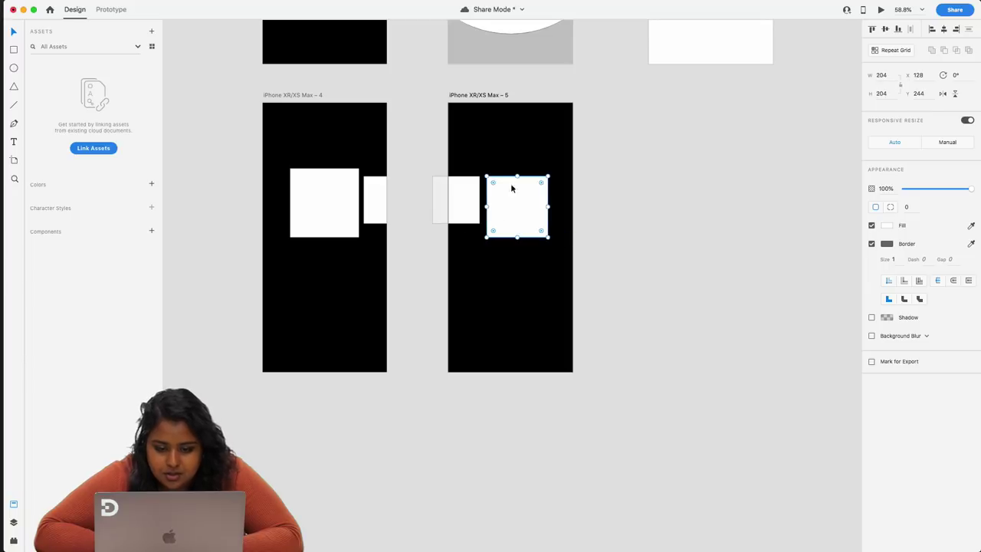
pyautogui.moveTo(490, 180); pyautogui.dragTo(452, 201)
pyautogui.click(519, 202)
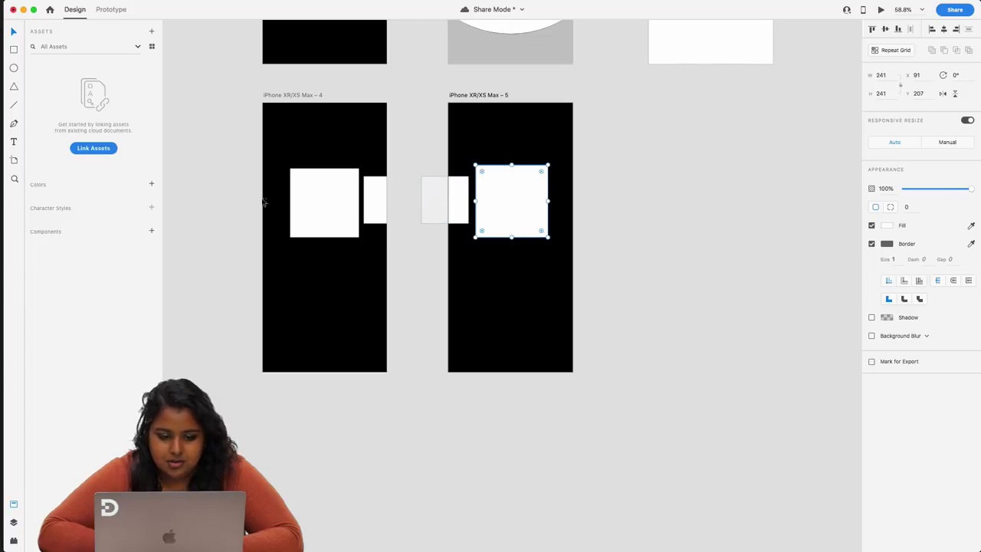
pyautogui.click(326, 217)
pyautogui.click(522, 193)
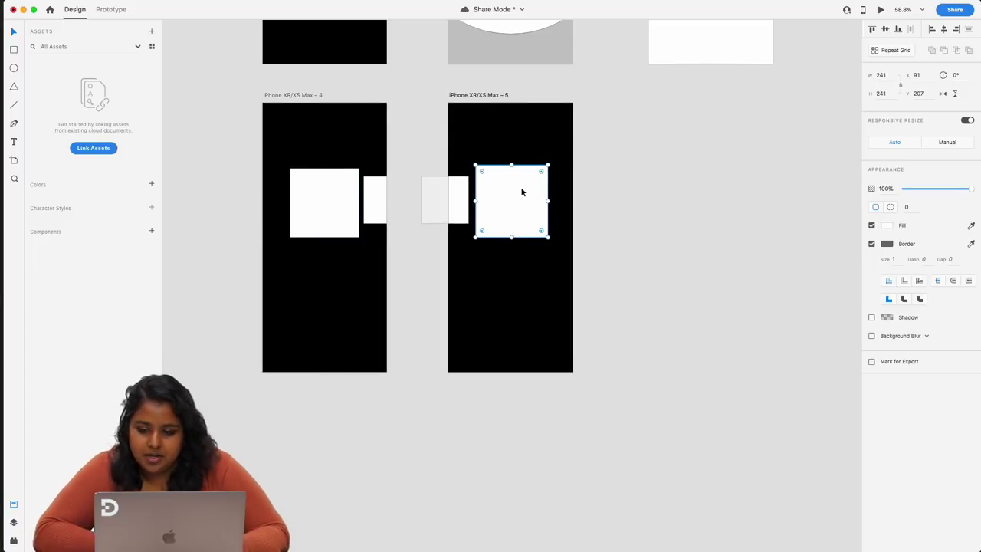
pyautogui.click(882, 75)
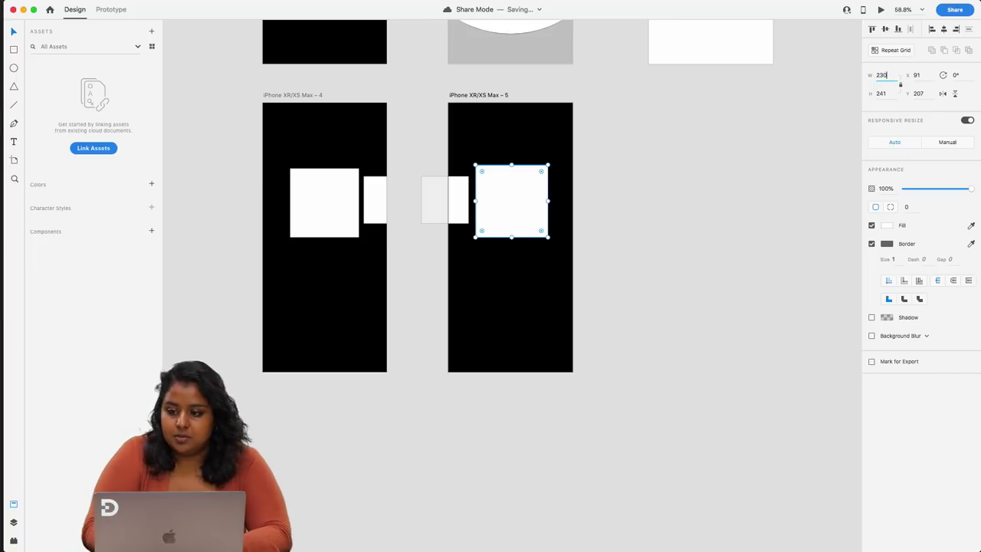
pyautogui.write('230')
pyautogui.press('Return')
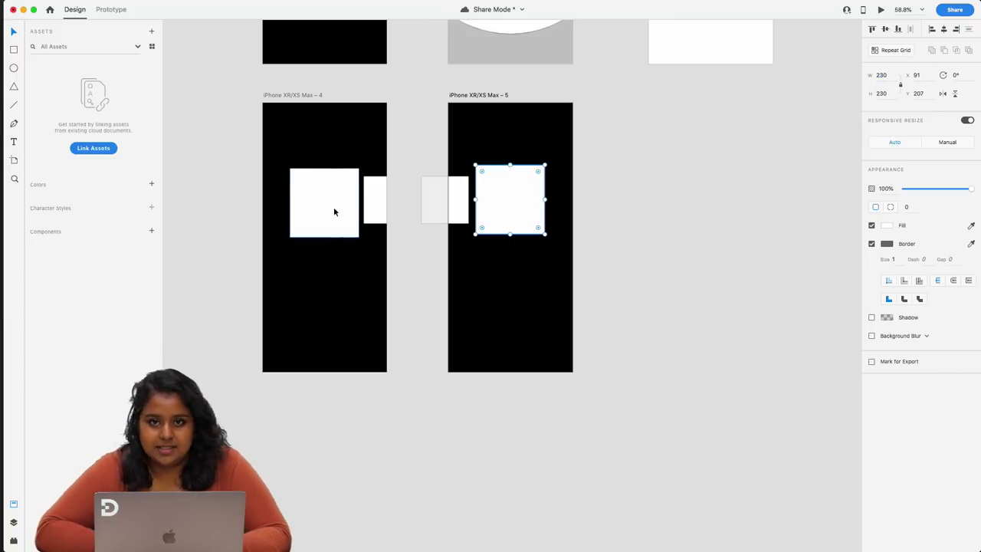
# - Fill artboard 4's big square with sampled blue and its small square with pale blue
pyautogui.moveTo(504, 213); pyautogui.dragTo(506, 214)
pyautogui.click(300, 211)
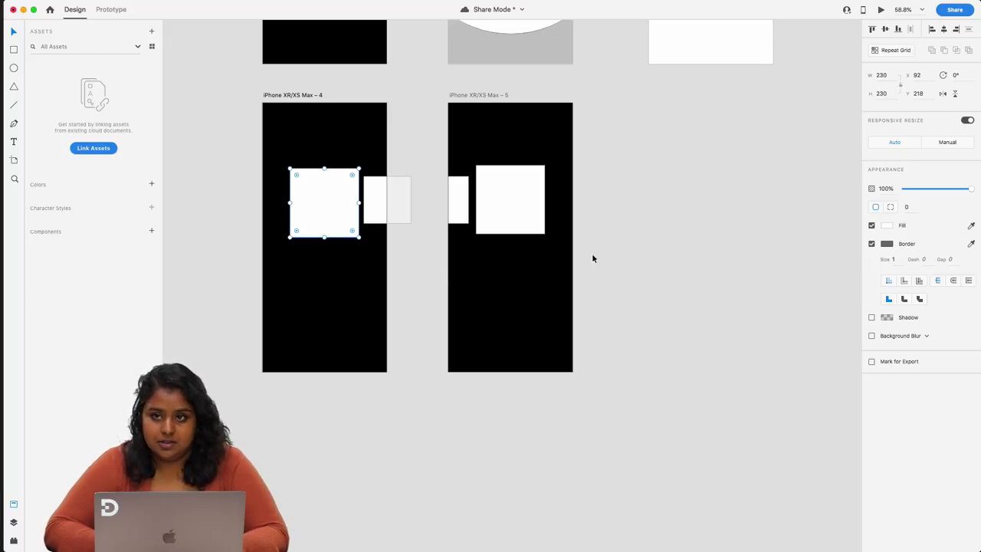
pyautogui.click(972, 226)
pyautogui.click(968, 223)
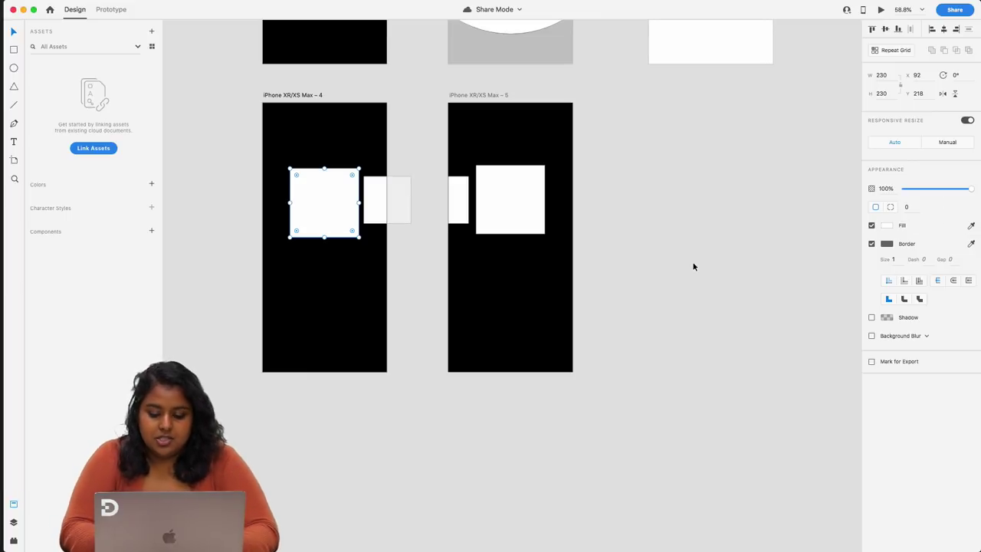
pyautogui.press('i')
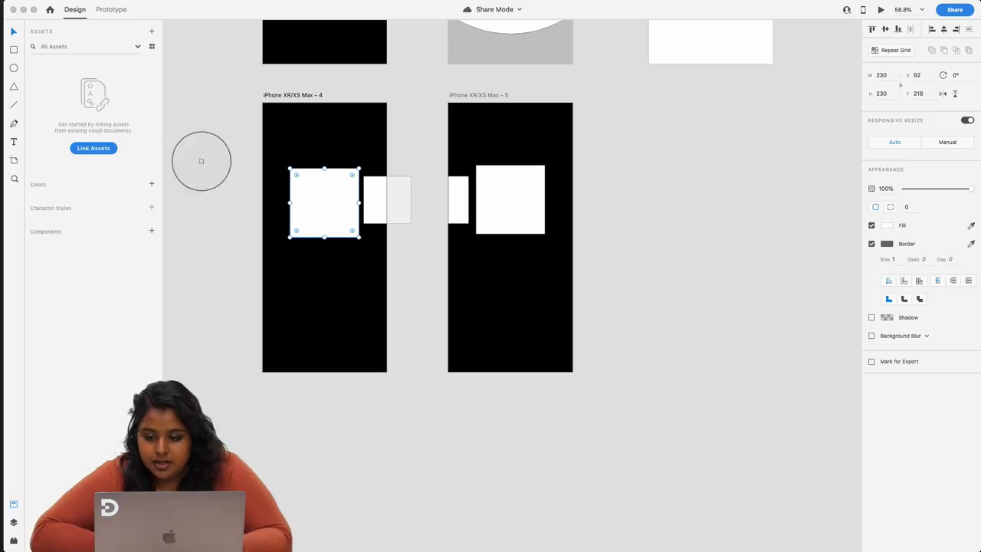
pyautogui.click(115, 146)
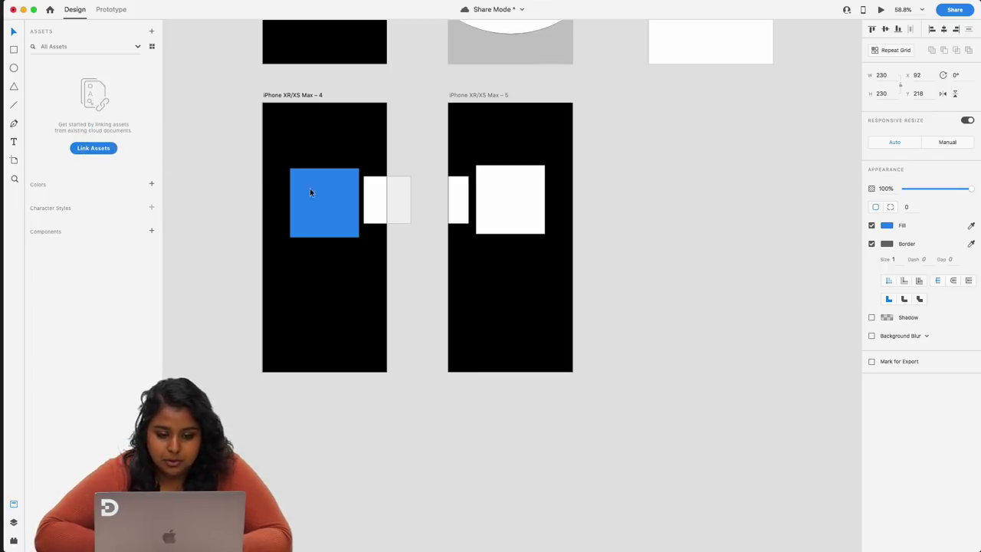
pyautogui.click(375, 196)
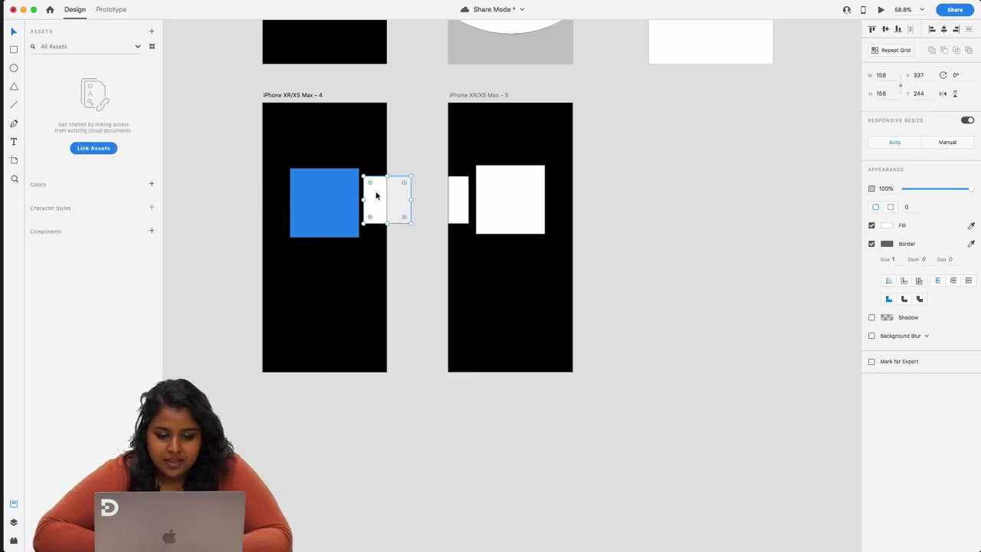
pyautogui.click(971, 226)
pyautogui.click(300, 201)
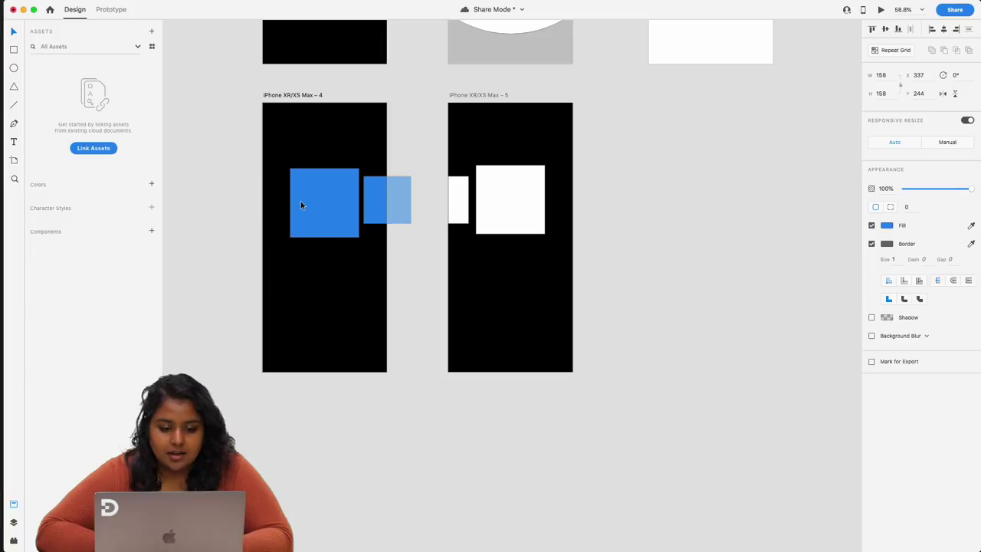
pyautogui.click(887, 227)
pyautogui.moveTo(808, 182)
pyautogui.mouseDown()
pyautogui.moveTo(775, 169)
pyautogui.moveTo(792, 187)
pyautogui.mouseUp()
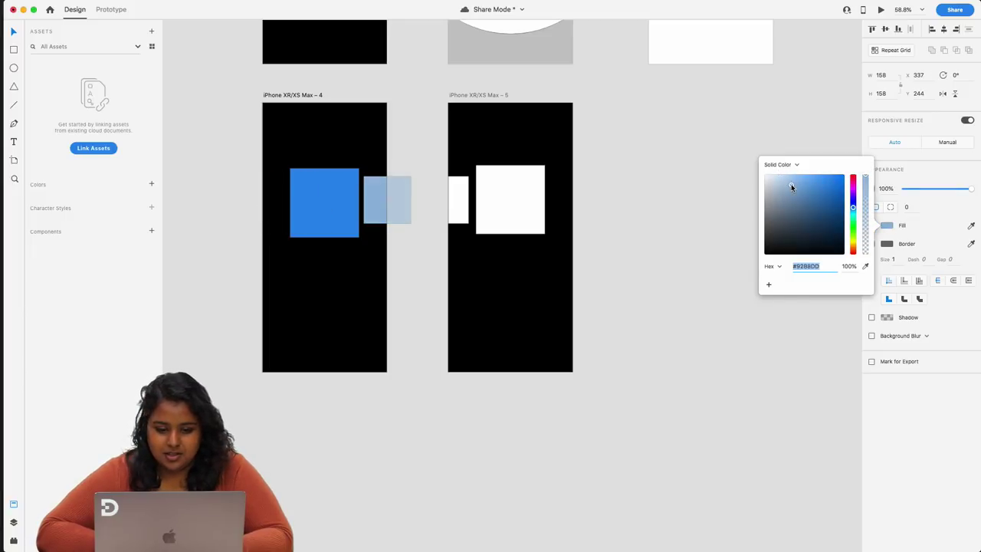
pyautogui.click(600, 195)
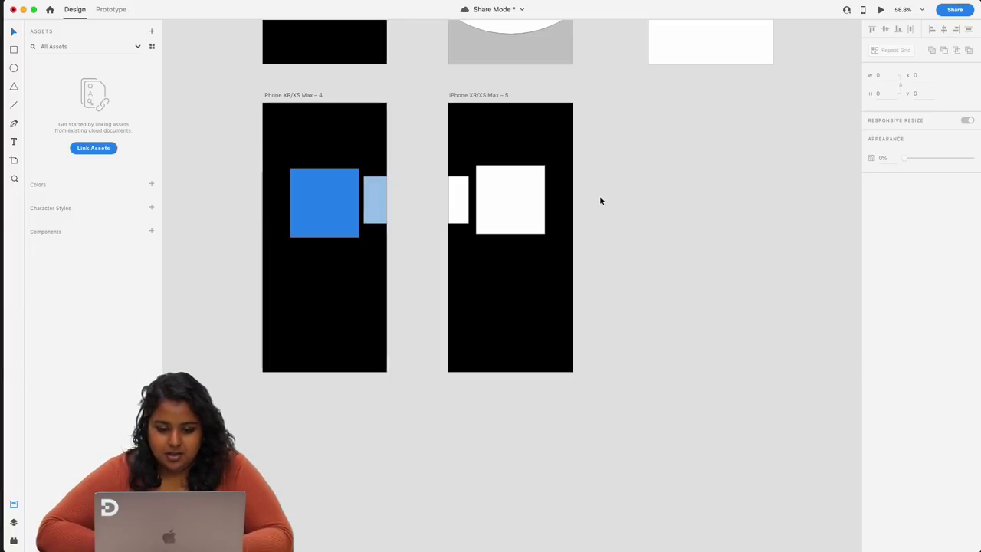
# - Save both squares' colours, #278BED and #A0C7ED, to the Assets panel
pyautogui.click(378, 201)
pyautogui.keyDown('shift'); pyautogui.click(342, 201); pyautogui.keyUp('shift')
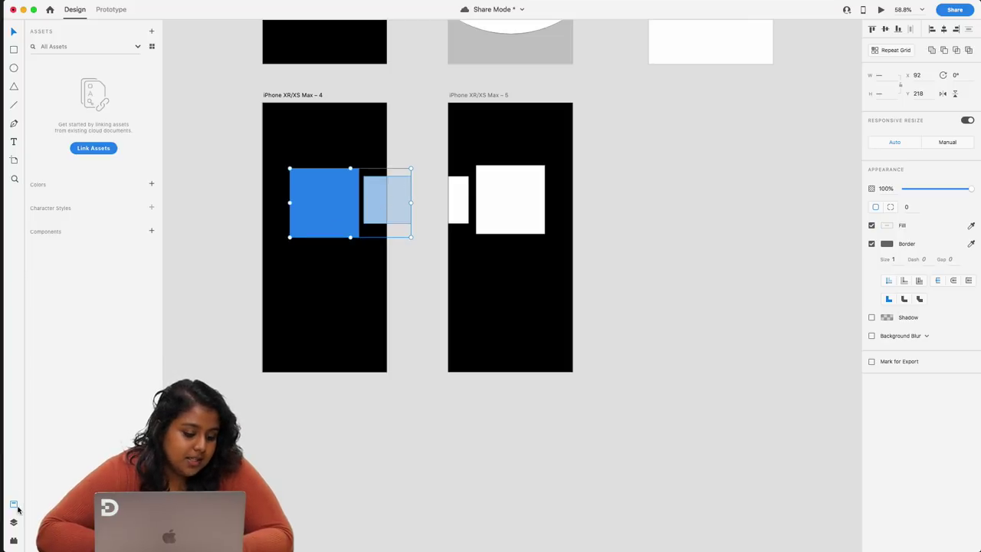
pyautogui.click(152, 186)
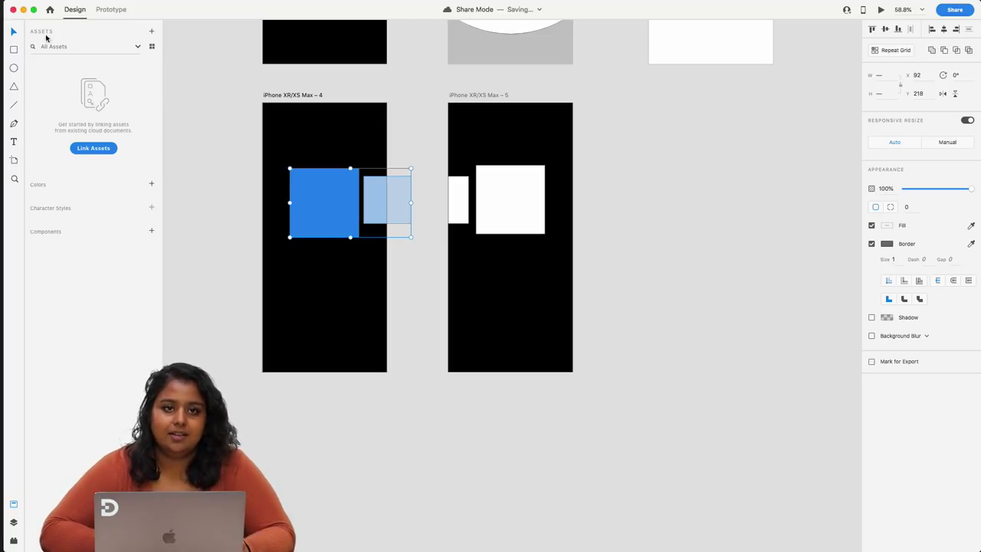
pyautogui.click(152, 186)
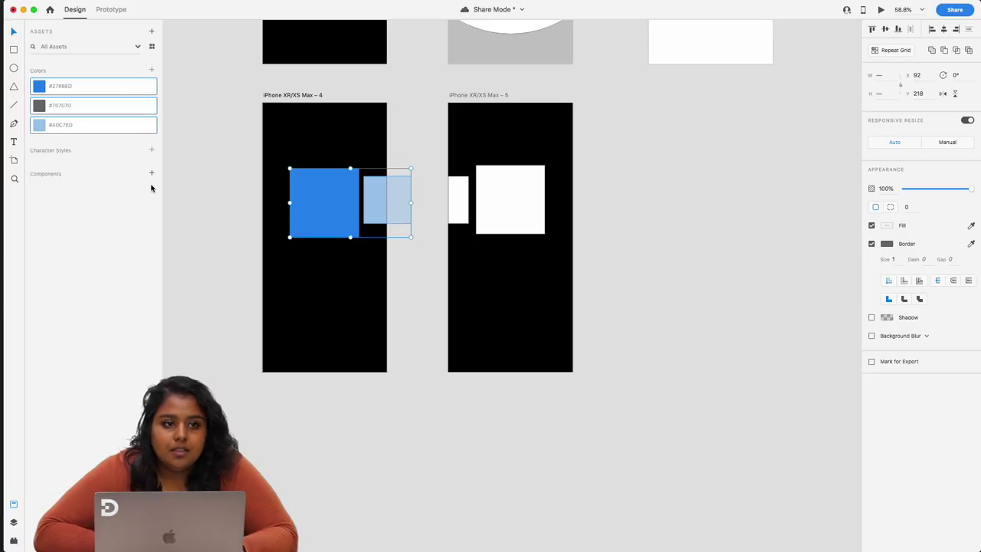
pyautogui.click(179, 172)
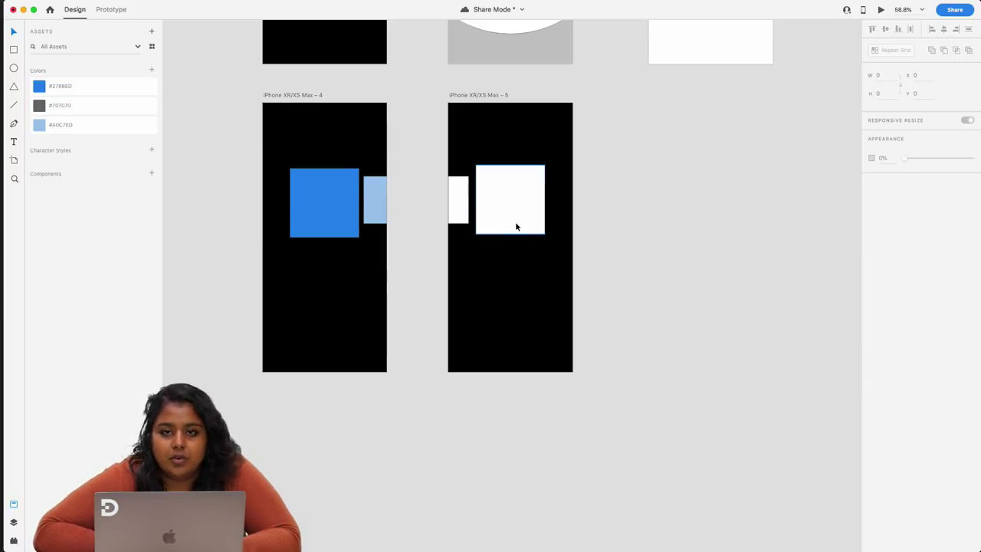
# - Fill artboard 5's small square with #A0C7ED and big square with #278BED from Assets
pyautogui.click(462, 211)
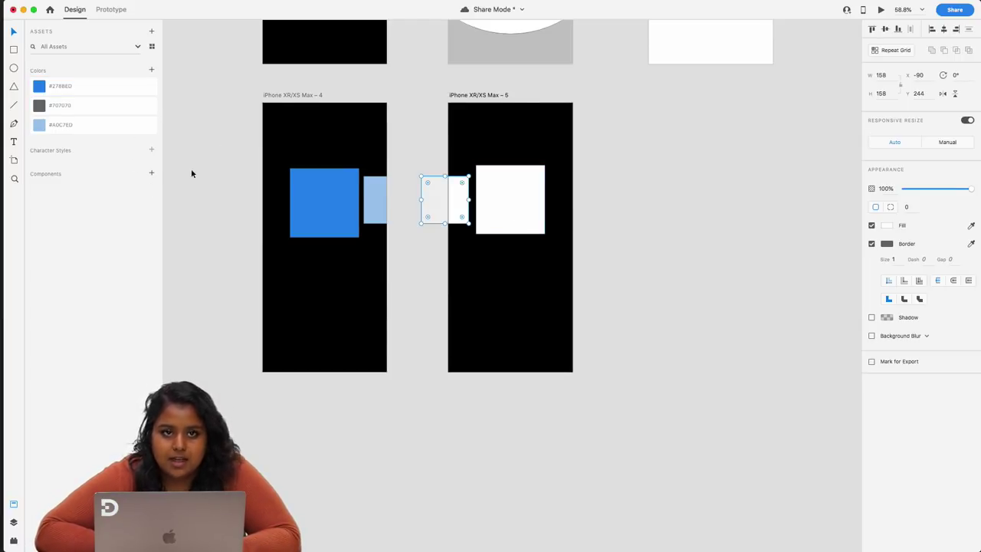
pyautogui.click(81, 128)
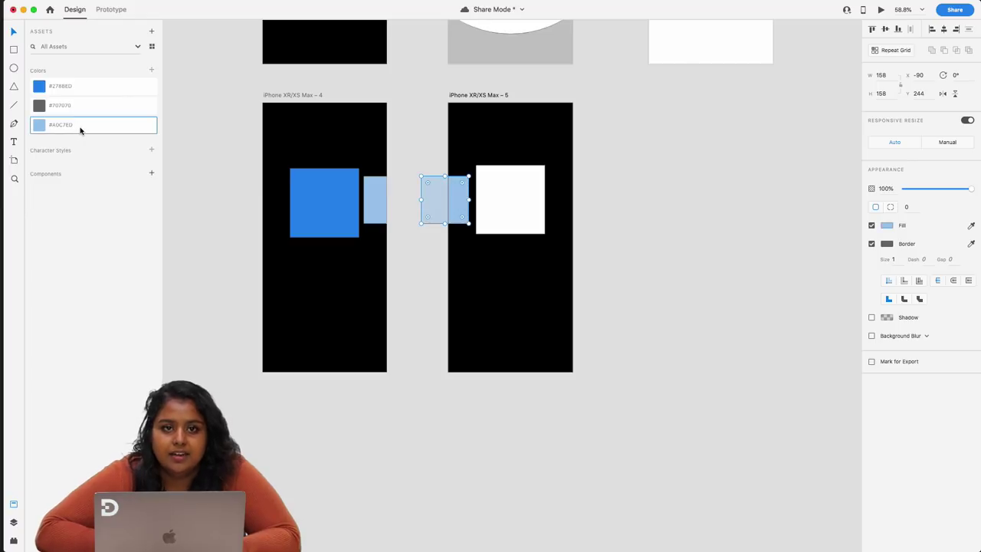
pyautogui.click(506, 195)
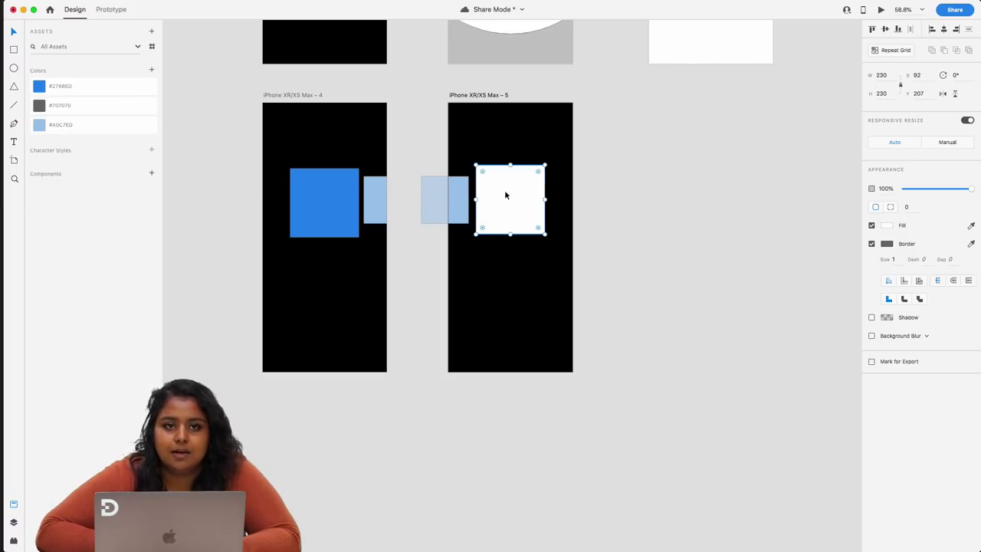
pyautogui.click(132, 87)
# - In Prototype mode, link artboard 4's carousel shape to artboard 5 with a Drag trigger
pyautogui.click(103, 9)
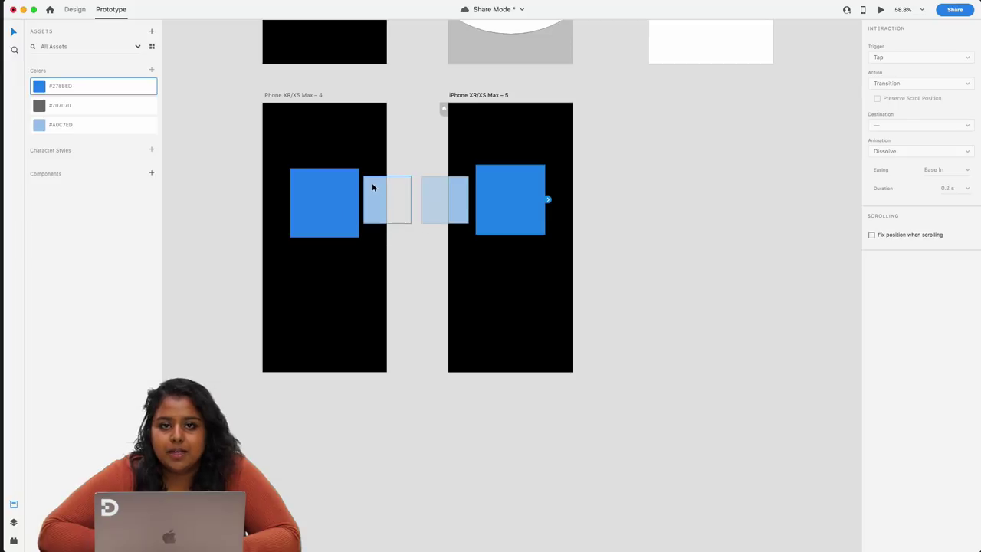
pyautogui.click(379, 140)
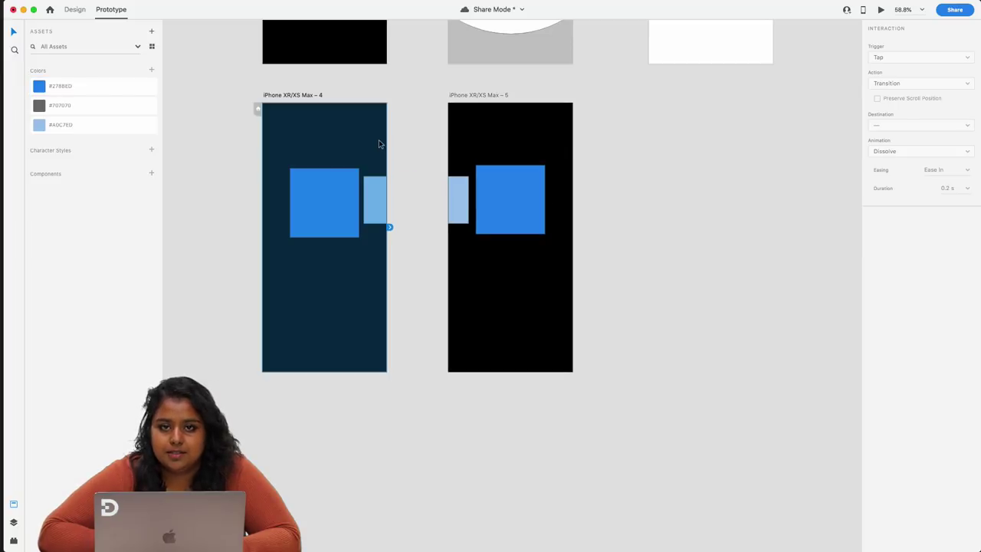
pyautogui.click(329, 212)
pyautogui.moveTo(359, 203); pyautogui.dragTo(460, 251)
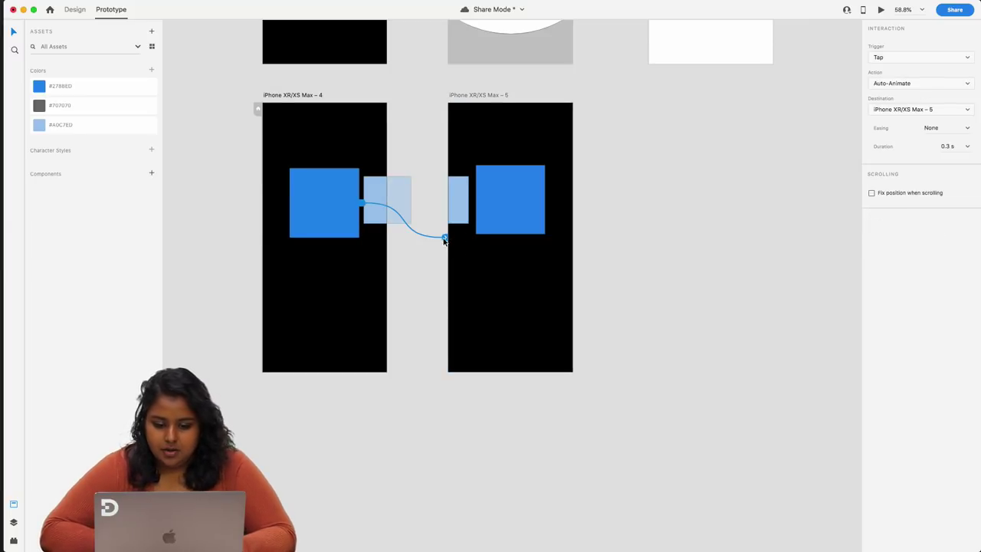
pyautogui.click(896, 57)
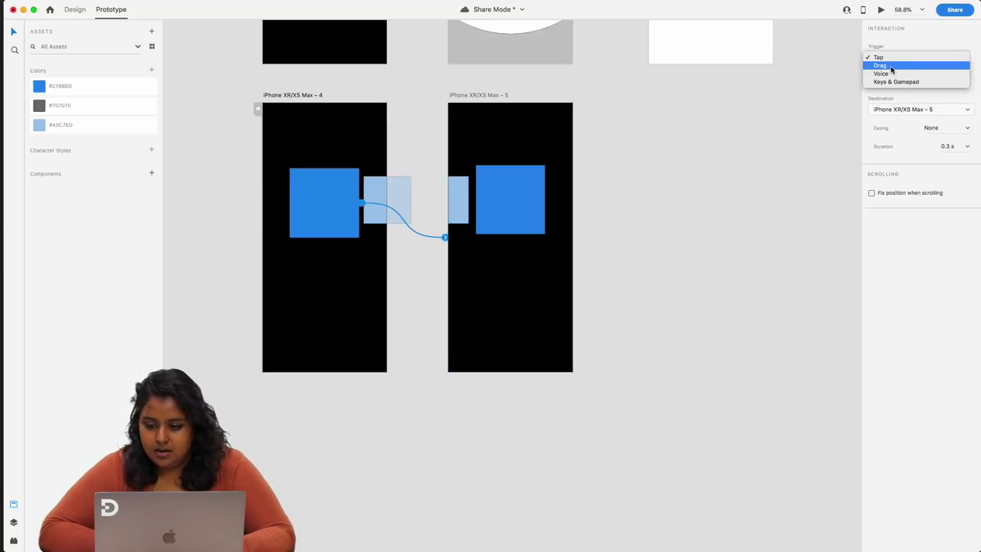
pyautogui.click(891, 67)
# - Link artboard 5's rectangles back to artboard 4 and review the interactions
pyautogui.click(463, 266)
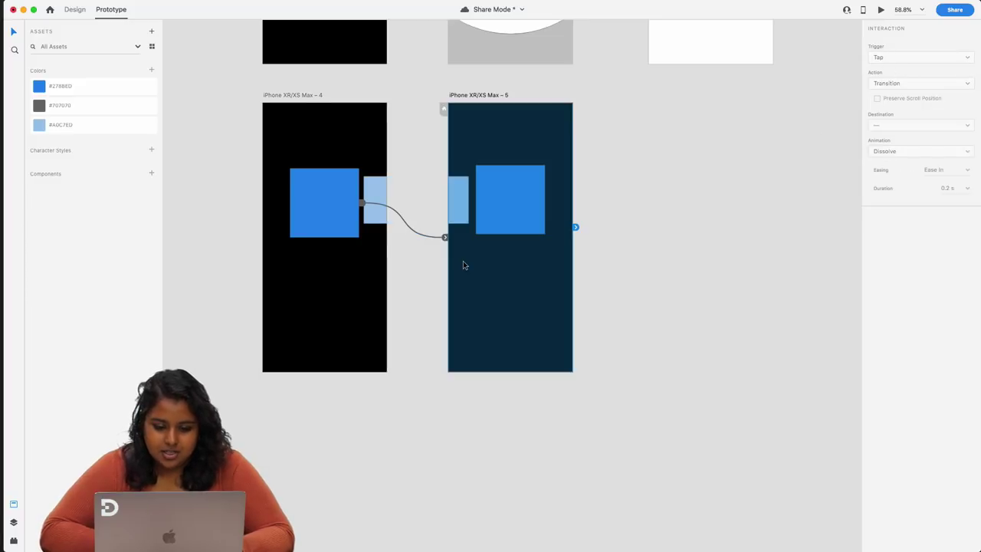
pyautogui.moveTo(577, 229); pyautogui.dragTo(362, 314)
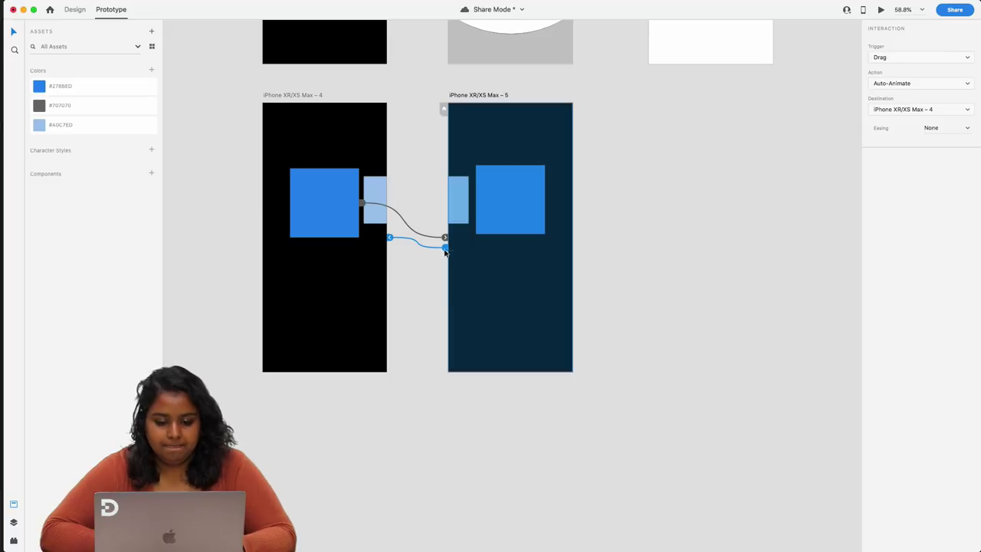
pyautogui.click(460, 191)
pyautogui.moveTo(469, 201); pyautogui.dragTo(389, 238)
pyautogui.click(511, 204)
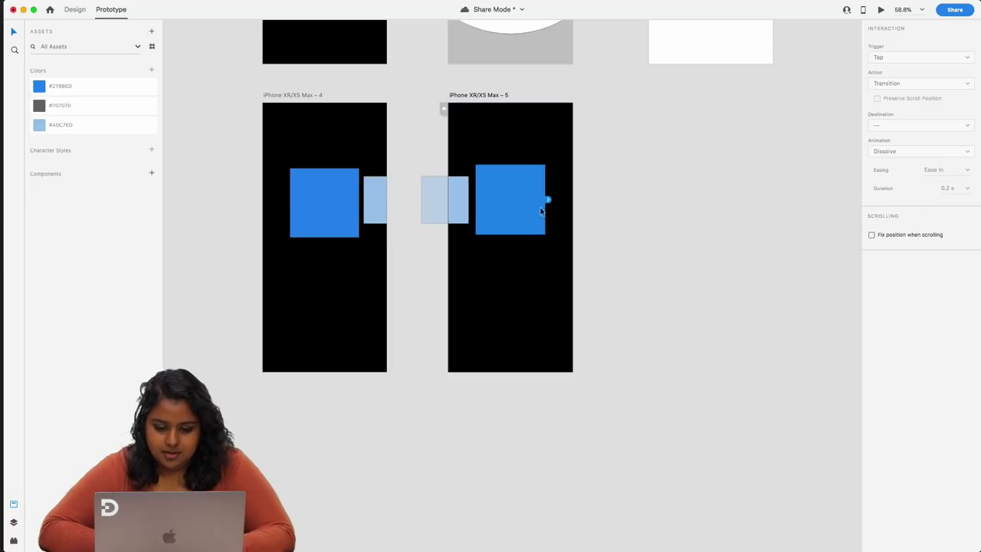
pyautogui.click(552, 203)
pyautogui.moveTo(552, 203); pyautogui.dragTo(330, 310)
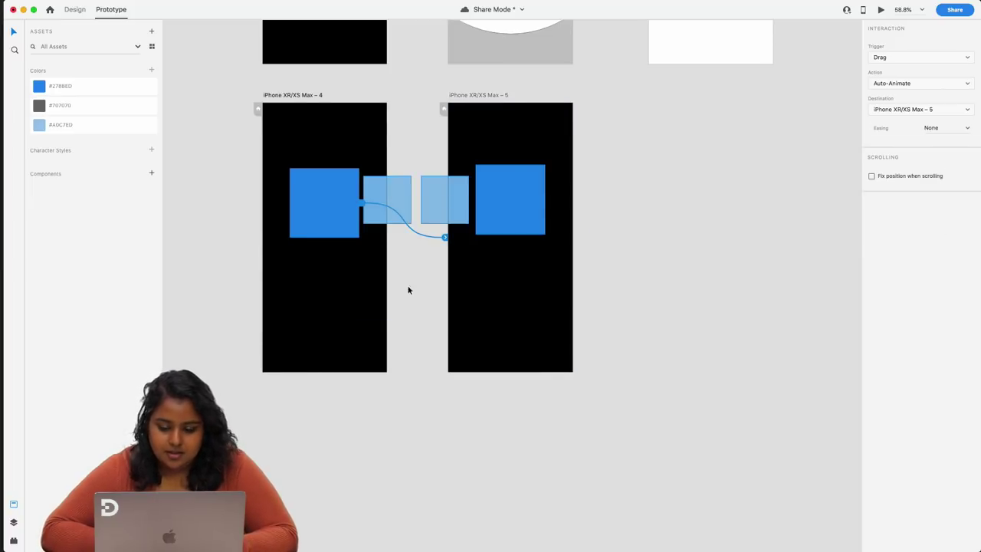
pyautogui.click(525, 182)
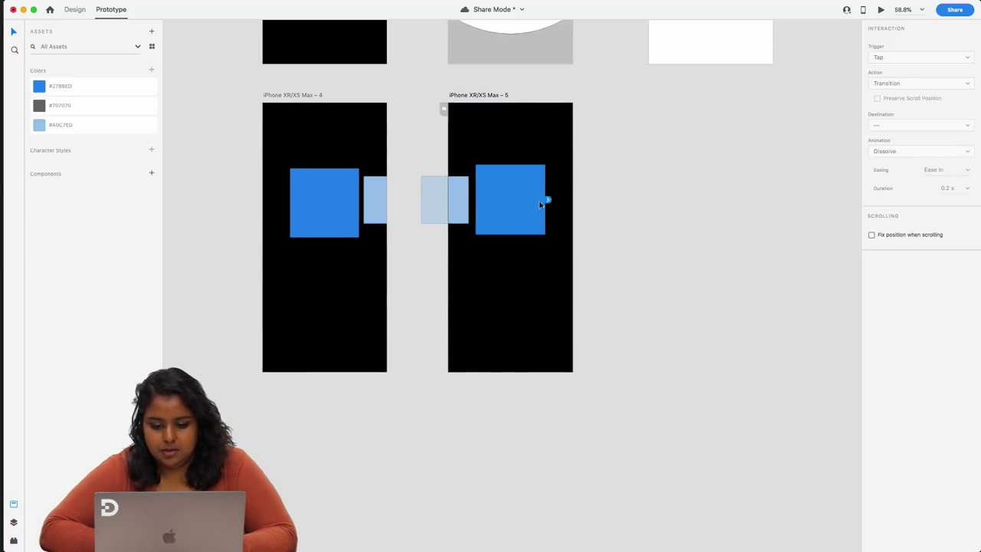
pyautogui.moveTo(548, 200); pyautogui.dragTo(346, 307)
pyautogui.click(438, 262)
pyautogui.click(317, 202)
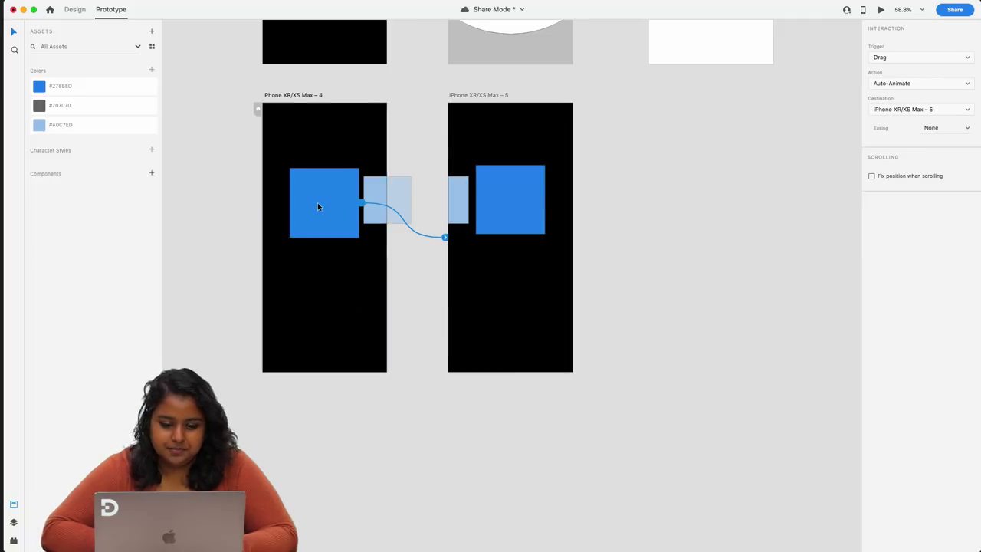
pyautogui.click(304, 96)
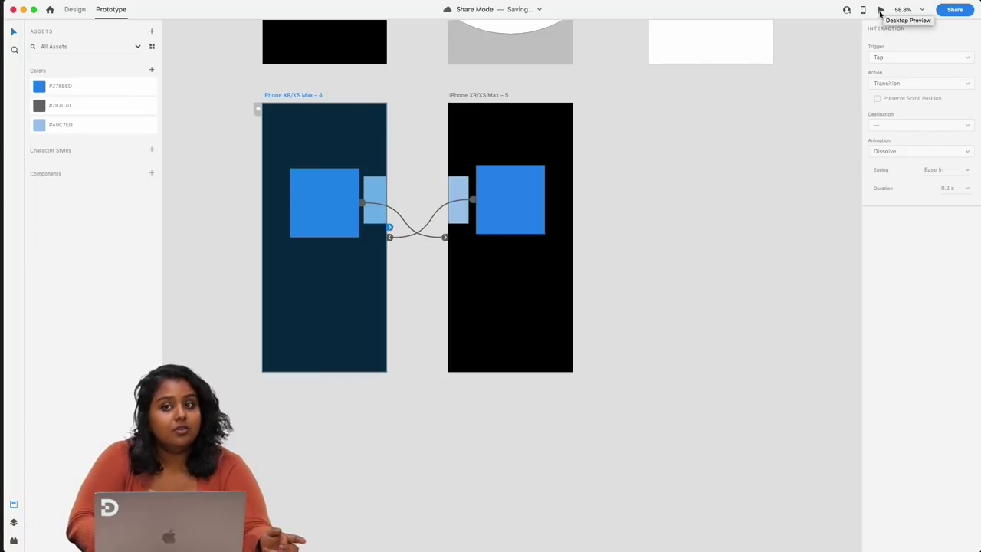
pyautogui.click(881, 10)
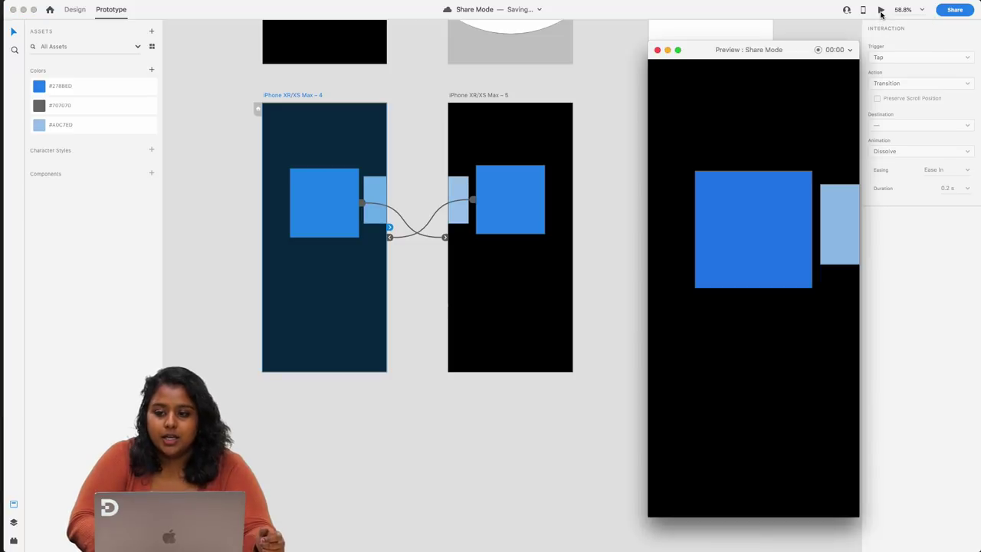
pyautogui.click(777, 228)
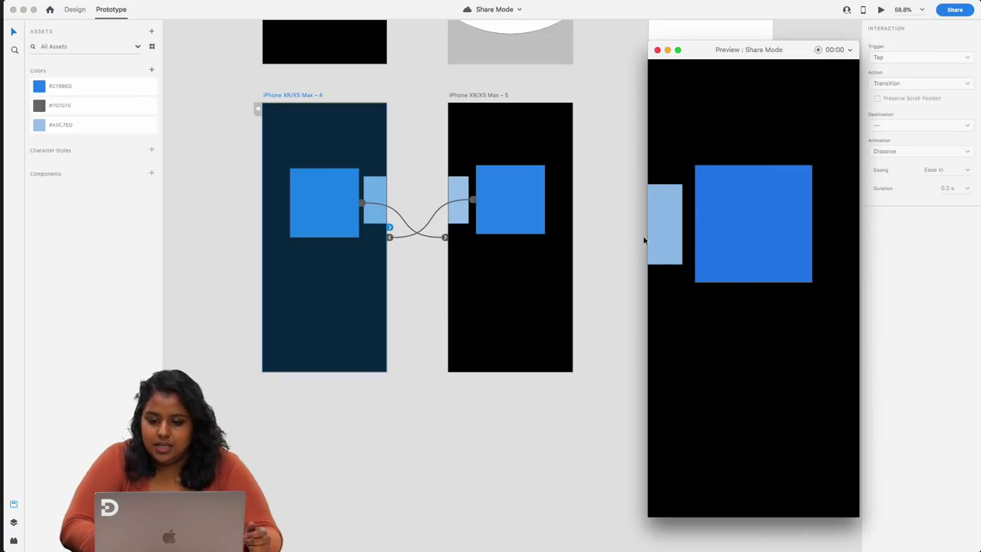
pyautogui.click(718, 228)
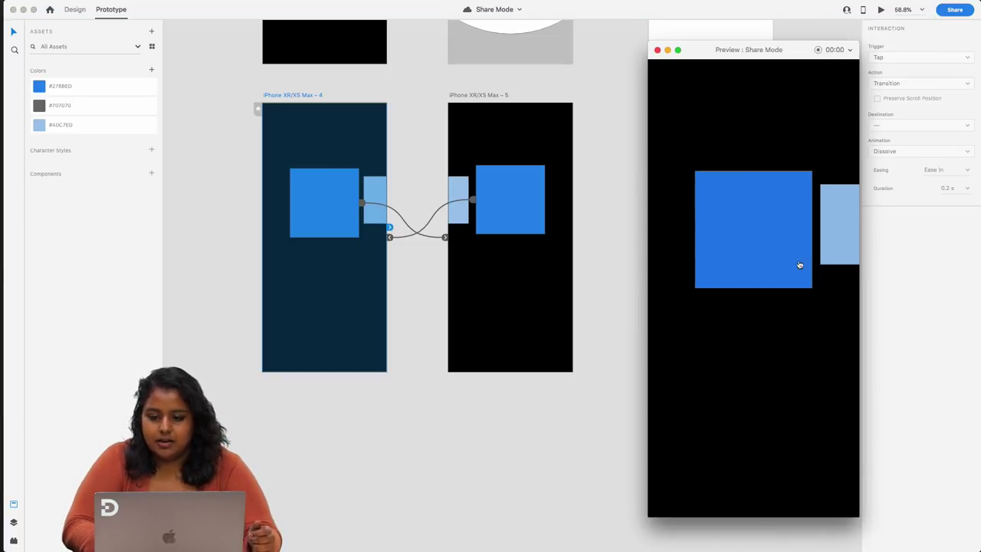
pyautogui.click(787, 256)
pyautogui.click(740, 233)
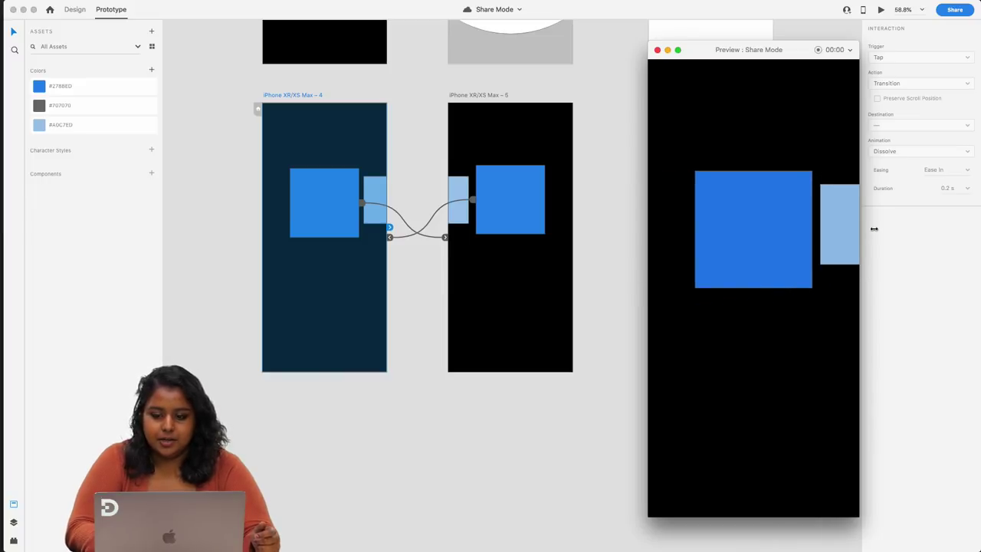
pyautogui.click(657, 50)
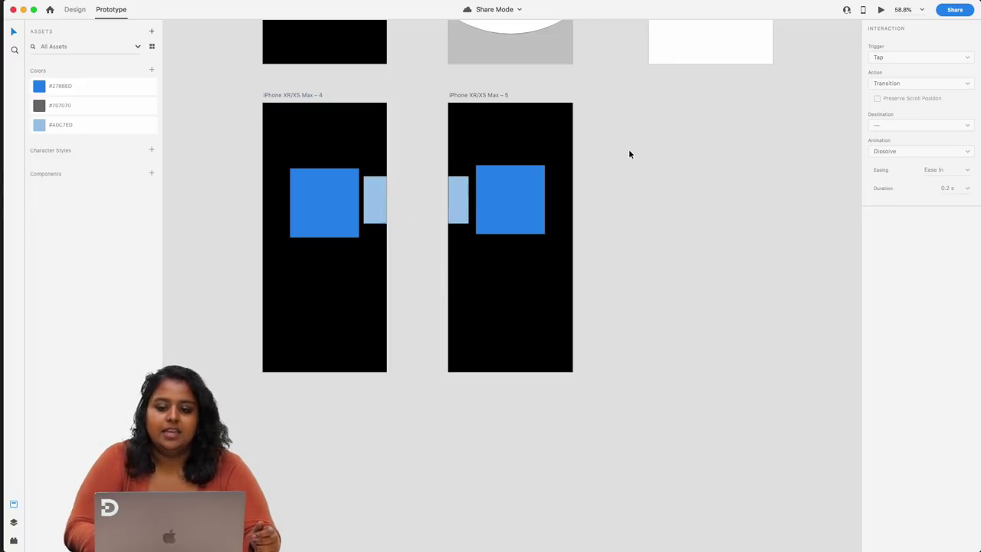
pyautogui.press('super+minus')
pyautogui.press('super+minus')
pyautogui.moveTo(701, 235); pyautogui.dragTo(367, 62)
# - Select artboards 4 and 5 and mark iPhone XR/XS Max – 4 as a home screen
pyautogui.click(603, 362)
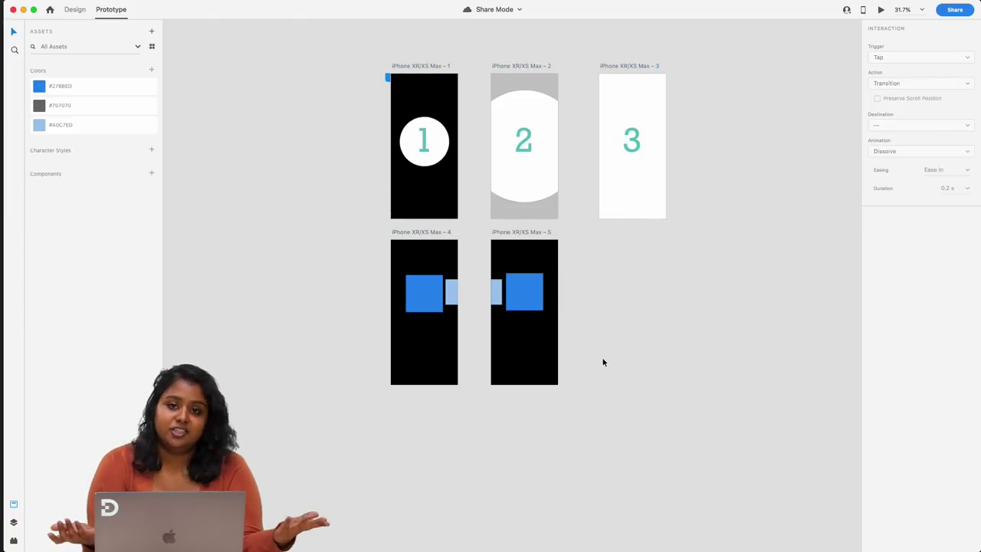
pyautogui.moveTo(574, 412); pyautogui.dragTo(363, 232)
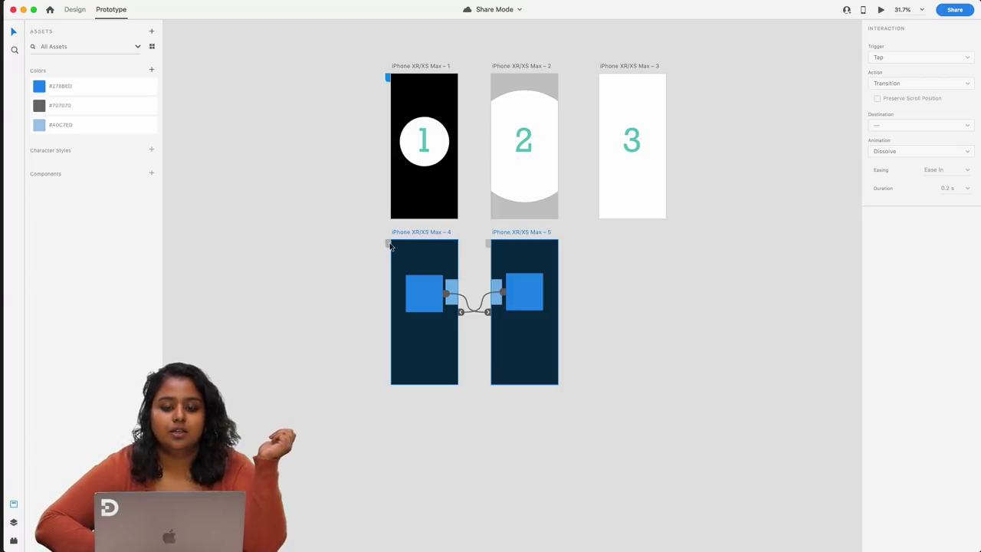
pyautogui.scroll(10, 390, 245)
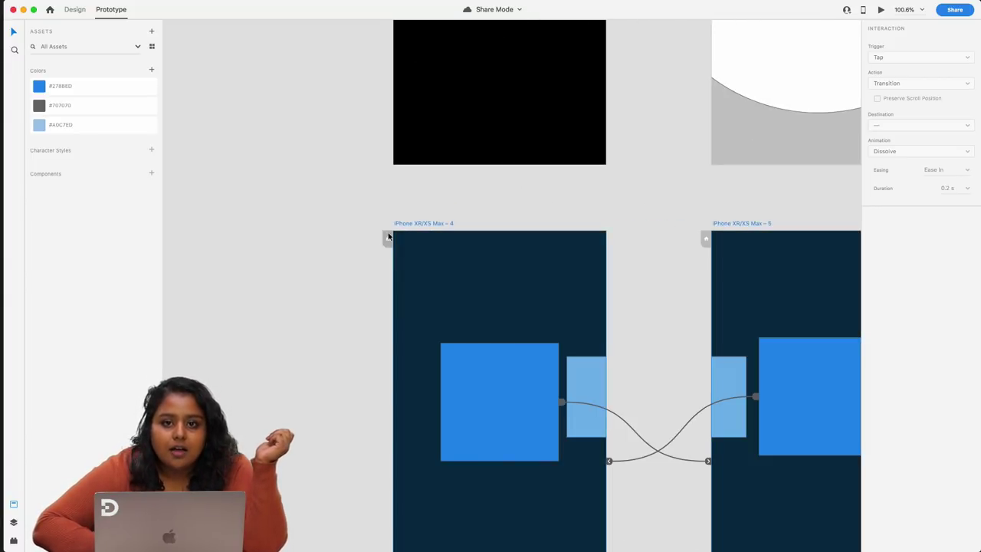
pyautogui.click(389, 242)
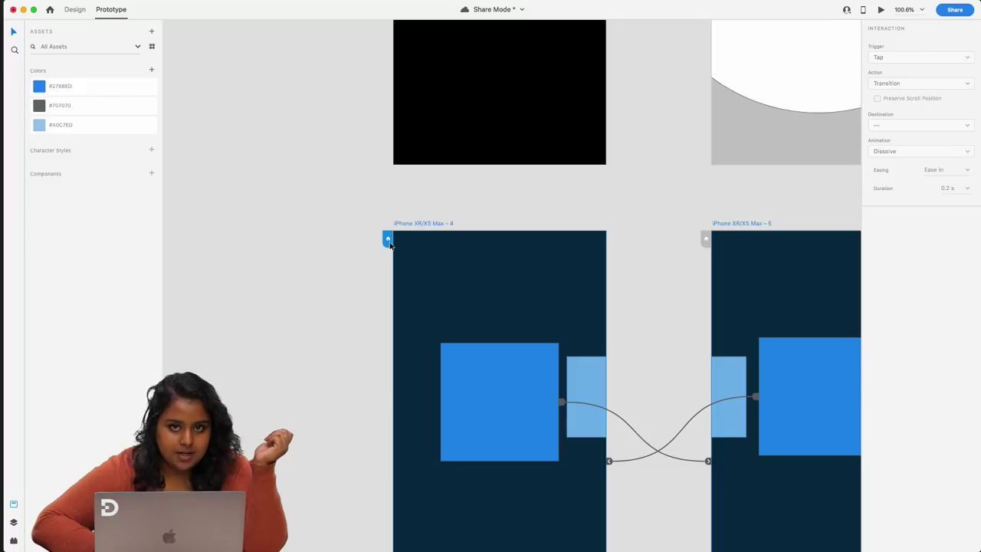
pyautogui.scroll(-5, 522, 364)
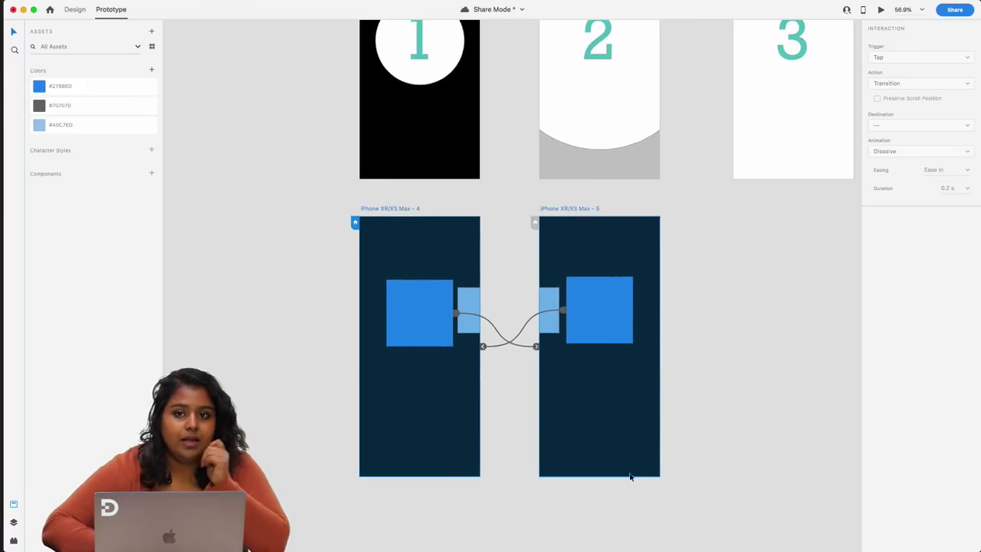
# - In Share for Review settings, turn on Require Password, enter a review password and verify it
pyautogui.click(951, 11)
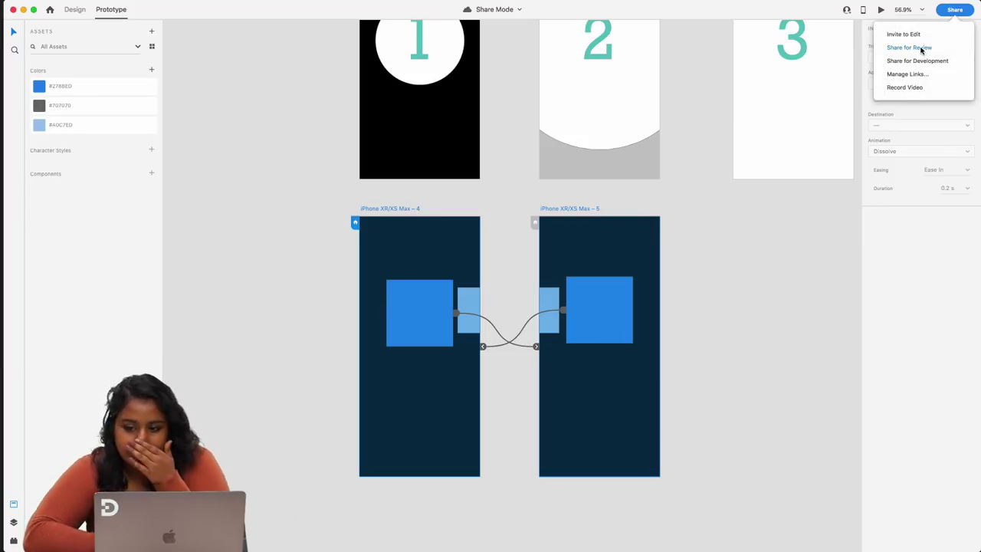
pyautogui.click(922, 49)
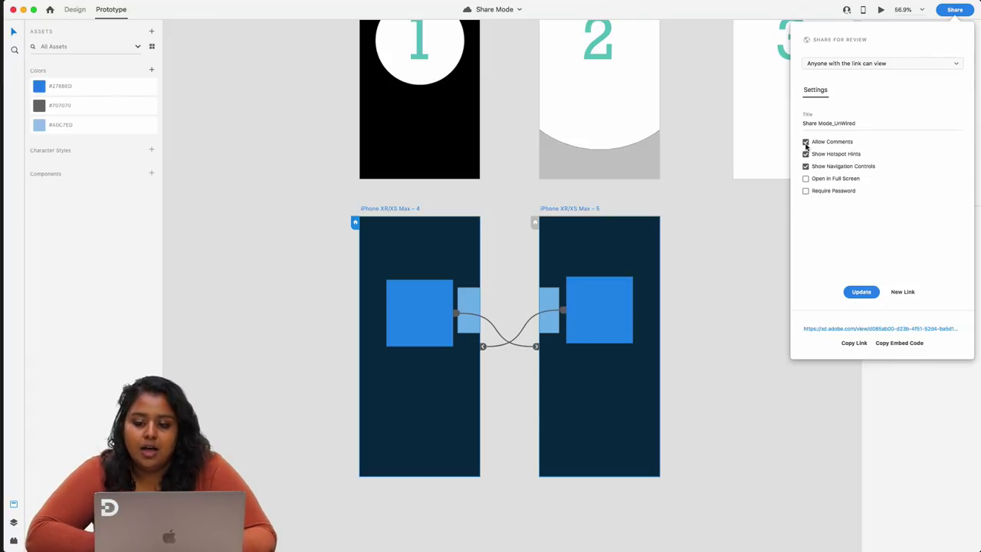
pyautogui.click(806, 190)
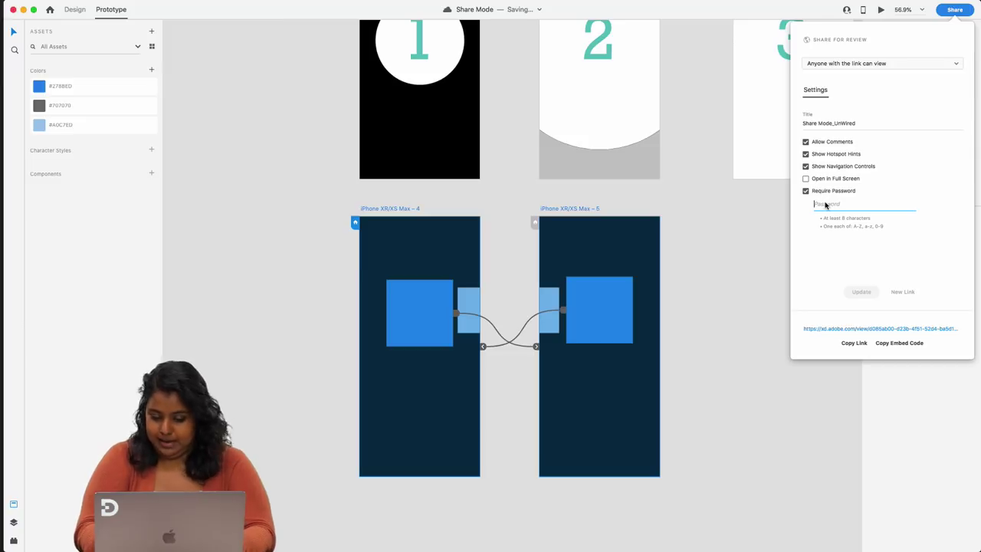
pyautogui.write('•••••')
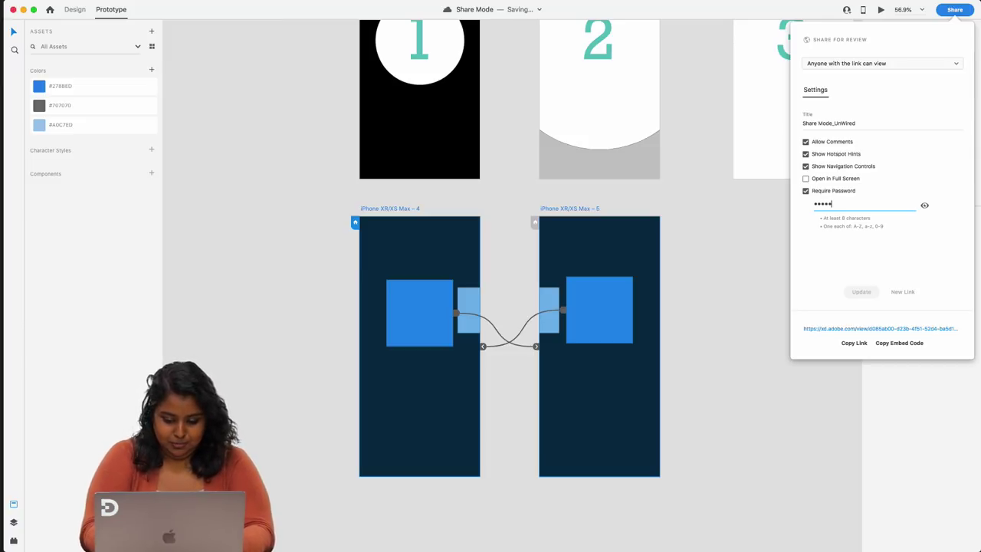
pyautogui.write('XD')
pyautogui.click(925, 205)
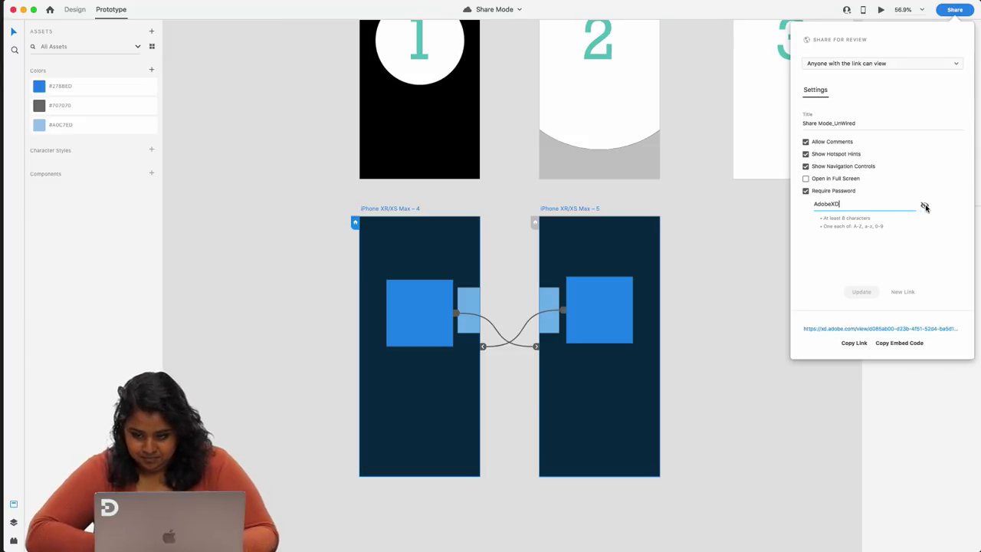
pyautogui.click(925, 206)
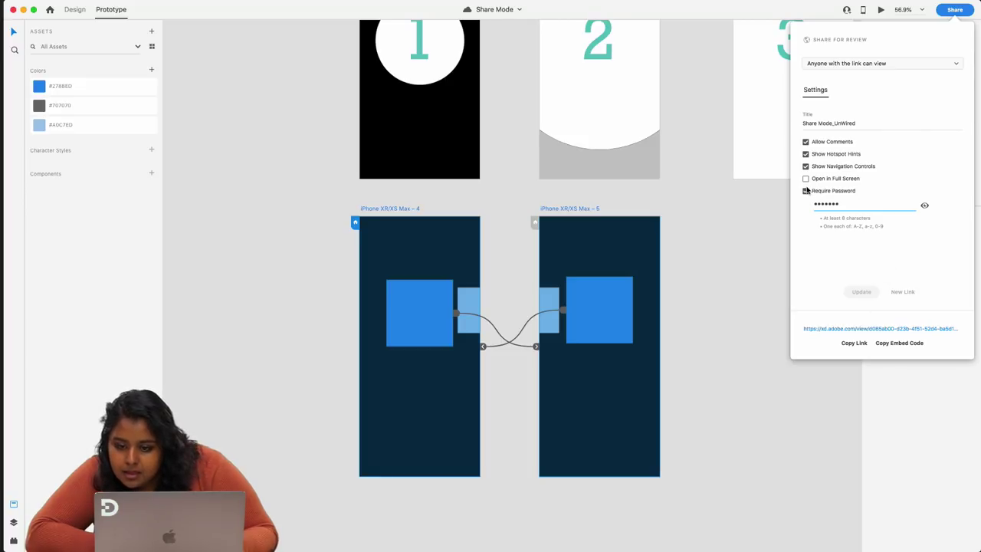
# - Set review link access to Anyone with the link and turn off Require Password
pyautogui.click(855, 65)
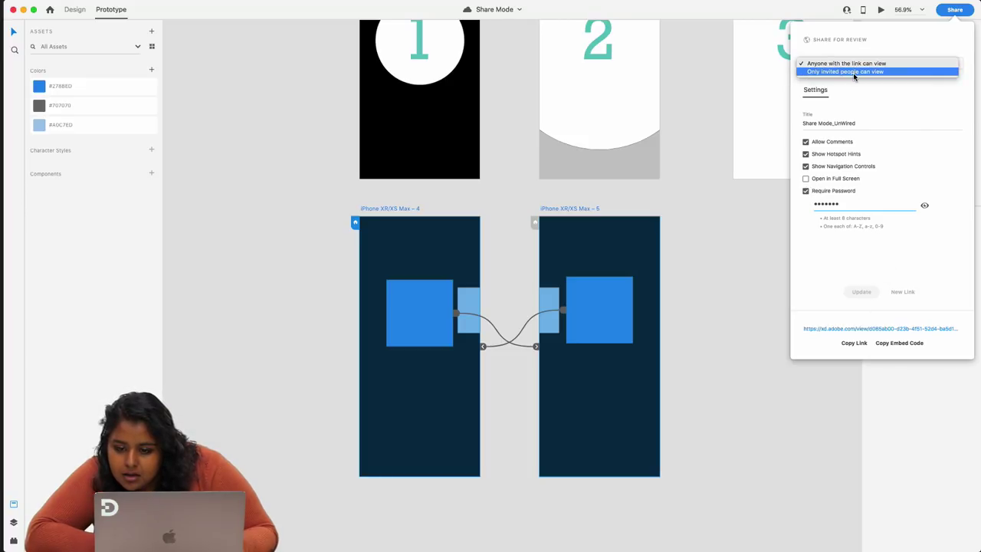
pyautogui.click(853, 72)
pyautogui.click(860, 66)
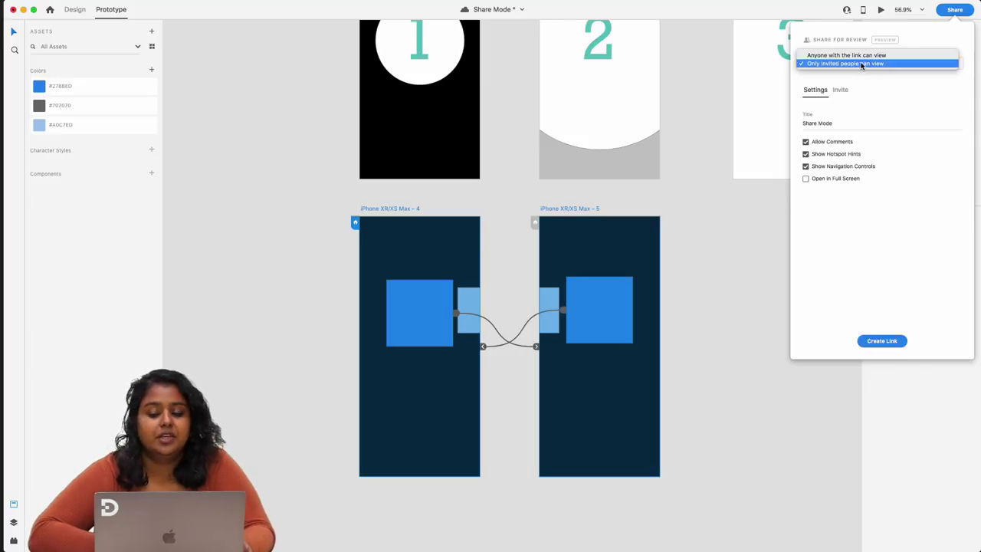
pyautogui.click(841, 65)
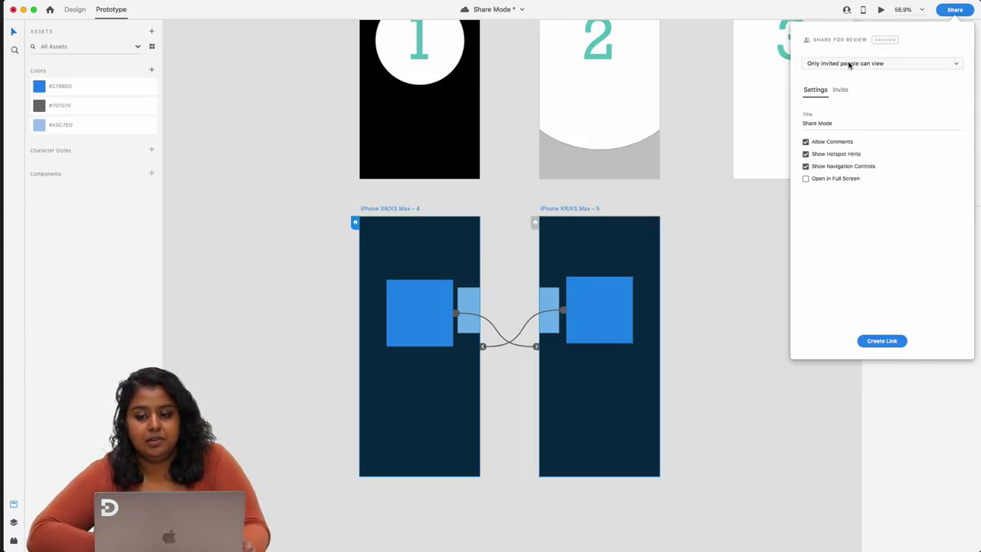
pyautogui.click(850, 64)
pyautogui.click(841, 88)
pyautogui.click(841, 90)
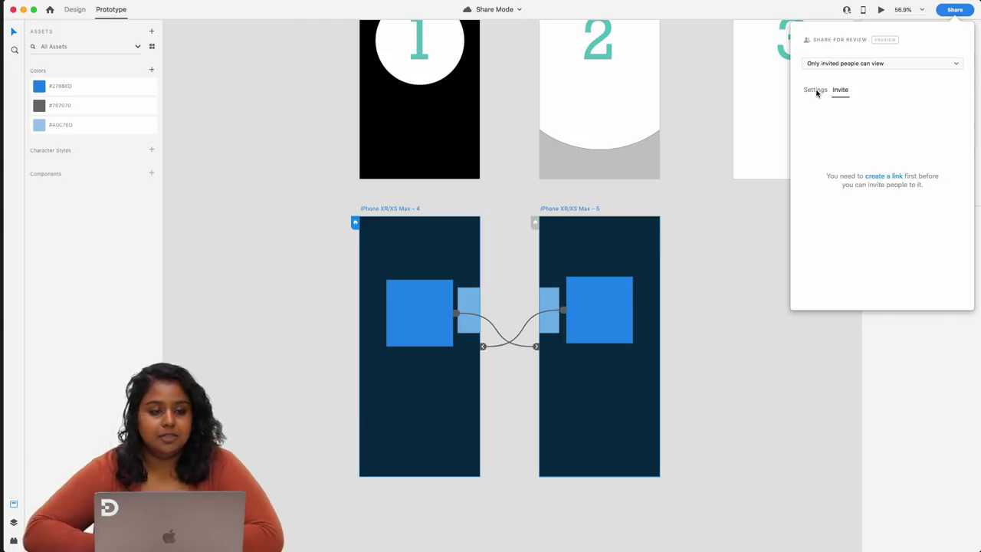
pyautogui.click(818, 91)
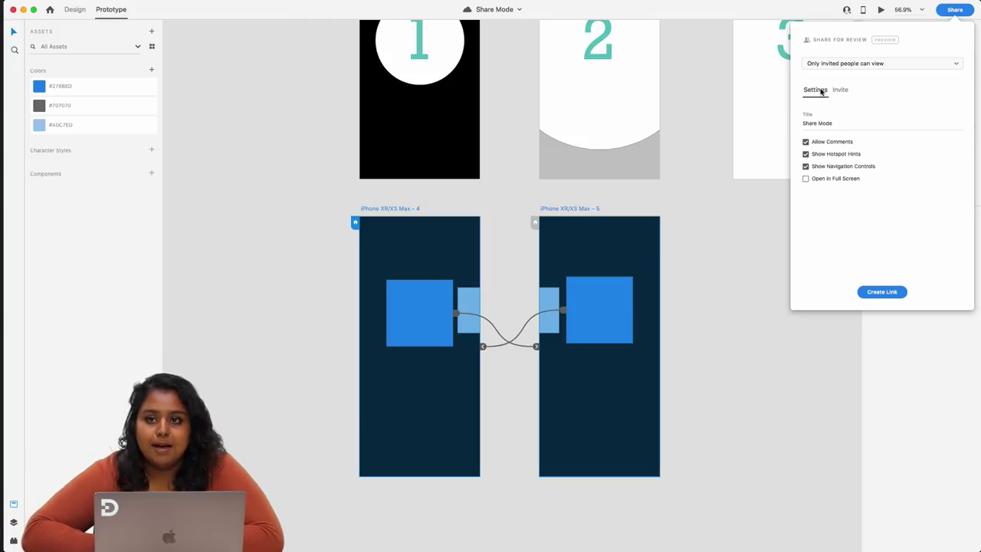
pyautogui.click(873, 64)
pyautogui.click(873, 55)
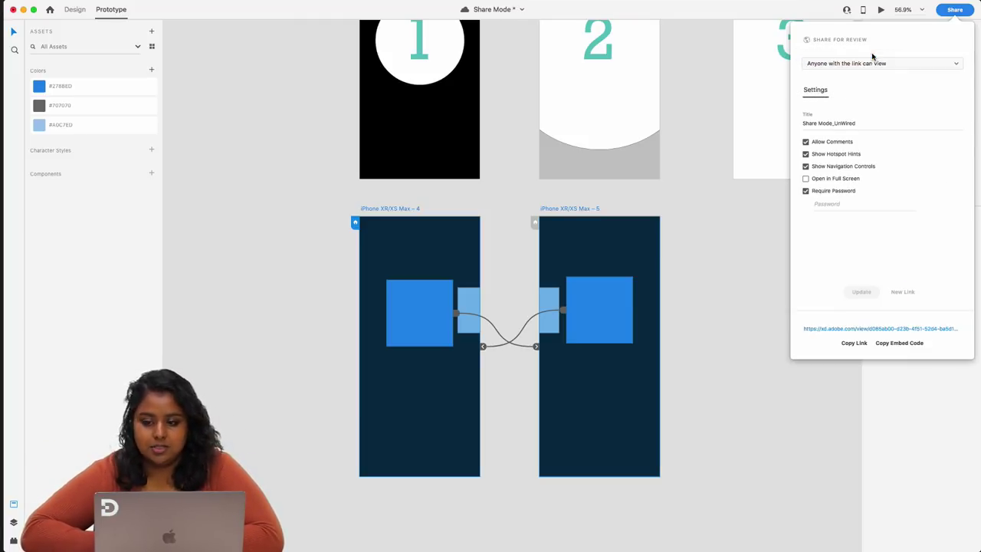
pyautogui.click(807, 192)
pyautogui.click(722, 274)
# - Select artboards 4 and 5, generate a new review link, and open it in the browser
pyautogui.click(364, 214)
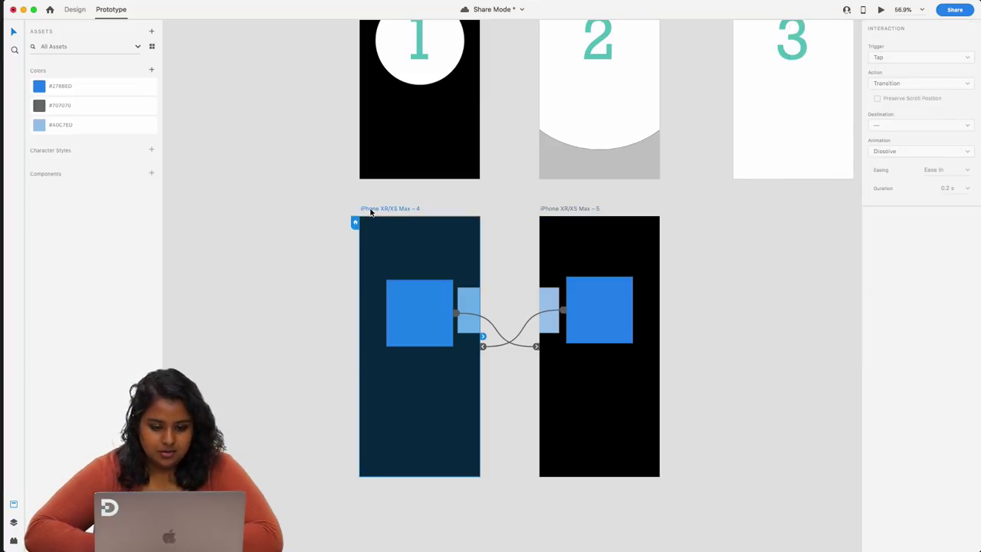
pyautogui.keyDown('shift'); pyautogui.click(559, 210); pyautogui.keyUp('shift')
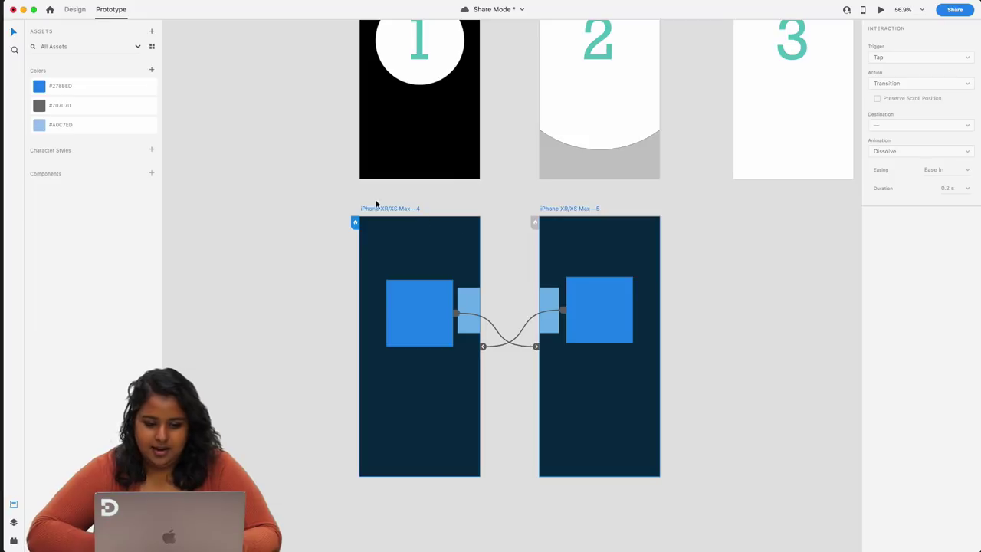
pyautogui.moveTo(331, 207); pyautogui.dragTo(701, 455)
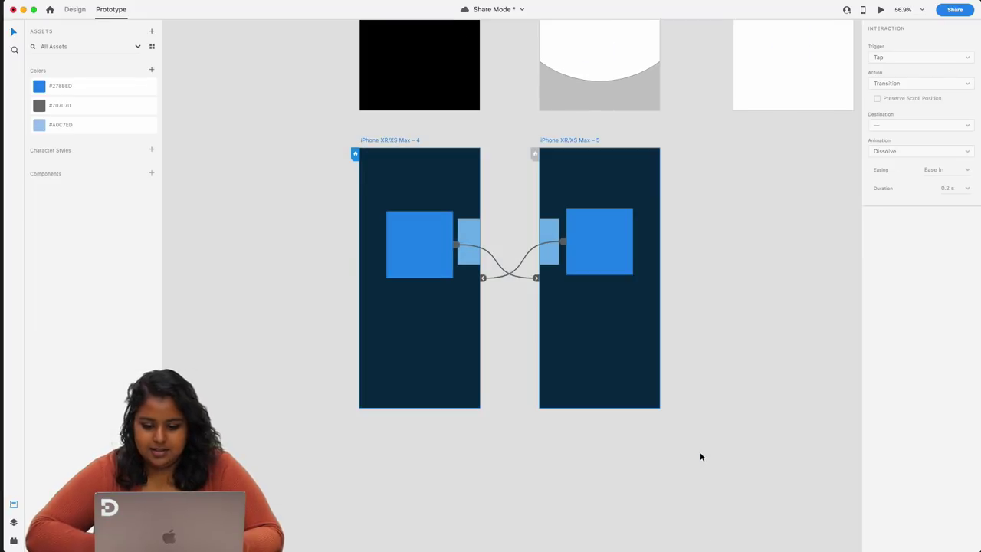
pyautogui.click(954, 9)
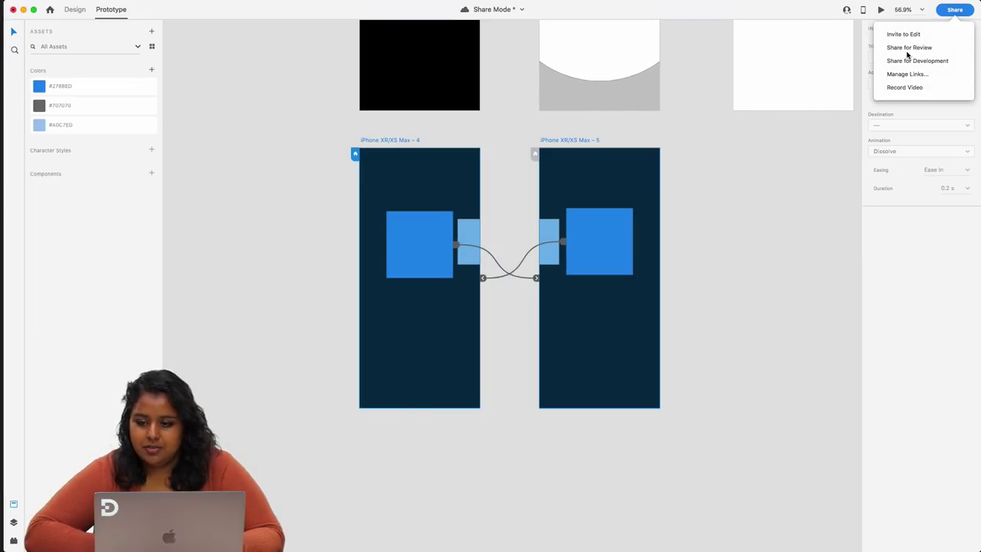
pyautogui.click(909, 47)
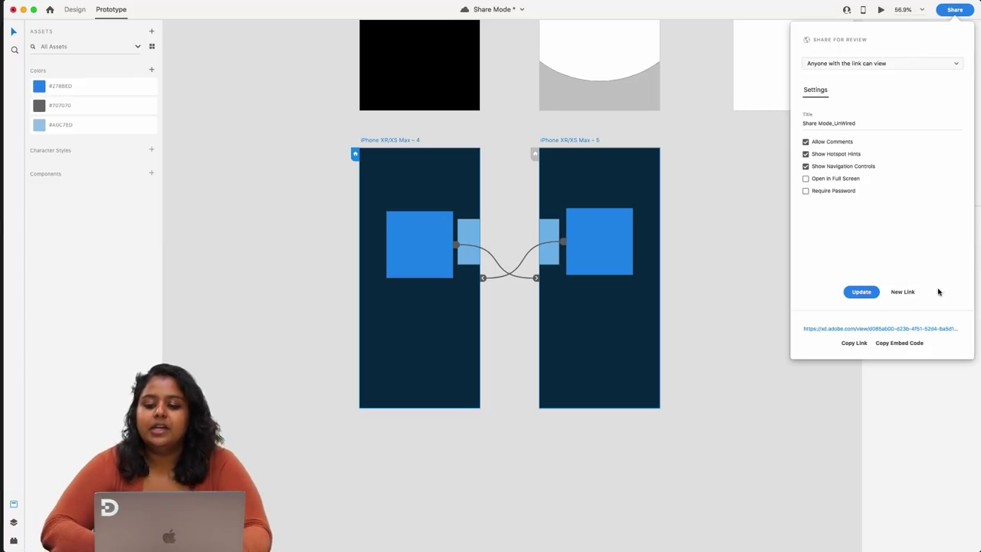
pyautogui.click(906, 294)
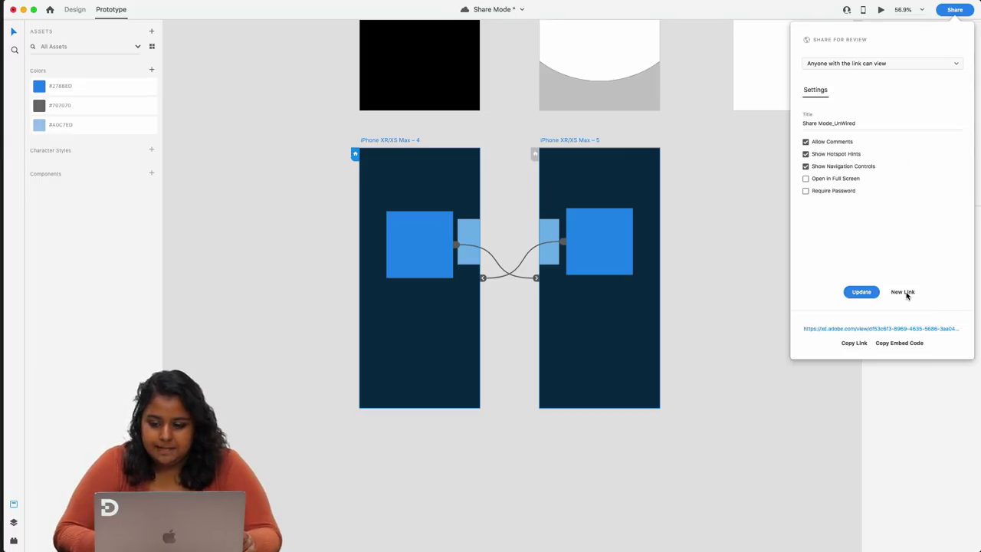
pyautogui.click(861, 330)
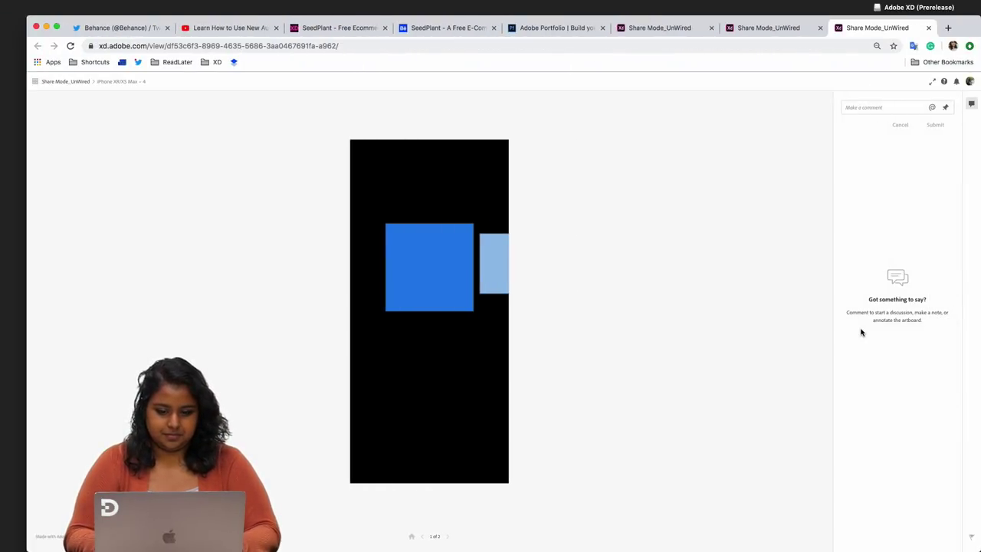
# - Slide the browser carousel between artboards 4 and 5 several times, then return to XD
pyautogui.click(421, 271)
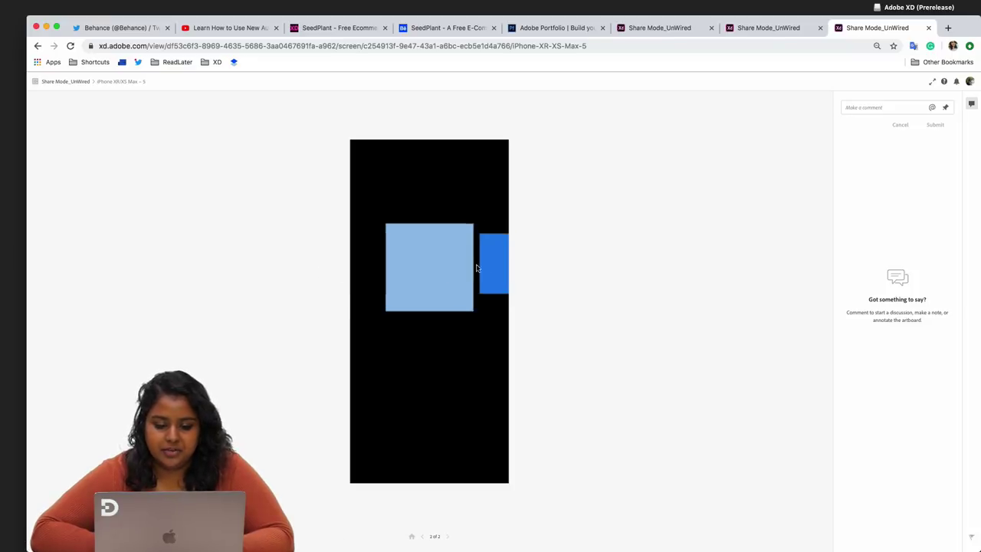
pyautogui.click(486, 270)
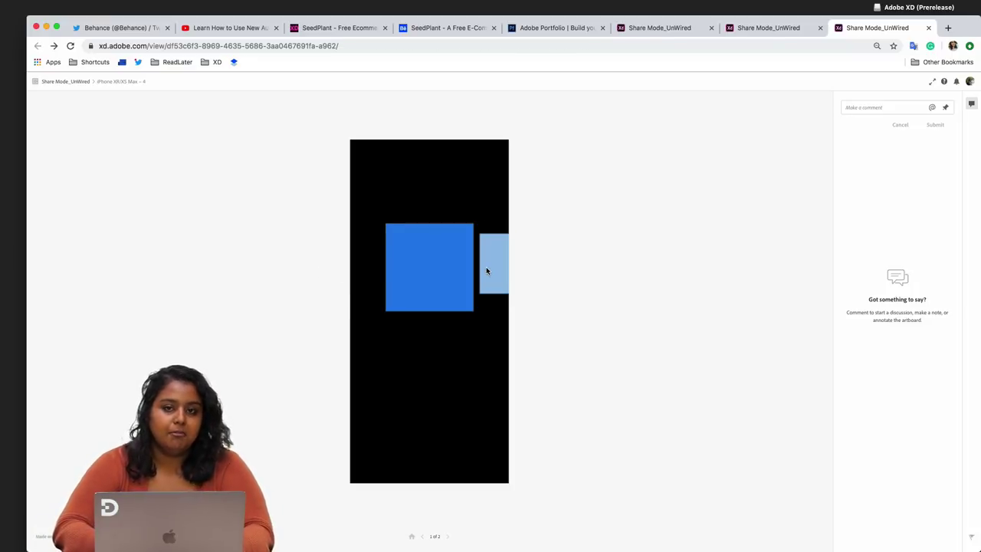
pyautogui.click(450, 284)
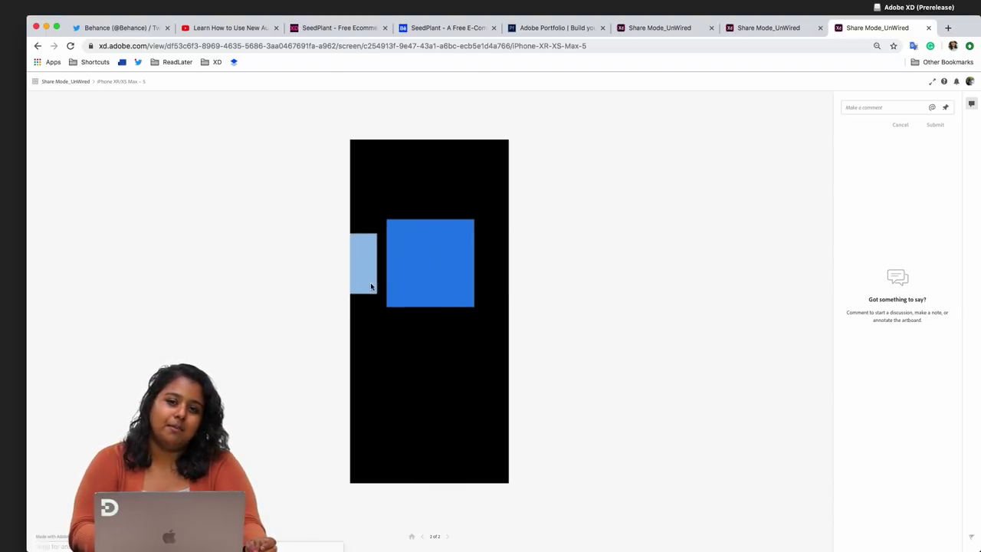
pyautogui.click(441, 288)
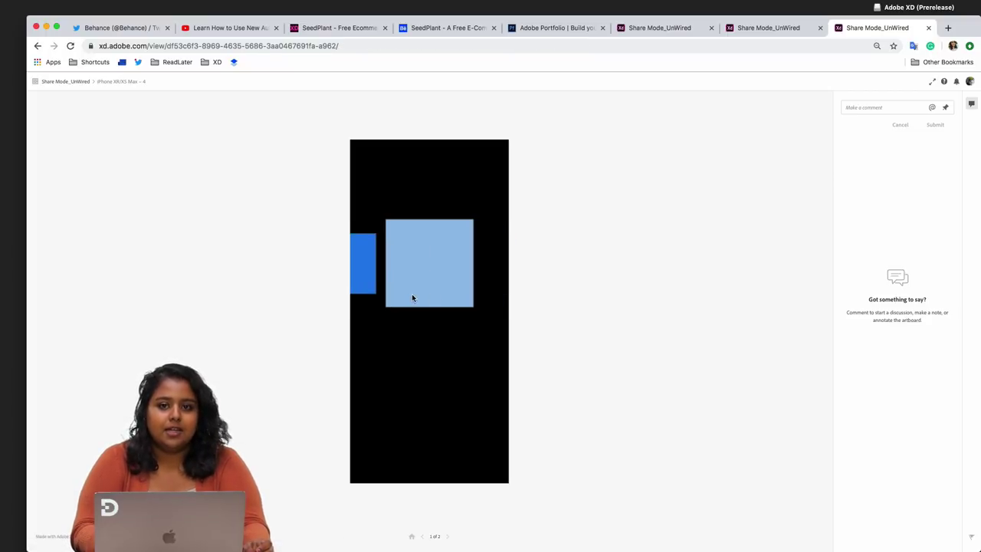
pyautogui.click(412, 296)
pyautogui.click(460, 270)
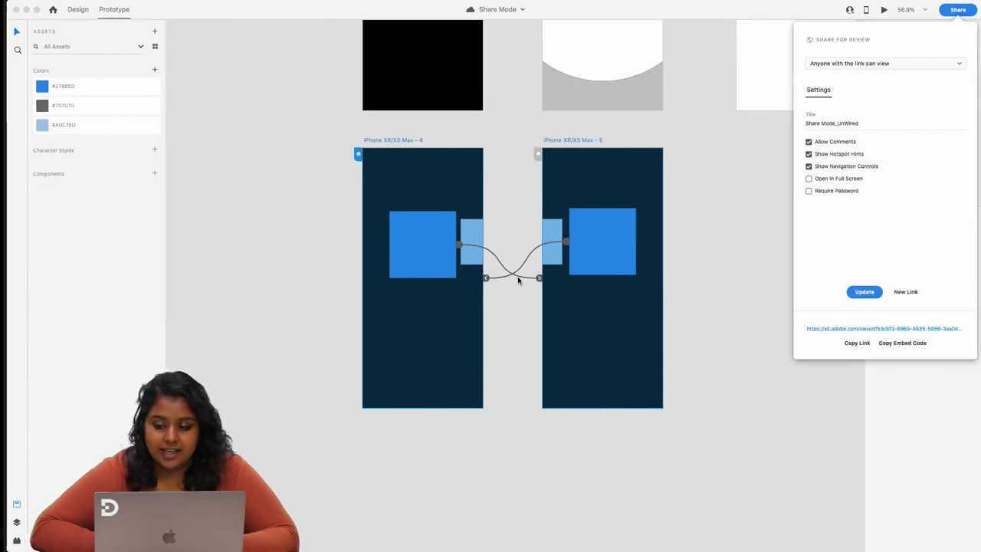
pyautogui.press('super+0')
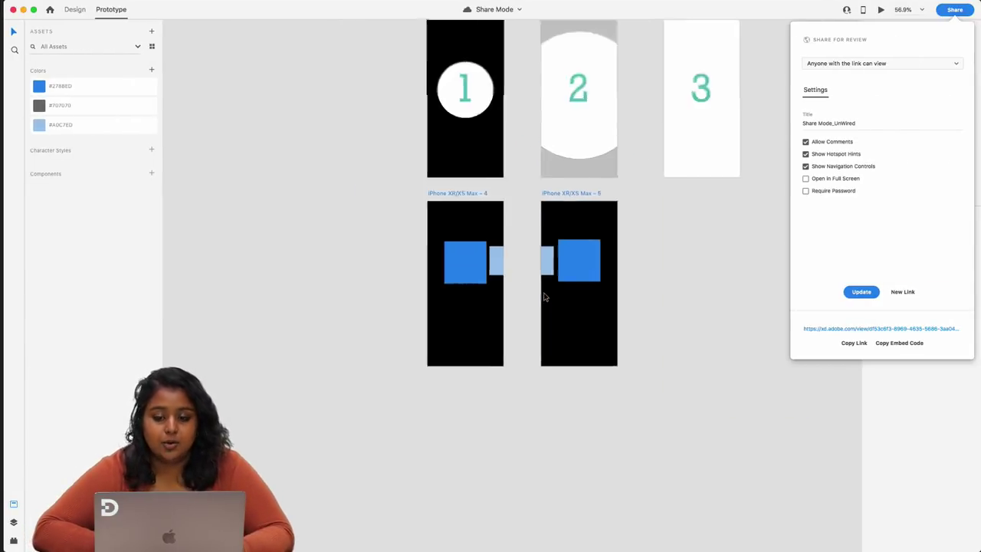
# - Close Share for Review, select all five artboards, view the sharing options, then deselect
pyautogui.click(653, 246)
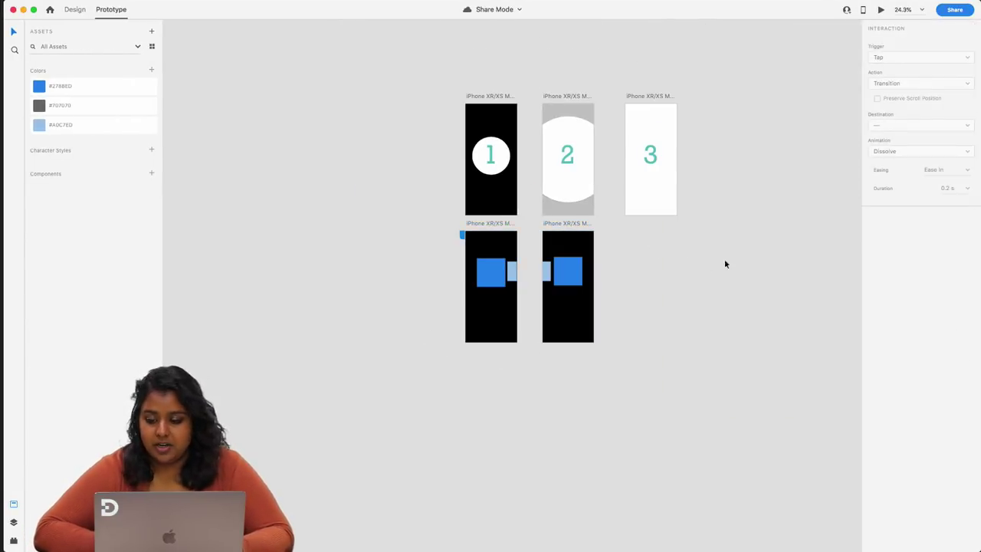
pyautogui.moveTo(718, 364); pyautogui.dragTo(368, 71)
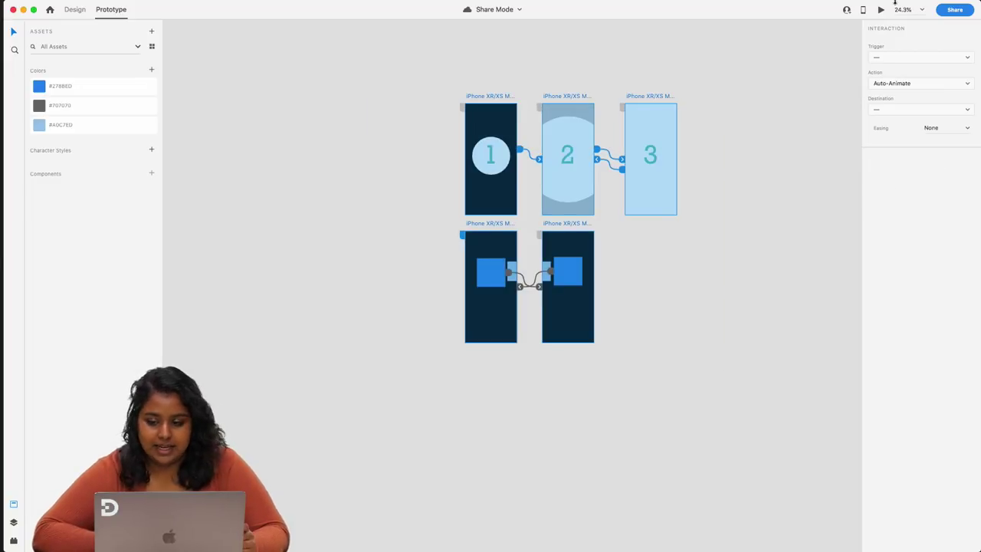
pyautogui.click(963, 14)
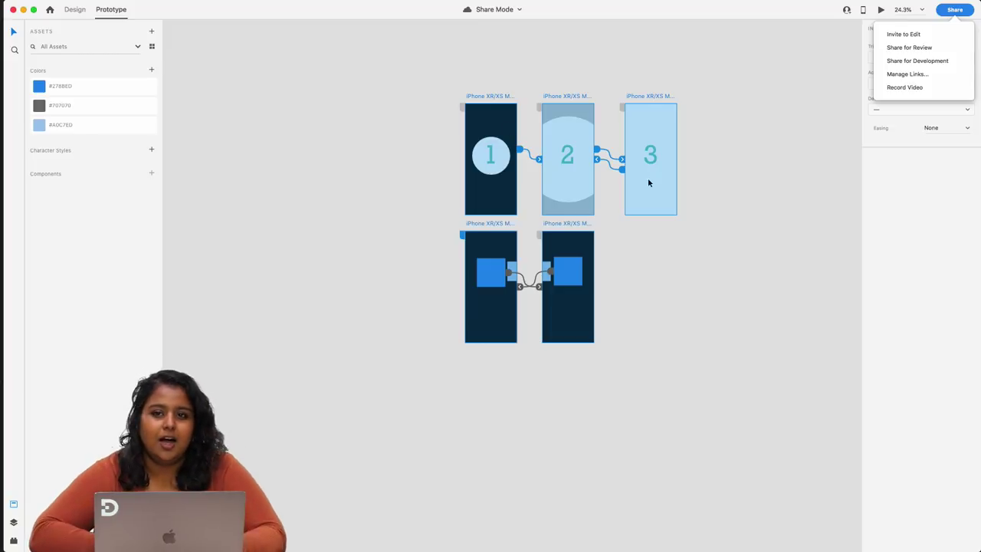
pyautogui.click(700, 219)
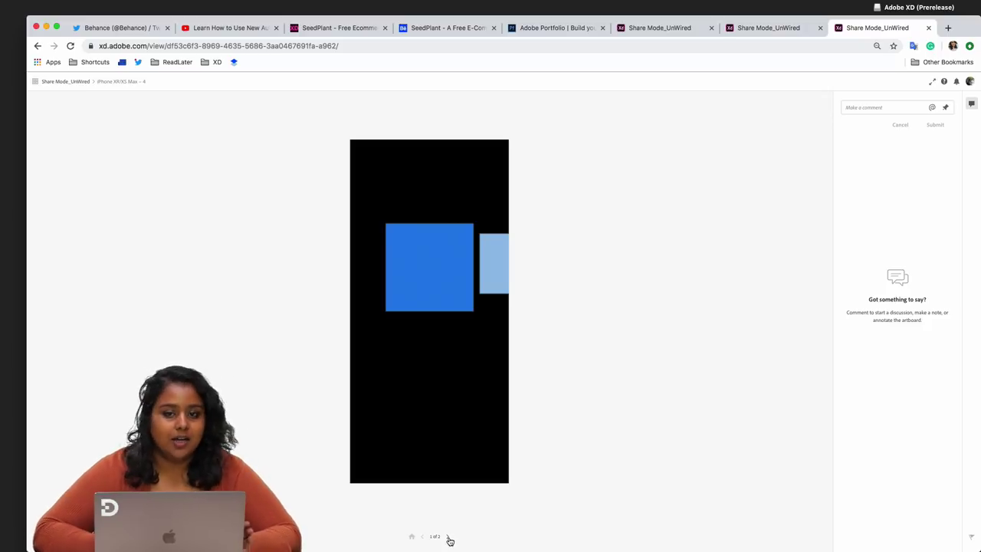
# - Move the web review to iPhone XR/XS Max – 5 (screen 2 of 2) and open the comment field
pyautogui.click(449, 540)
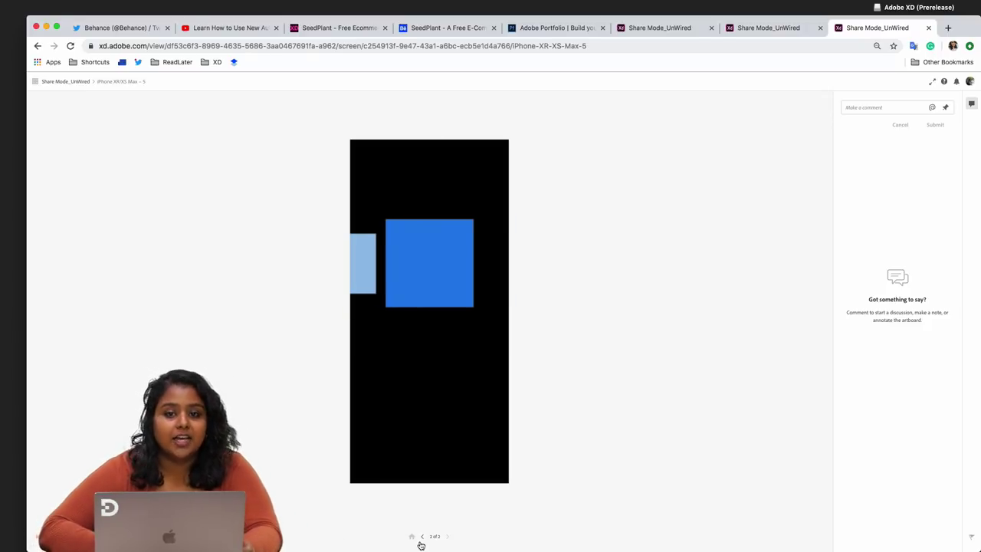
pyautogui.click(422, 538)
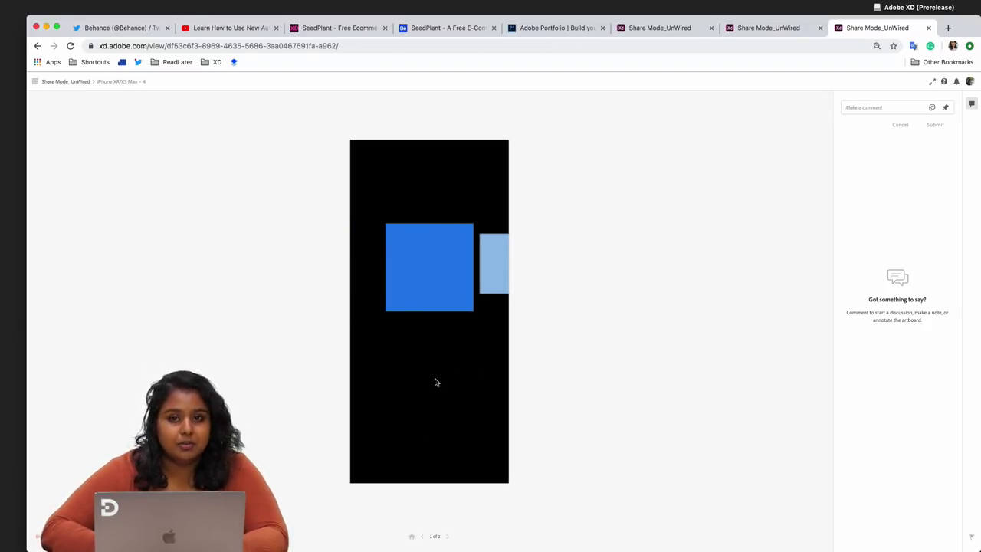
pyautogui.click(451, 539)
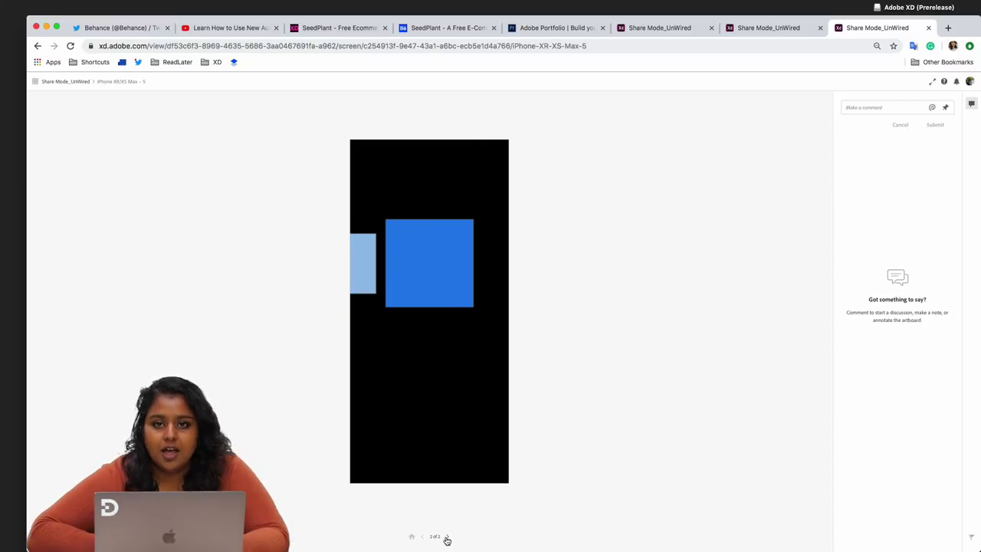
pyautogui.click(885, 108)
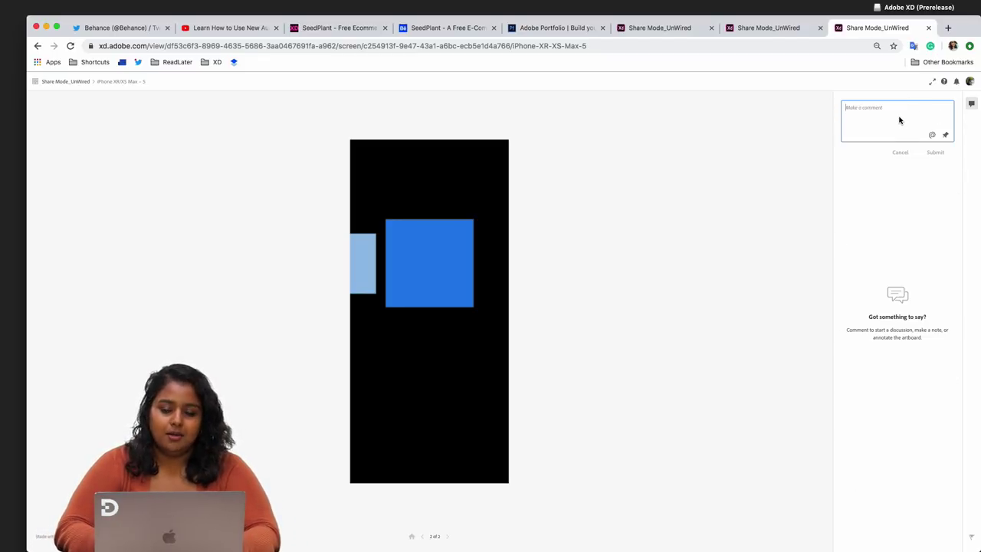
# - Pin the comment 'Make this less blue!' onto screen 2's blue square and post it
pyautogui.click(947, 135)
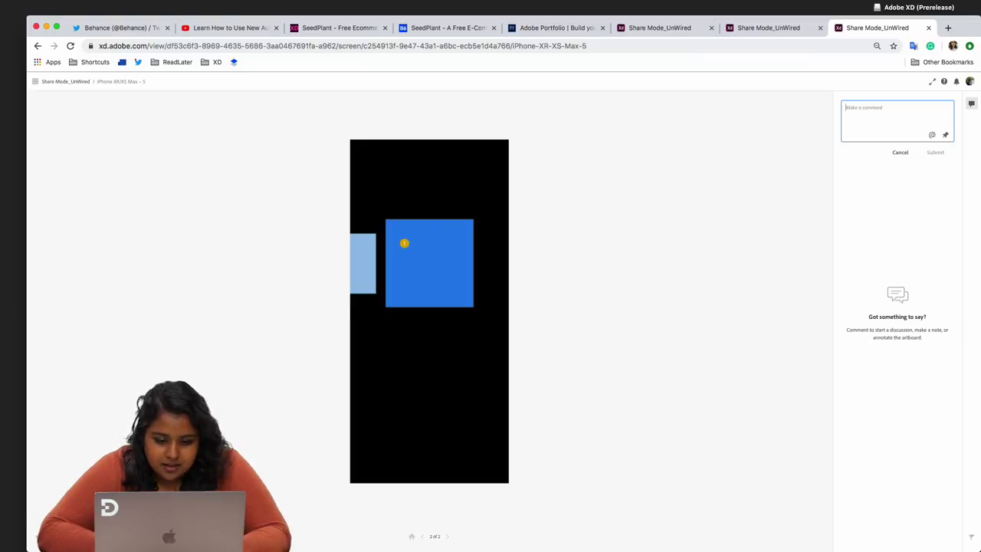
pyautogui.click(404, 243)
pyautogui.write('Ty')
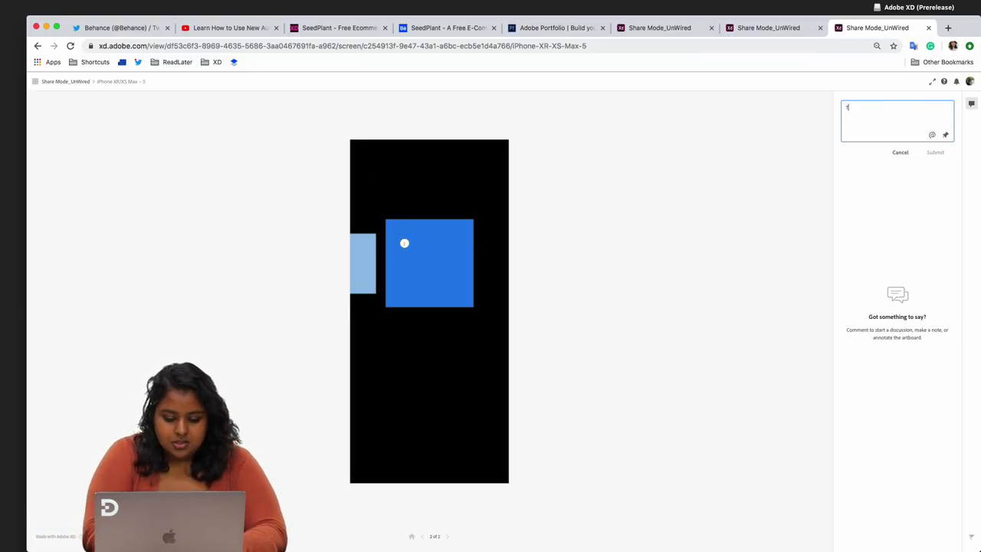
pyautogui.press('BackSpace')
pyautogui.write('Make this less blue')
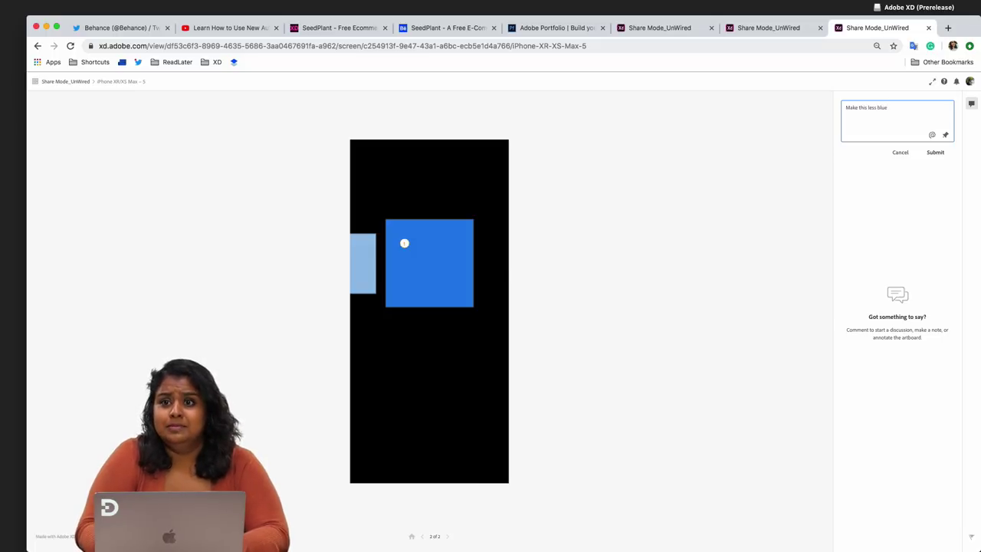
pyautogui.scroll(5, 907, 129)
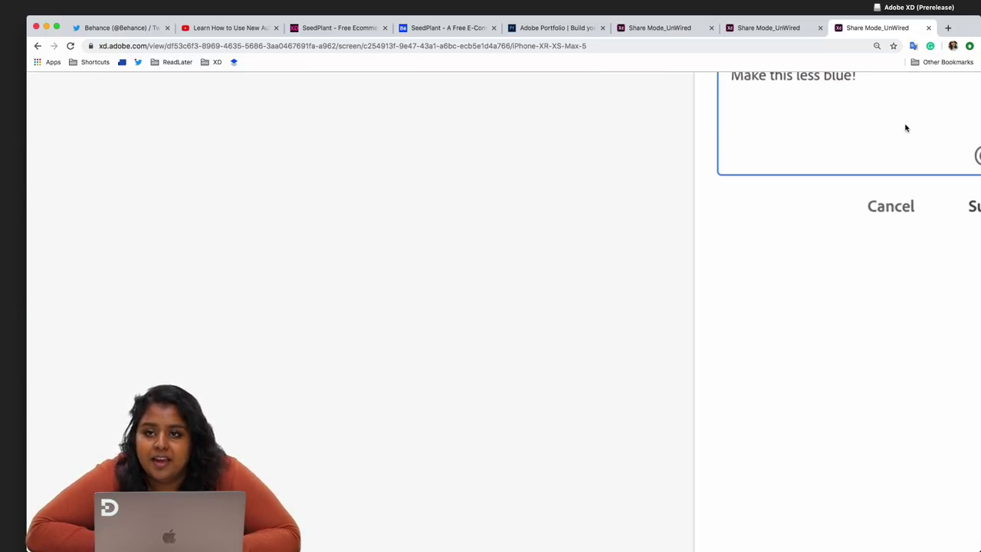
pyautogui.scroll(-5, 905, 129)
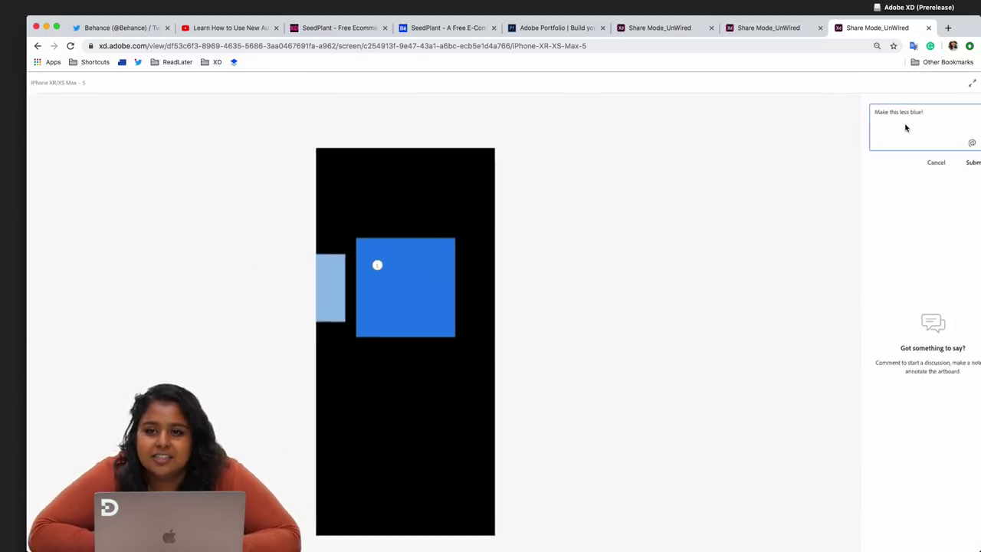
pyautogui.click(972, 161)
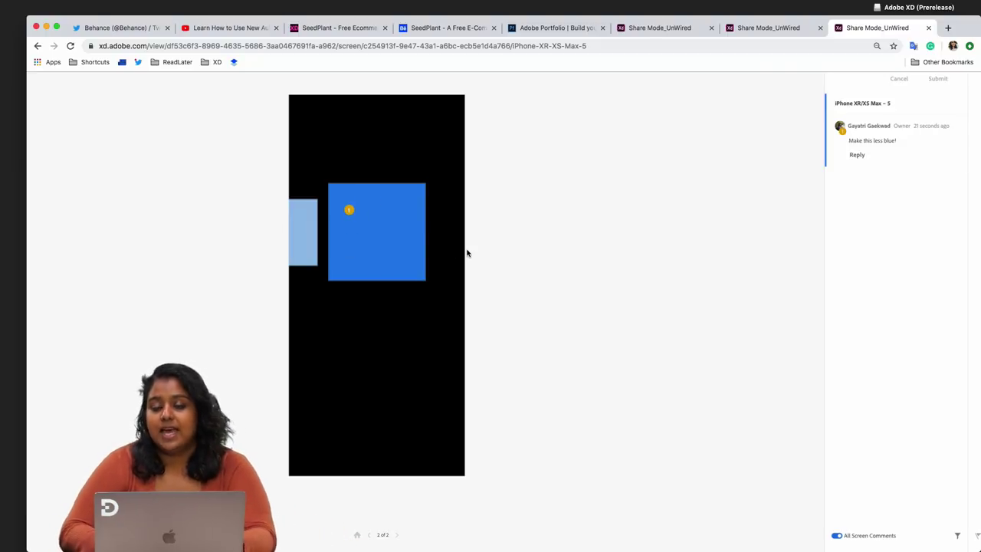
pyautogui.hotkey('ctrl', 'Right')
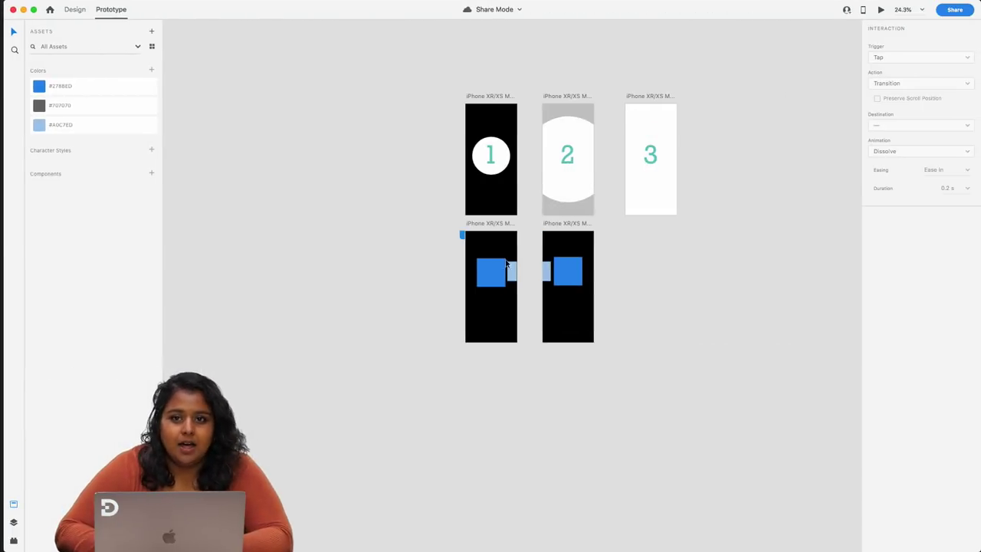
# - In Design mode, give artboard 5's large square a trial magenta fill
pyautogui.click(563, 270)
pyautogui.scroll(3, 563, 269)
pyautogui.scroll(3, 563, 270)
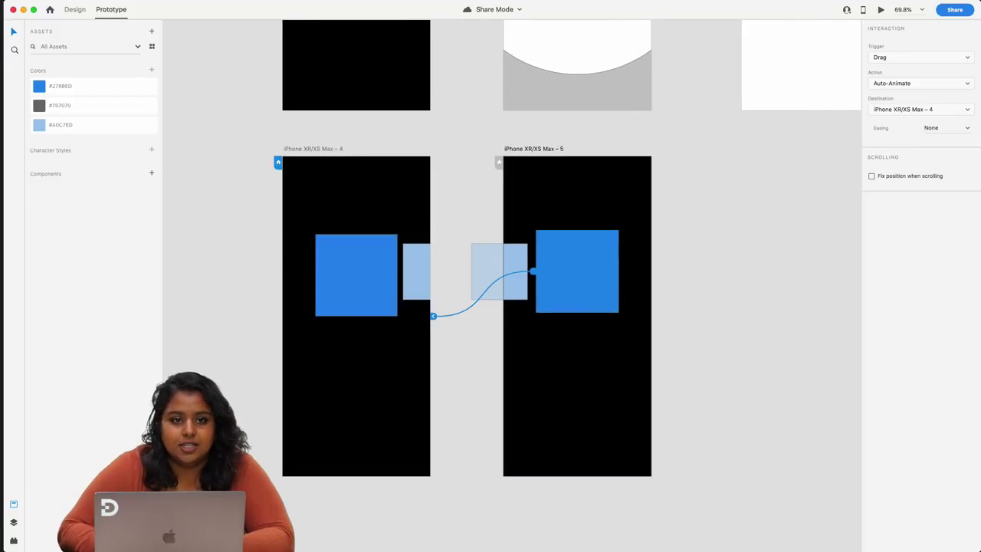
pyautogui.click(74, 13)
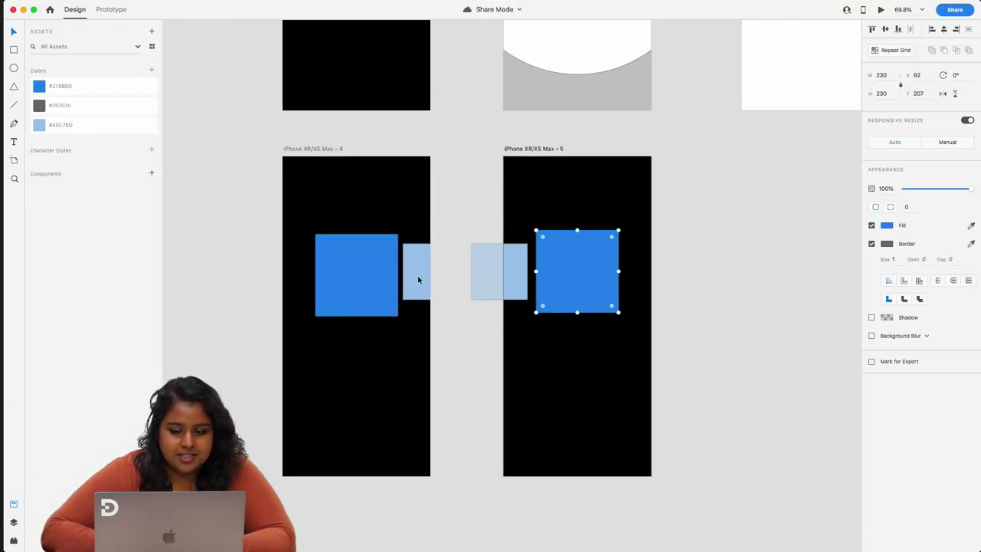
pyautogui.click(887, 226)
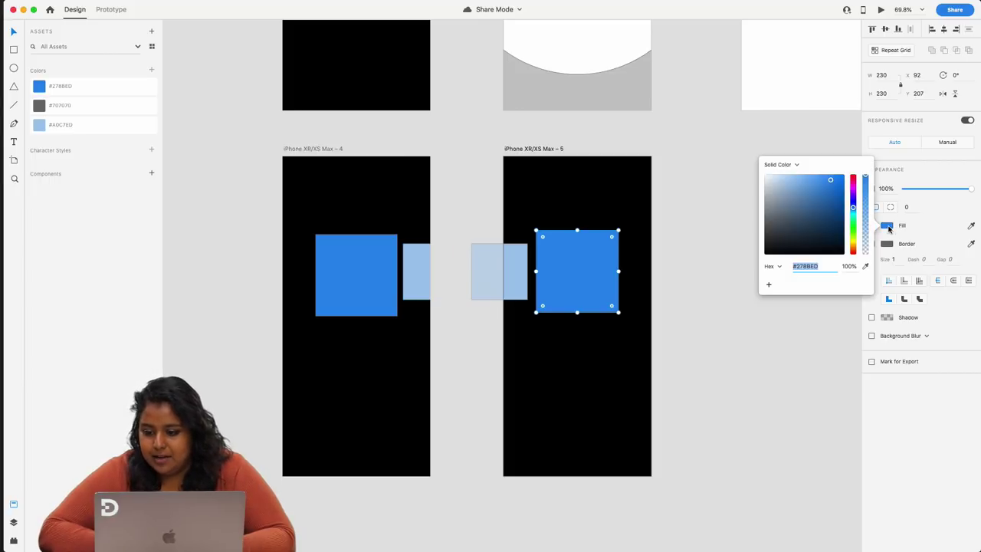
pyautogui.click(854, 188)
pyautogui.click(699, 174)
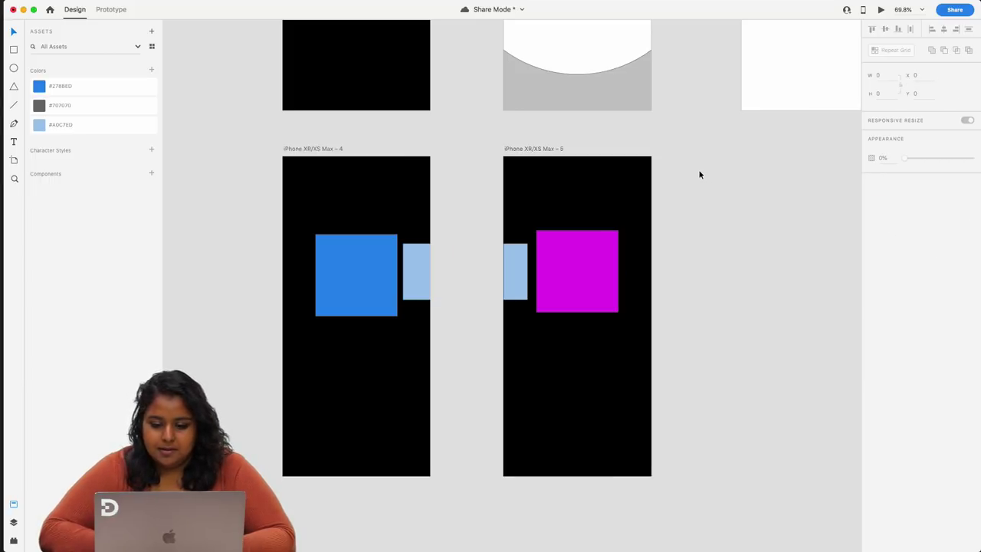
pyautogui.click(954, 11)
pyautogui.click(896, 48)
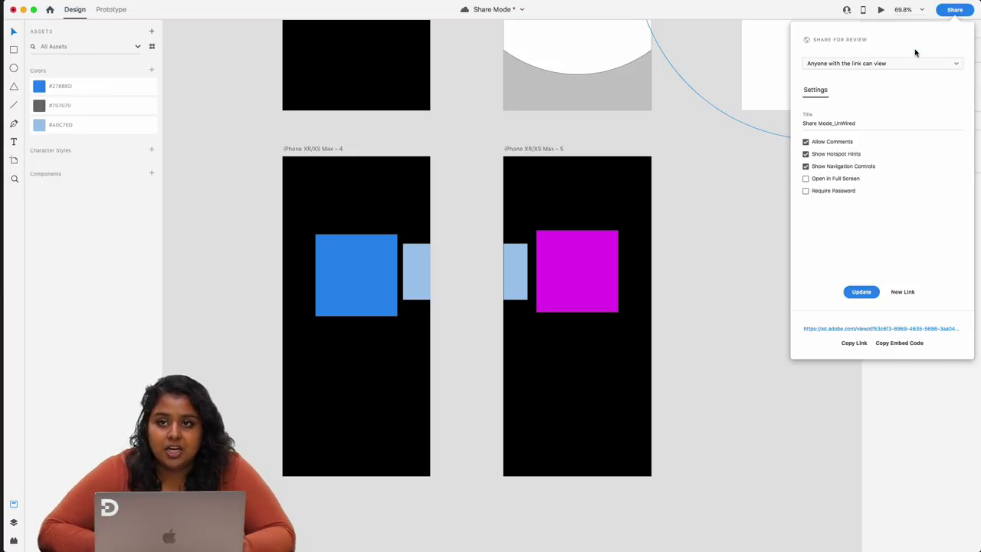
pyautogui.click(766, 220)
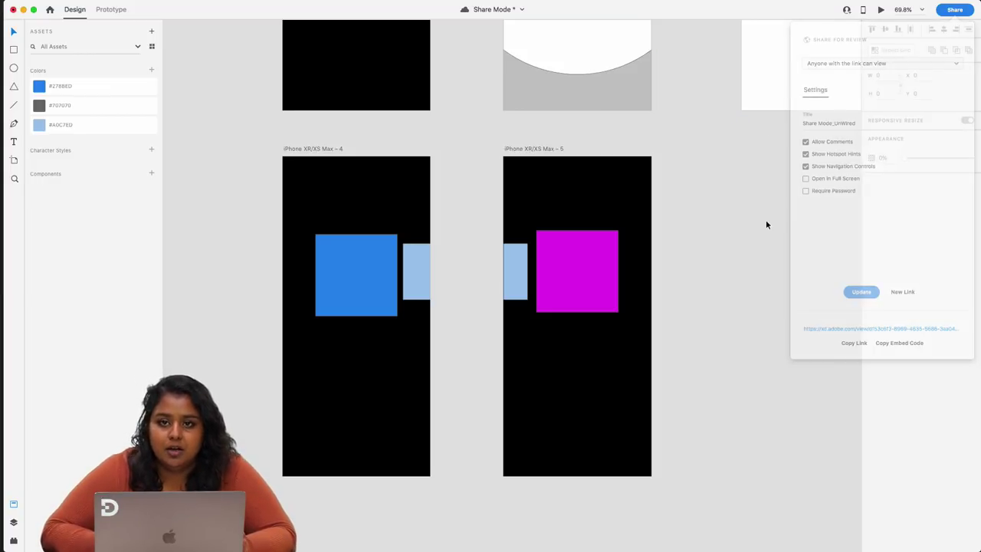
# - Give the light-blue rectangle a trial pink fill, then undo the direct colour changes
pyautogui.click(524, 283)
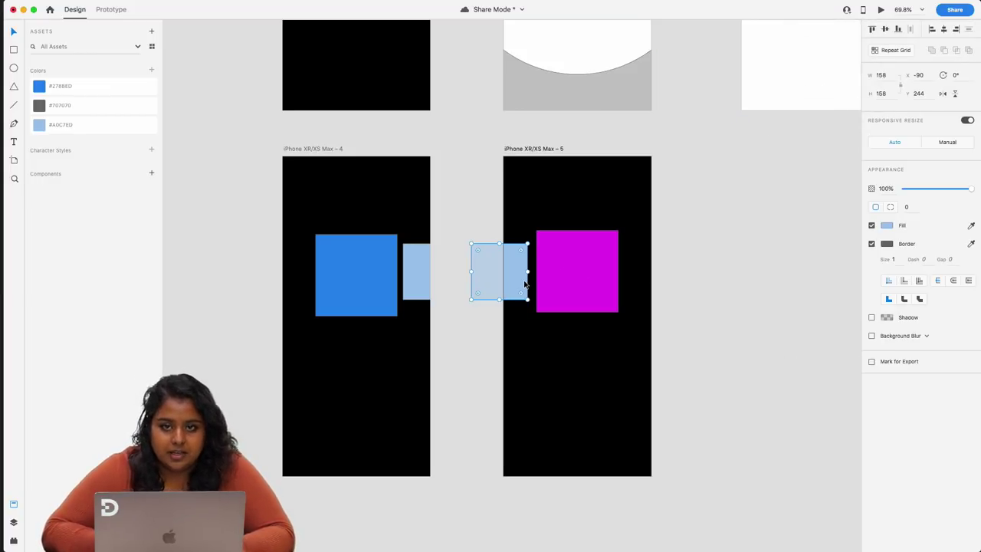
pyautogui.click(887, 227)
pyautogui.moveTo(853, 208); pyautogui.dragTo(853, 190)
pyautogui.click(710, 219)
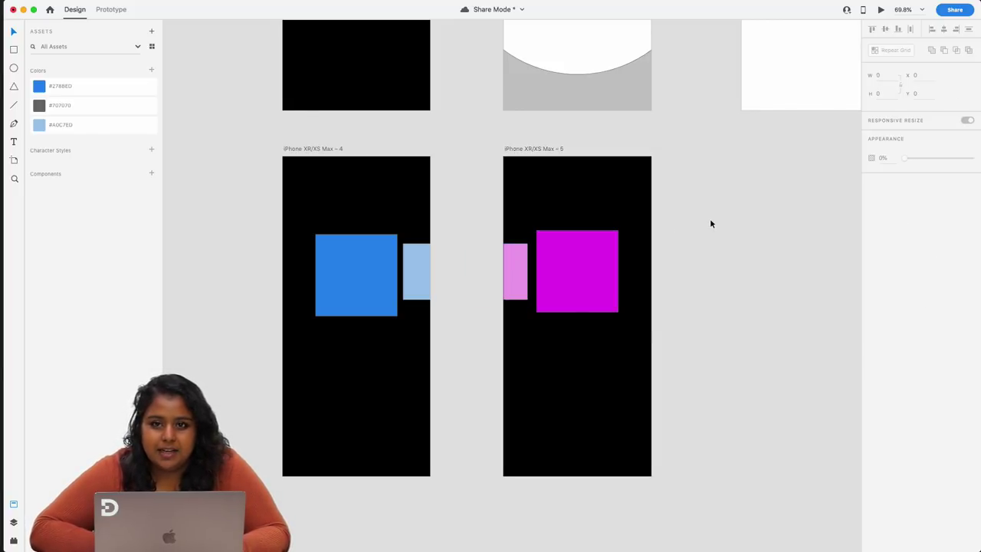
pyautogui.hscroll(2, 431, 278)
pyautogui.scroll(-1, 430, 278)
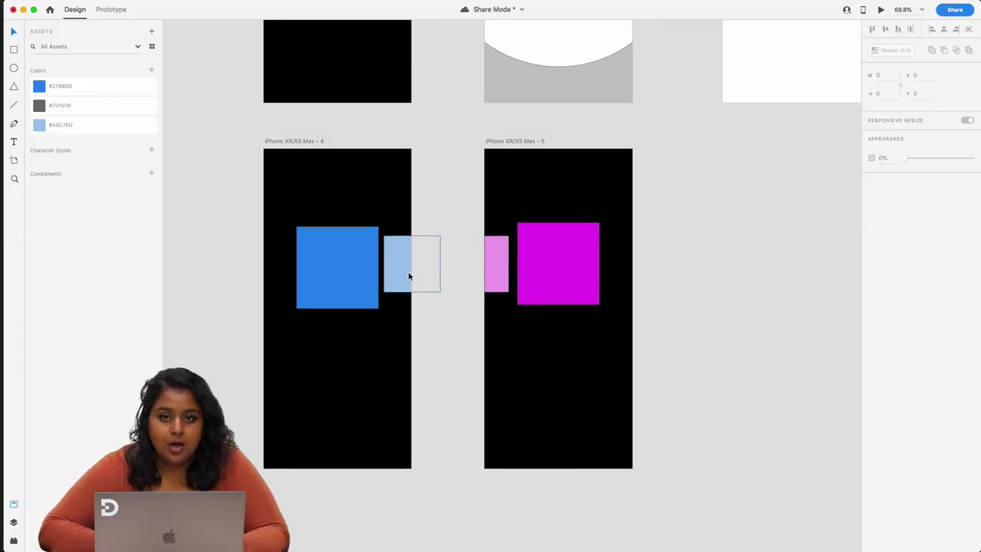
pyautogui.press('super+z')
pyautogui.press('super+z')
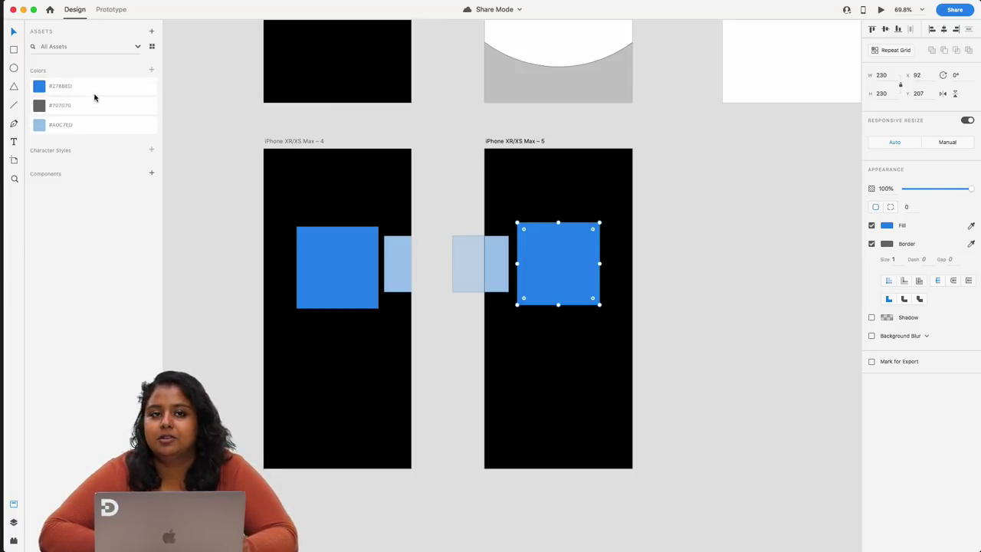
# - Edit the #278BED colour asset to magenta #ED27B0
pyautogui.click(238, 140)
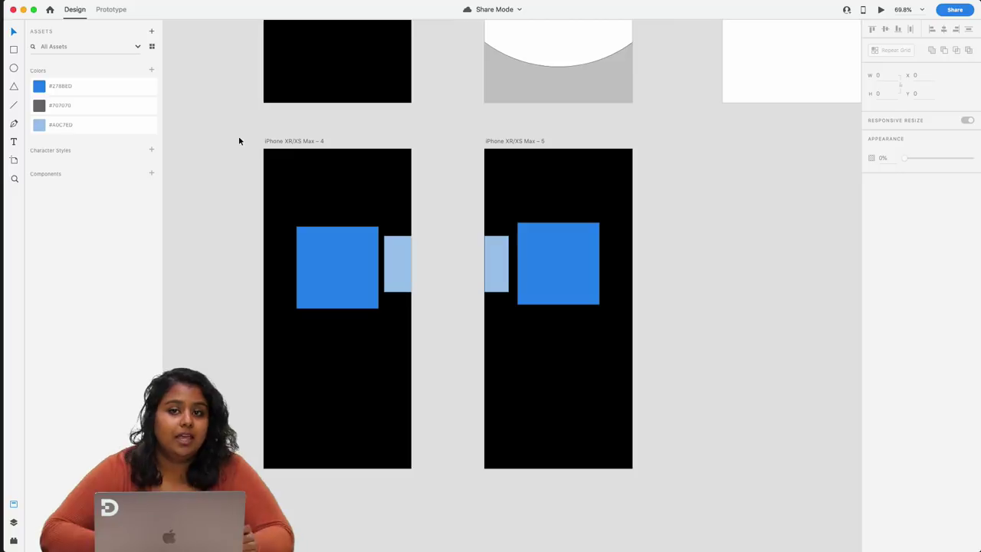
pyautogui.click(98, 88)
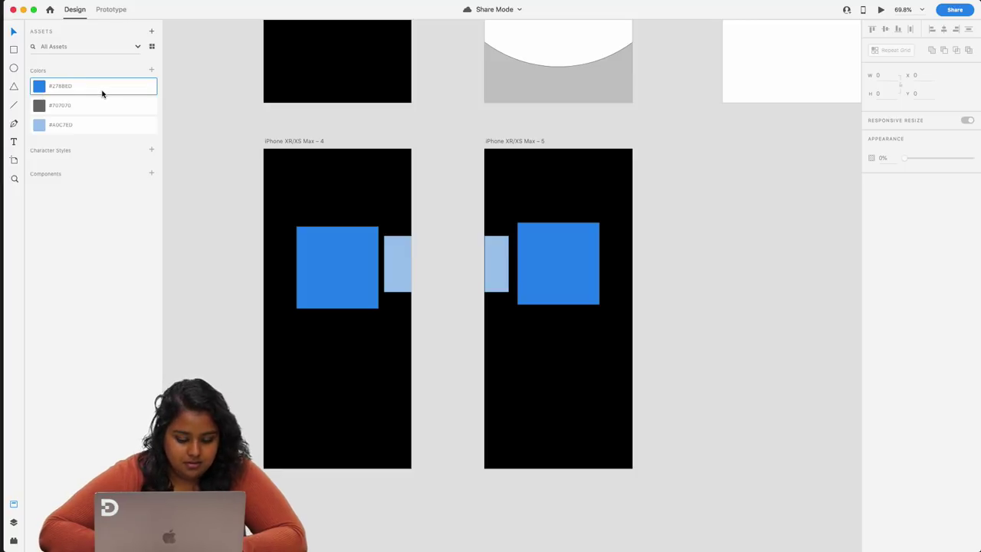
pyautogui.rightClick(102, 92)
pyautogui.click(123, 104)
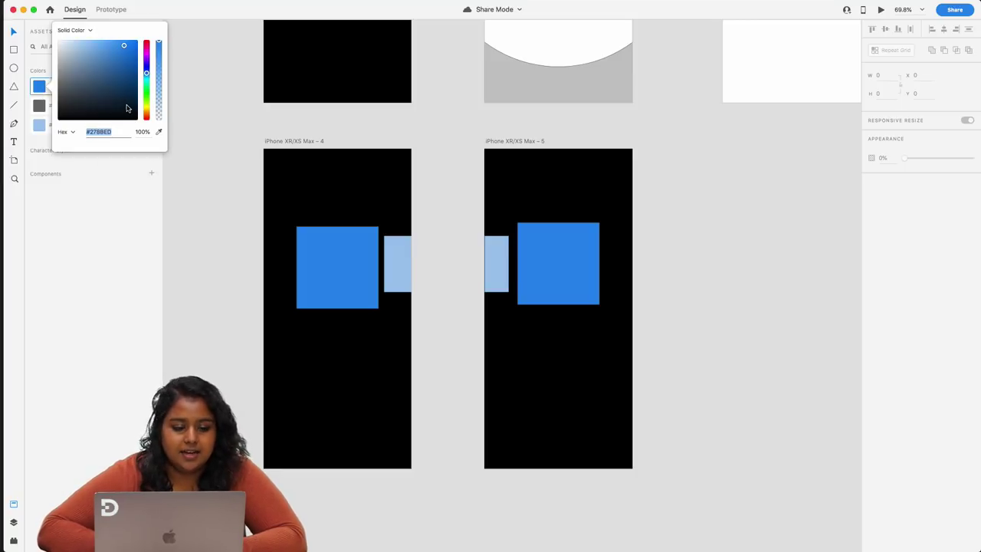
pyautogui.moveTo(146, 74); pyautogui.dragTo(146, 54)
pyautogui.click(202, 123)
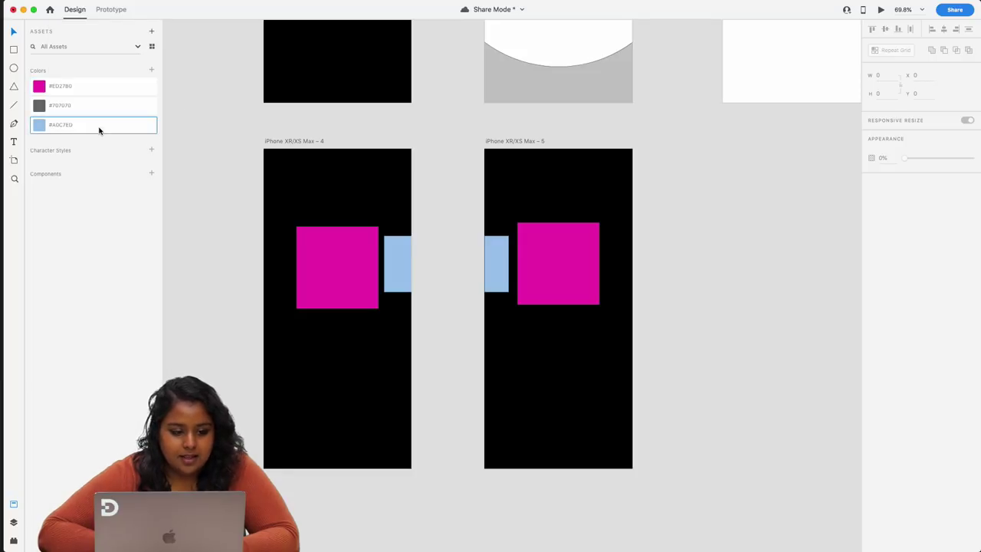
# - Edit the #A0C7ED colour asset to pale pink #FAE6FF and select artboards 4 and 5
pyautogui.rightClick(99, 131)
pyautogui.click(117, 142)
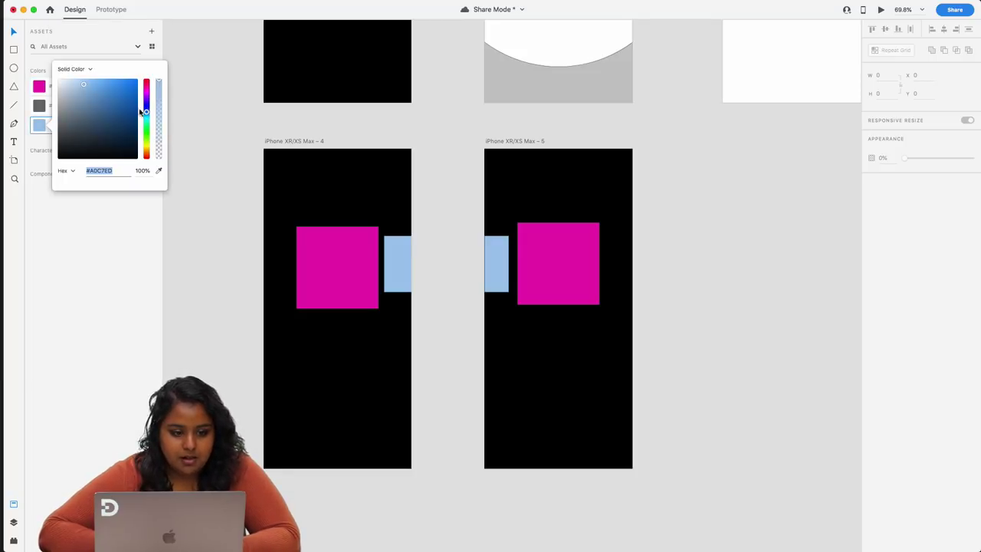
pyautogui.moveTo(147, 114); pyautogui.dragTo(146, 95)
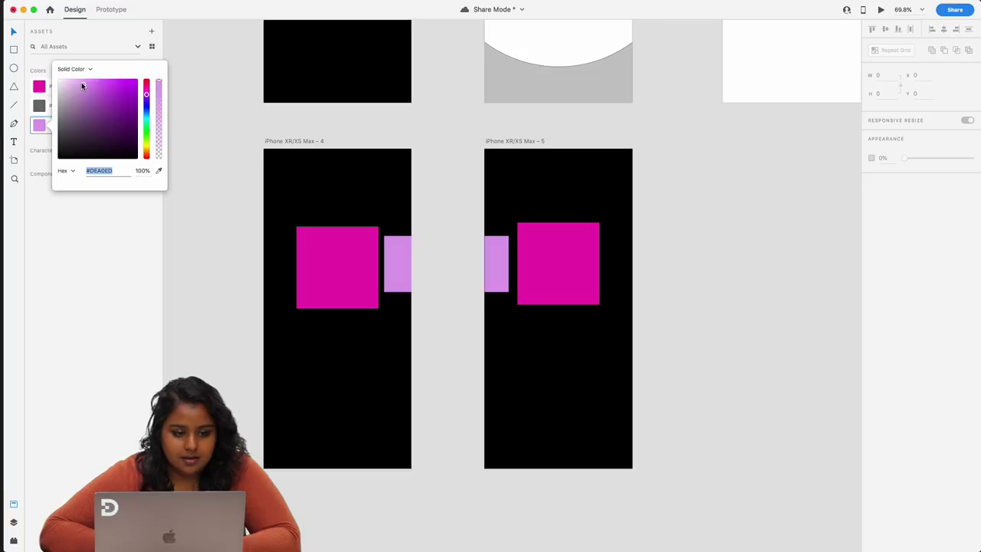
pyautogui.moveTo(82, 85); pyautogui.dragTo(64, 76)
pyautogui.click(241, 81)
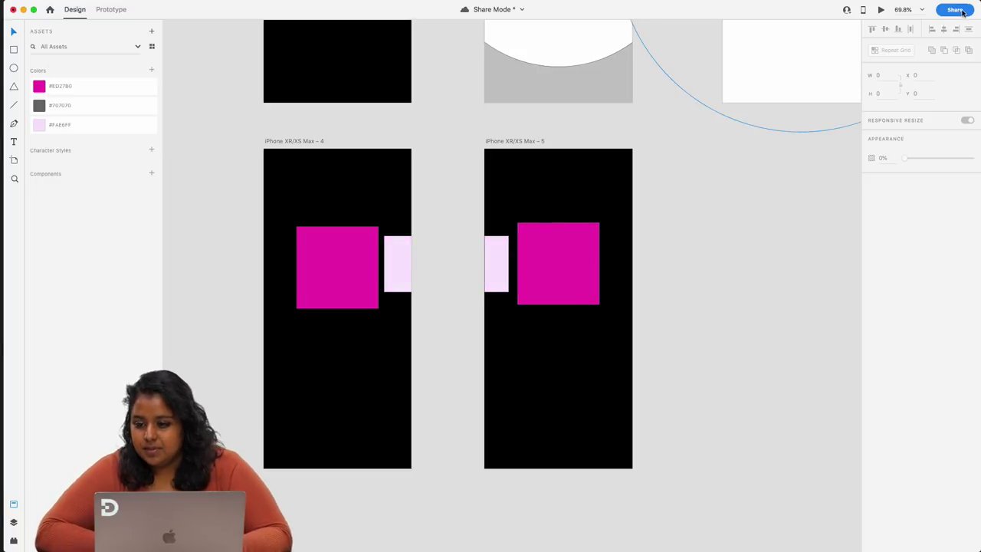
pyautogui.moveTo(202, 138); pyautogui.dragTo(719, 495)
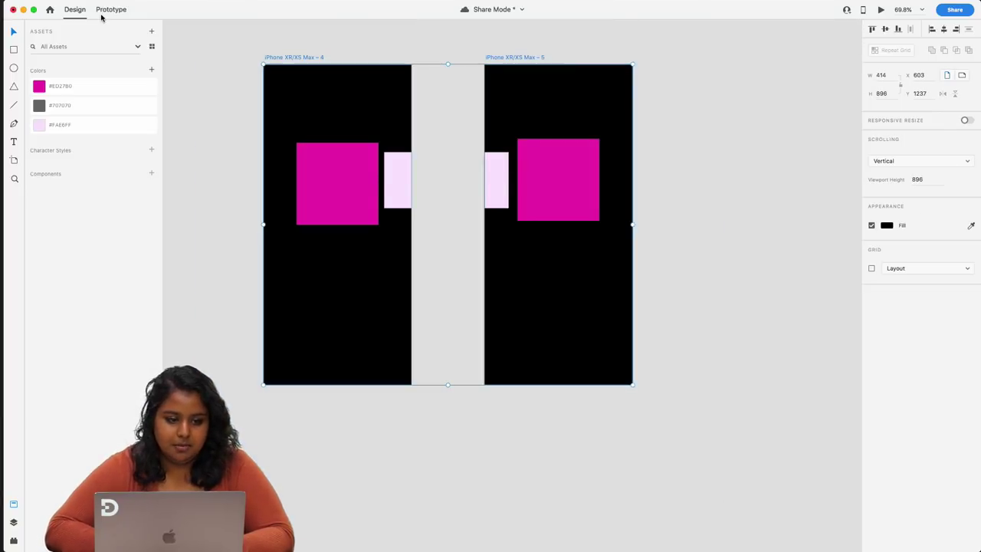
# - Back in Prototype mode, update the existing review link with the recoloured carousel
pyautogui.click(102, 13)
pyautogui.click(953, 10)
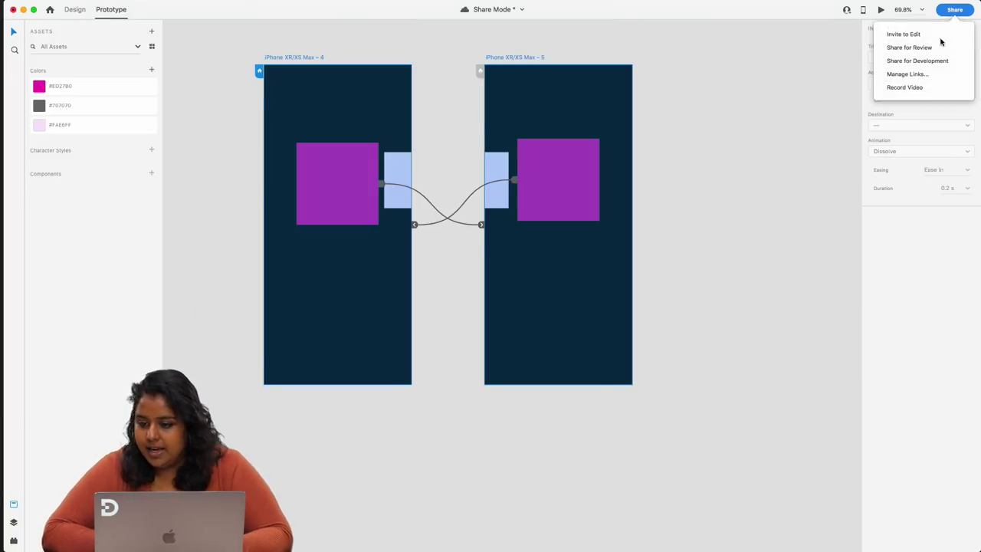
pyautogui.click(888, 35)
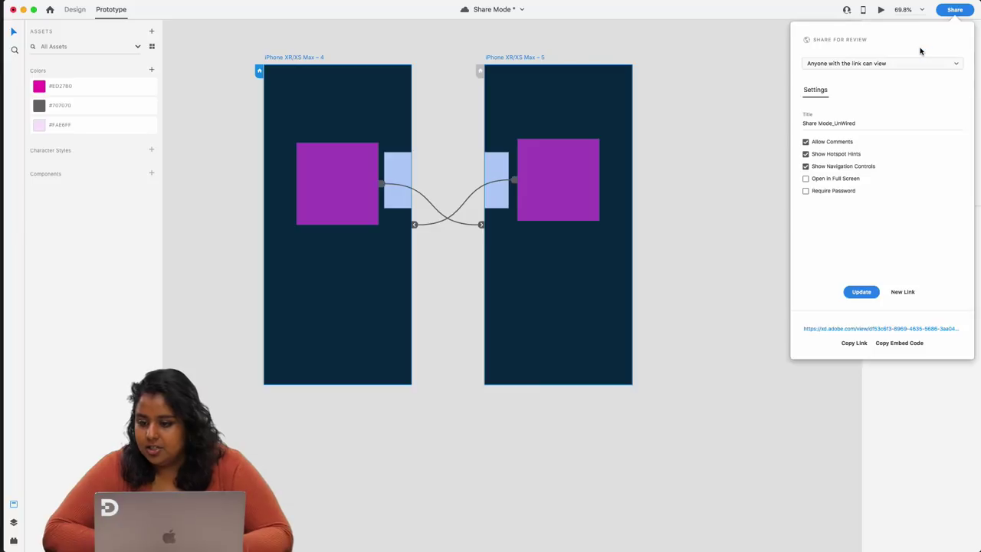
pyautogui.click(858, 292)
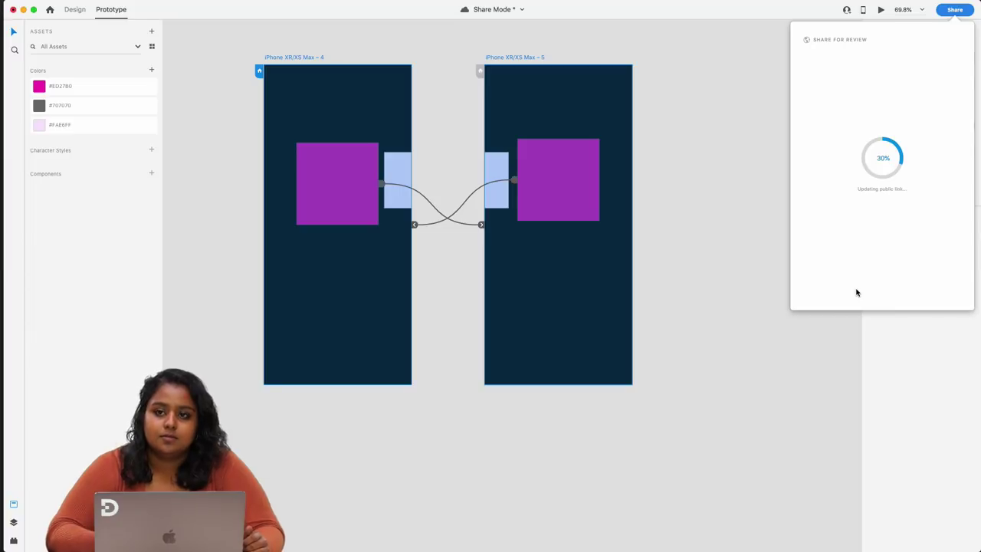
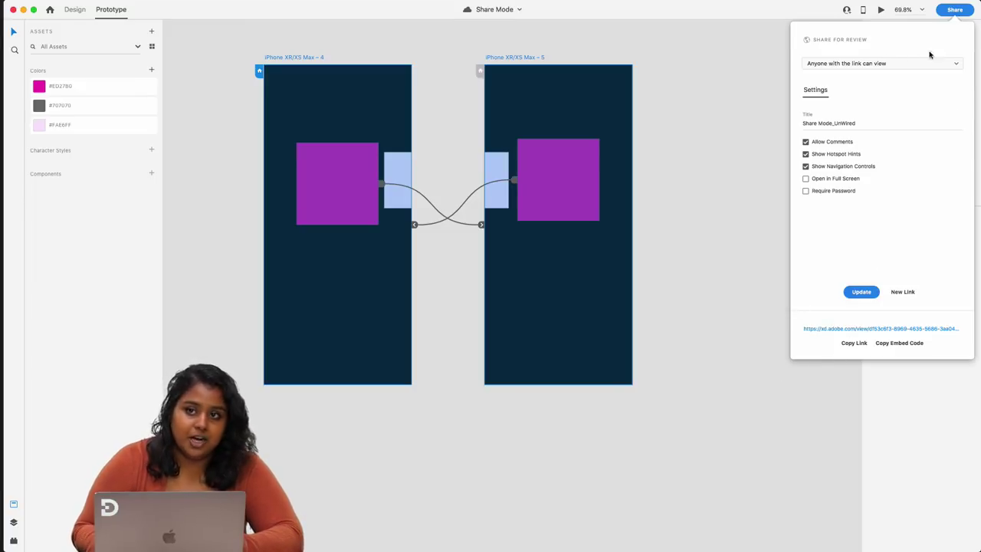
# - Dismiss the Share for Review panel so the 'Share Mode_UnWired' review page shows in the browser
pyautogui.click(744, 311)
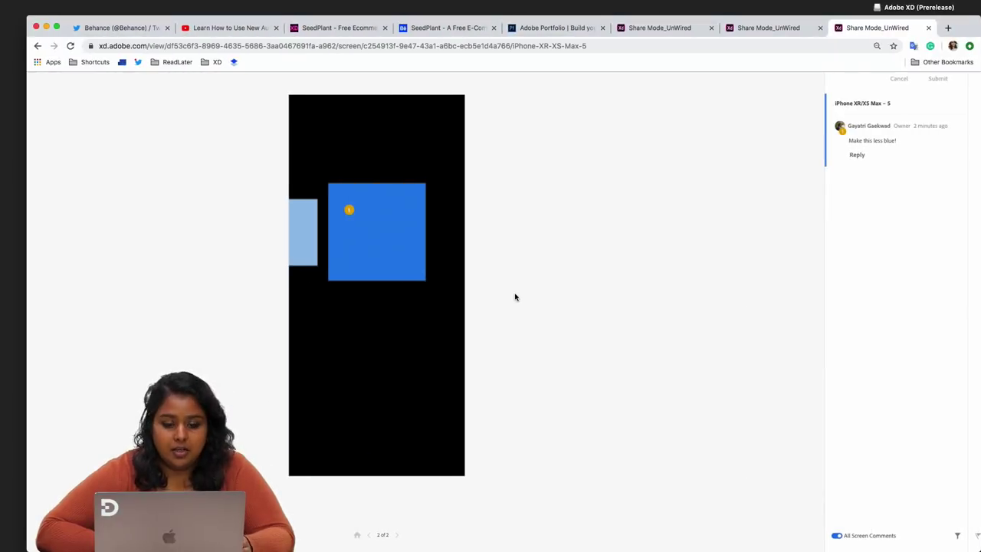
# - Reload the review page, reveal the prototype's hotspots, and check the other Share Mode_UnWired tab
pyautogui.click(70, 46)
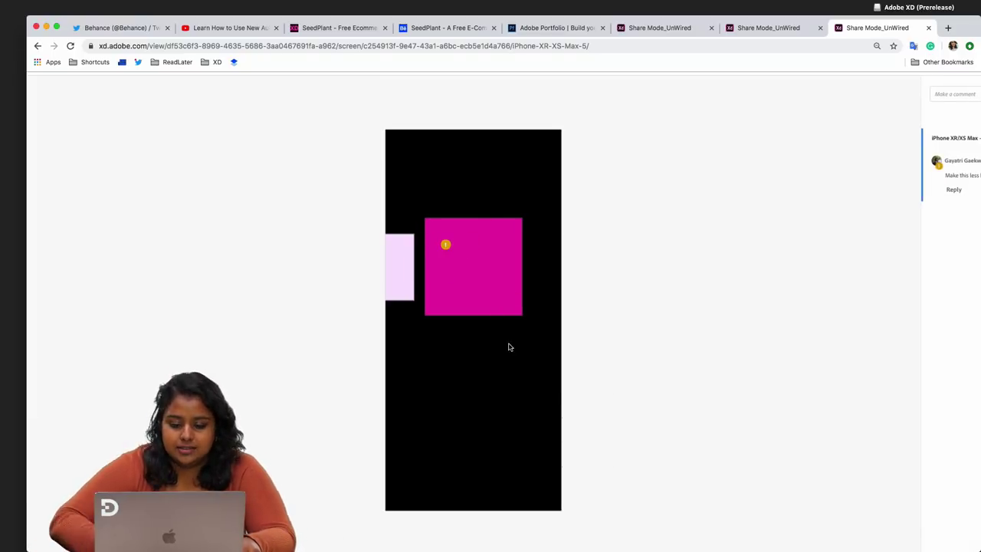
pyautogui.click(460, 234)
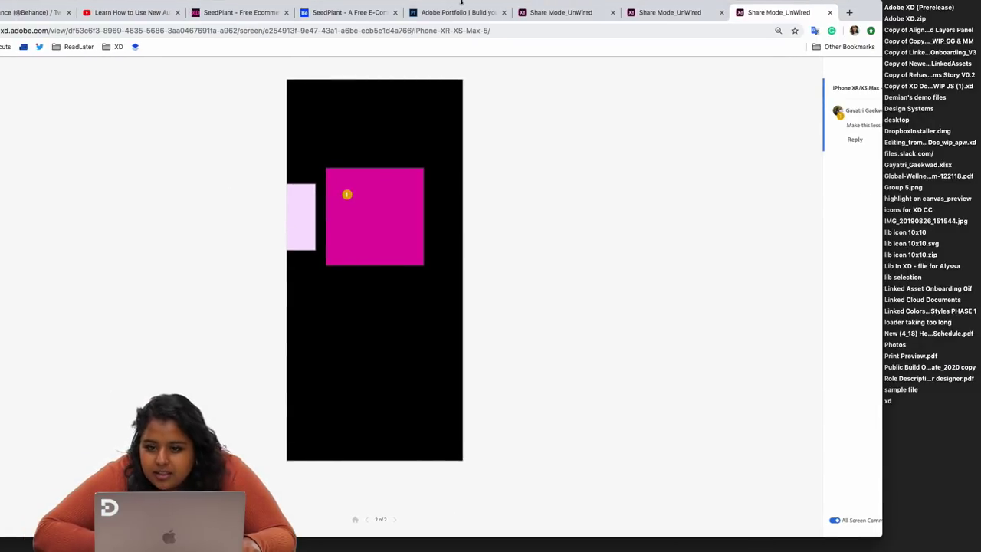
pyautogui.click(684, 14)
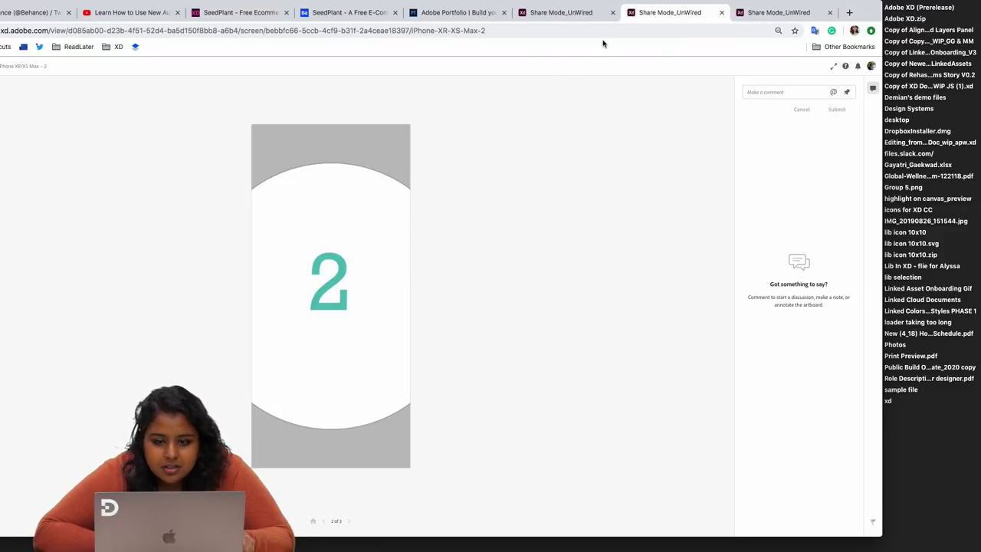
pyautogui.click(774, 14)
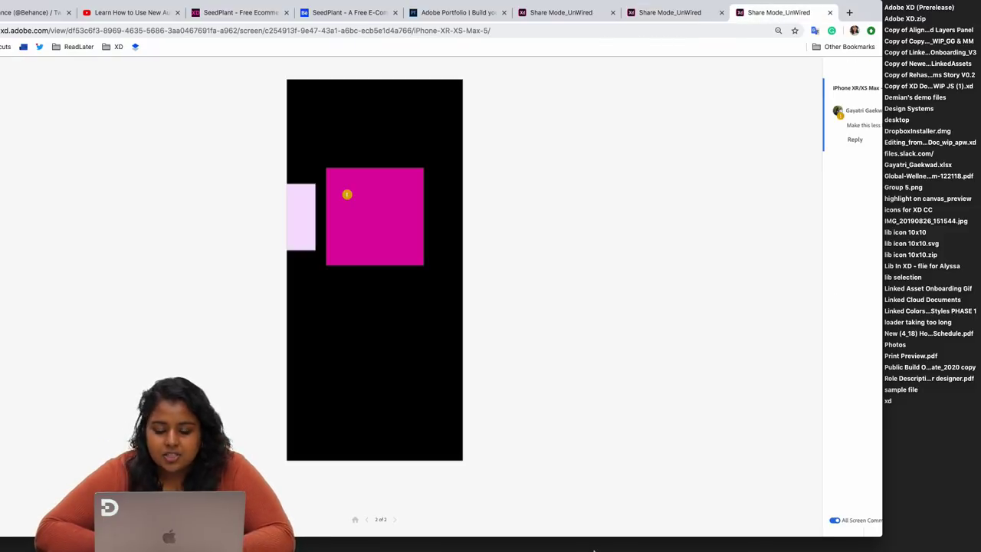
# - Flip between the two prototype screens, ending on screen 1, and widen the browser window
pyautogui.click(396, 522)
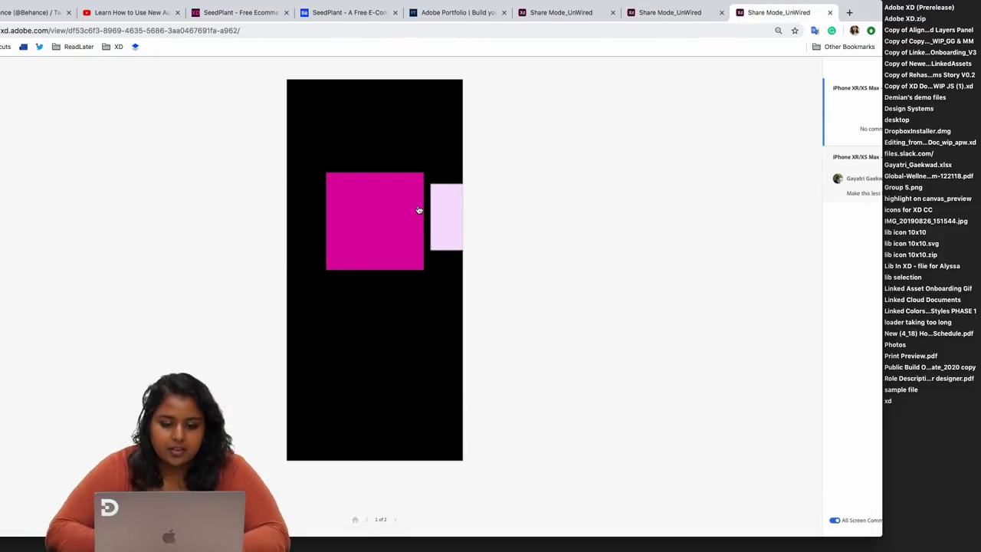
pyautogui.moveTo(419, 210); pyautogui.dragTo(289, 221)
pyautogui.moveTo(376, 217); pyautogui.dragTo(269, 240)
pyautogui.moveTo(352, 214); pyautogui.dragTo(440, 217)
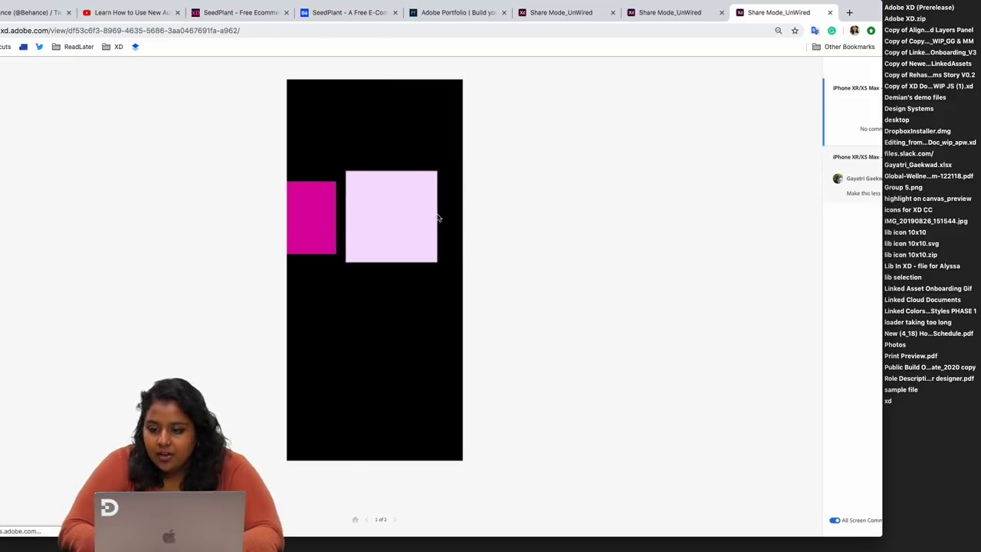
pyautogui.moveTo(882, 534); pyautogui.dragTo(980, 540)
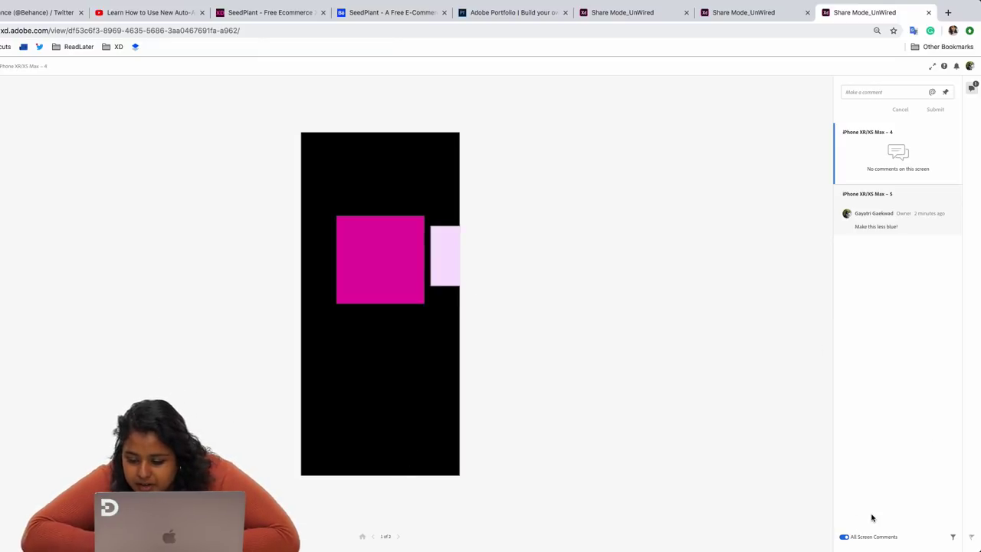
# - Turn off All Screen Comments so only the current screen's comments are listed
pyautogui.scroll(5, 872, 514)
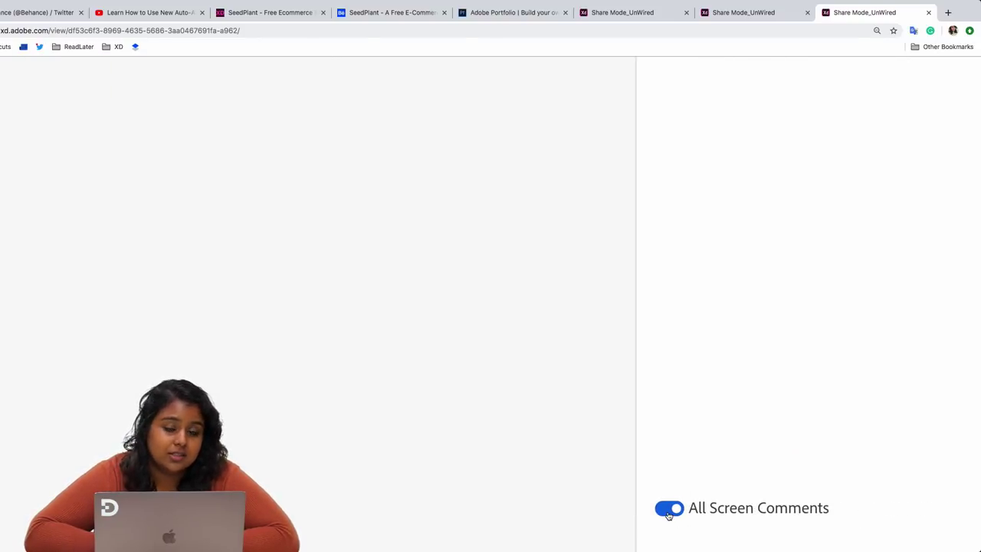
pyautogui.click(668, 513)
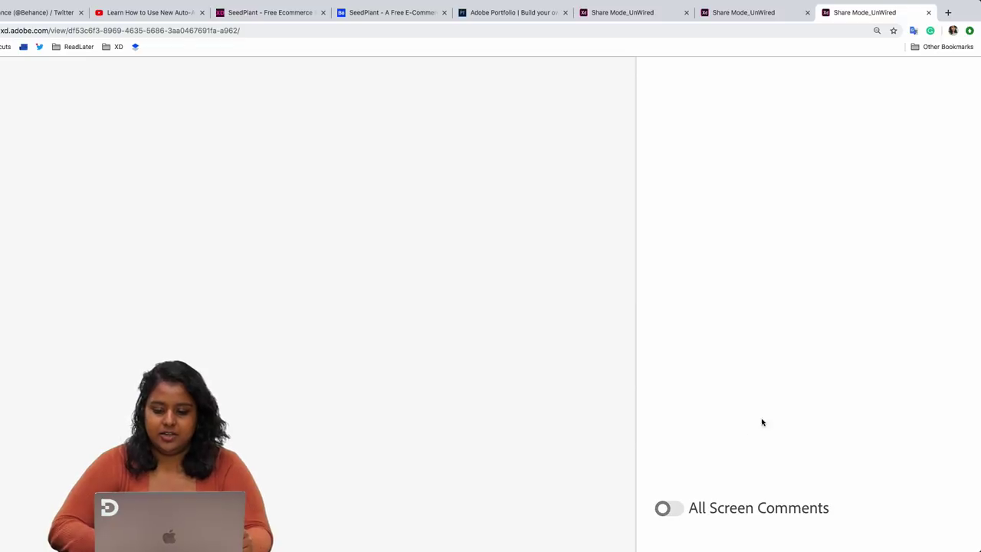
pyautogui.scroll(-5, 820, 354)
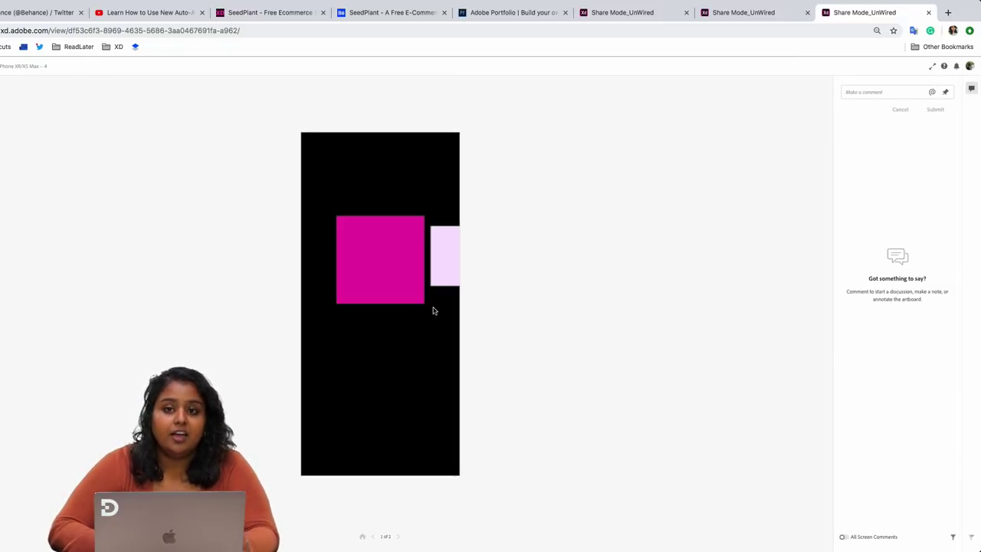
# - Advance to screen 2 of 2 to see its 'Make this less blue!' comment
pyautogui.click(398, 537)
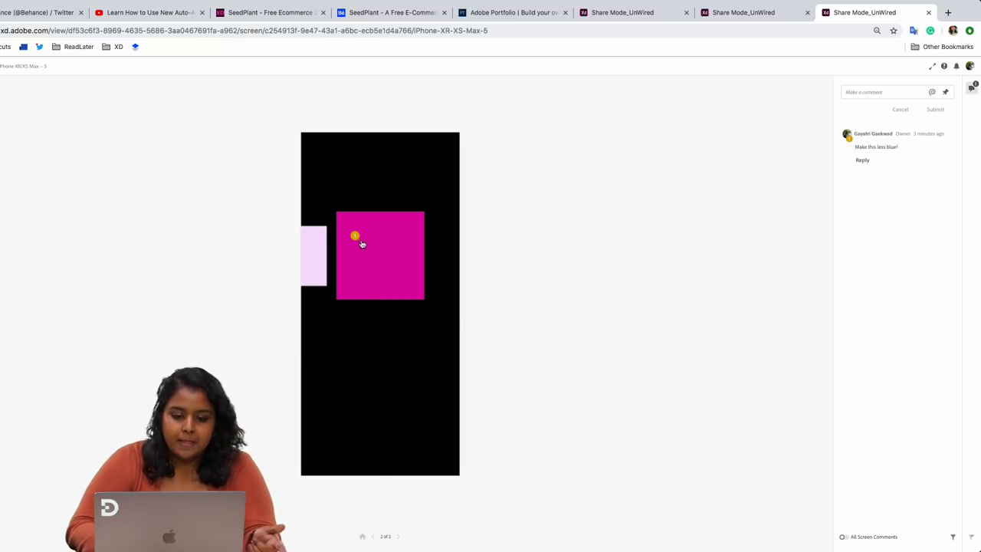
pyautogui.scroll(5, 902, 150)
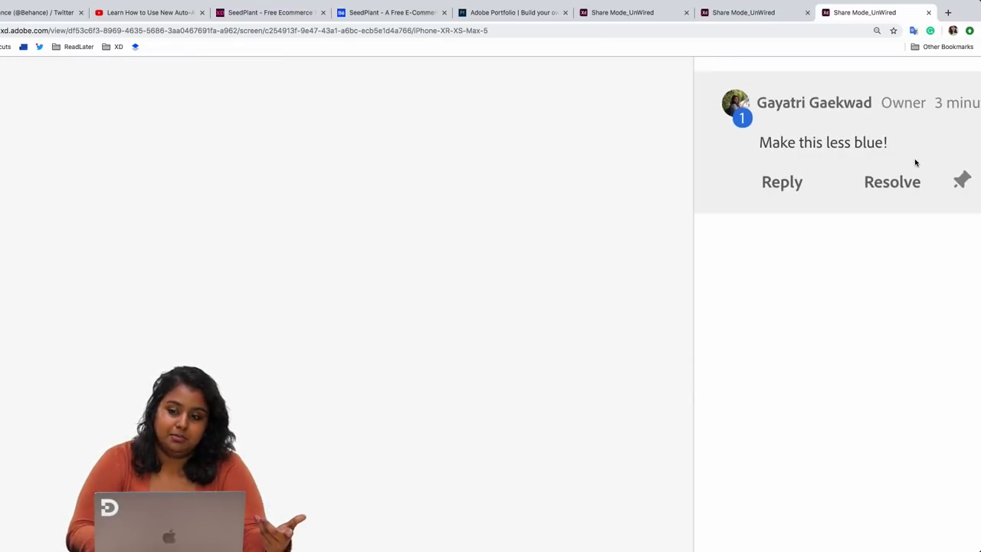
pyautogui.scroll(-5, 915, 160)
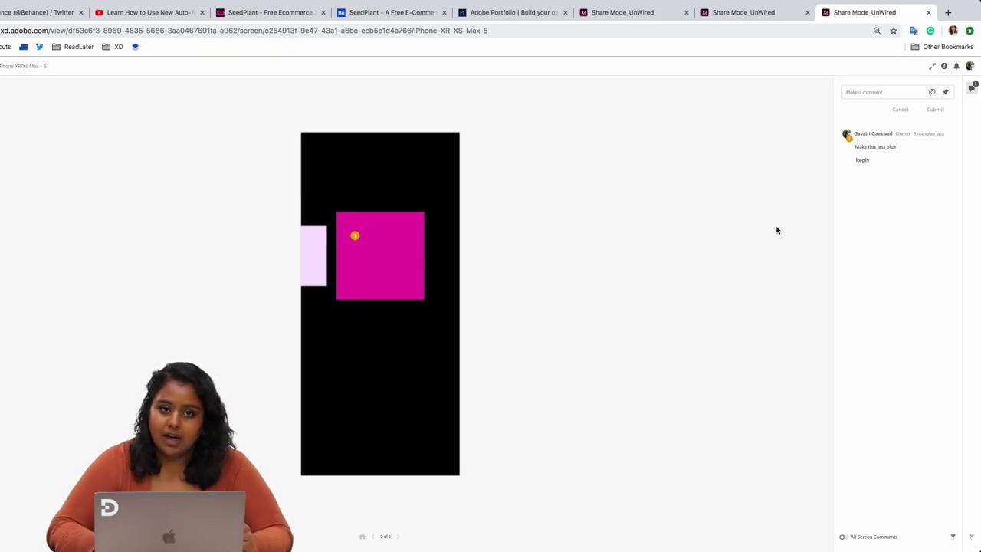
pyautogui.moveTo(890, 146)
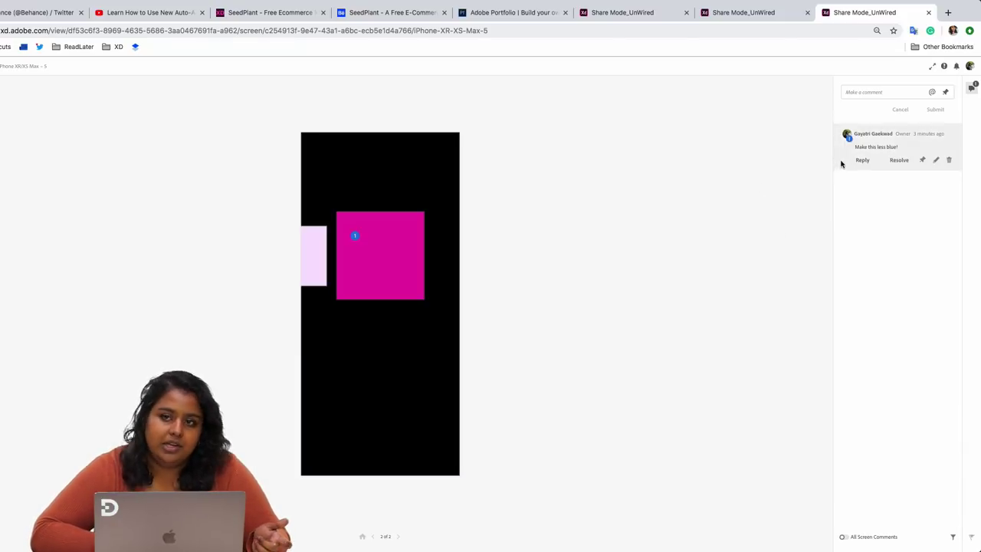
# - Resolve the 'Make this less blue!' comment, then check screen 1 and return to screen 2
pyautogui.hotkey('ctrl', '+')
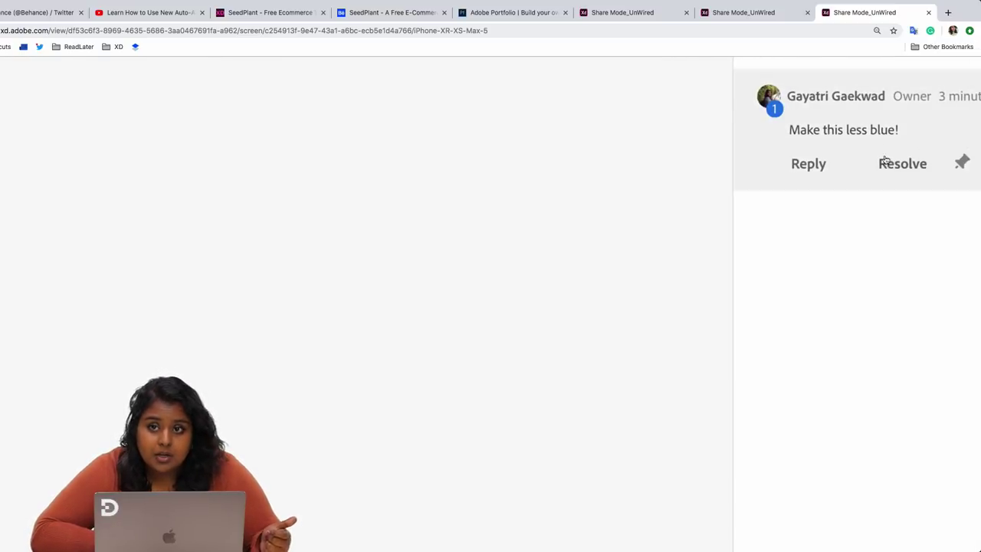
pyautogui.click(898, 166)
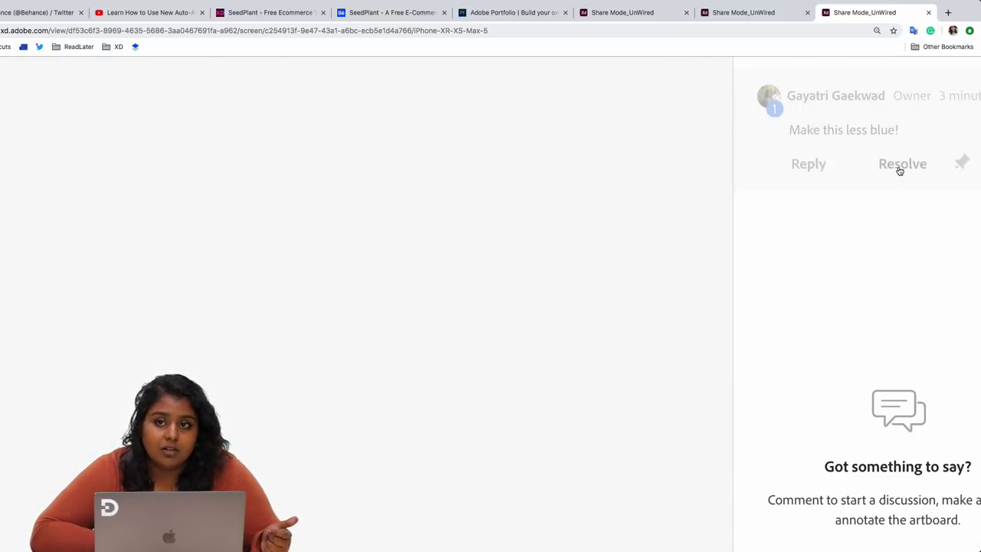
pyautogui.hotkey('ctrl', '0')
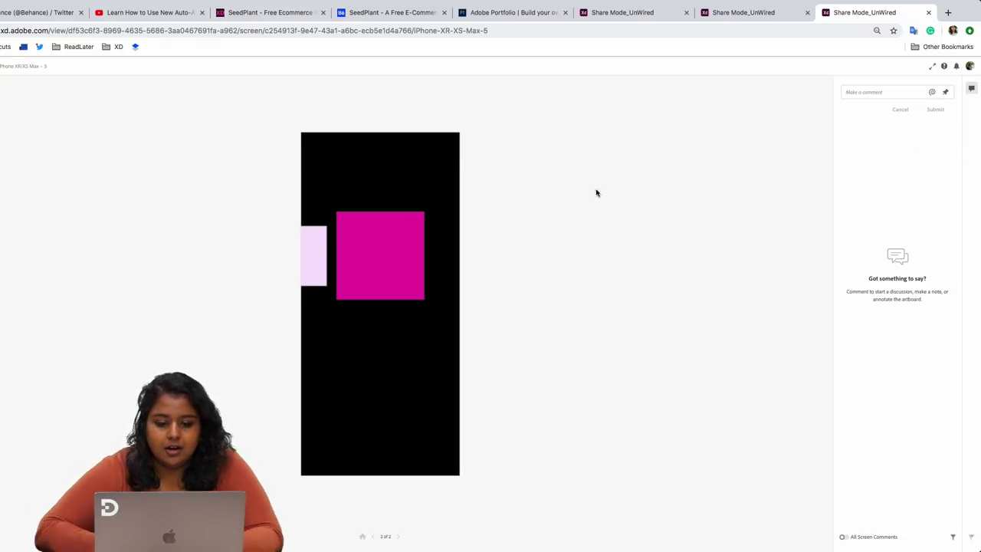
pyautogui.click(373, 539)
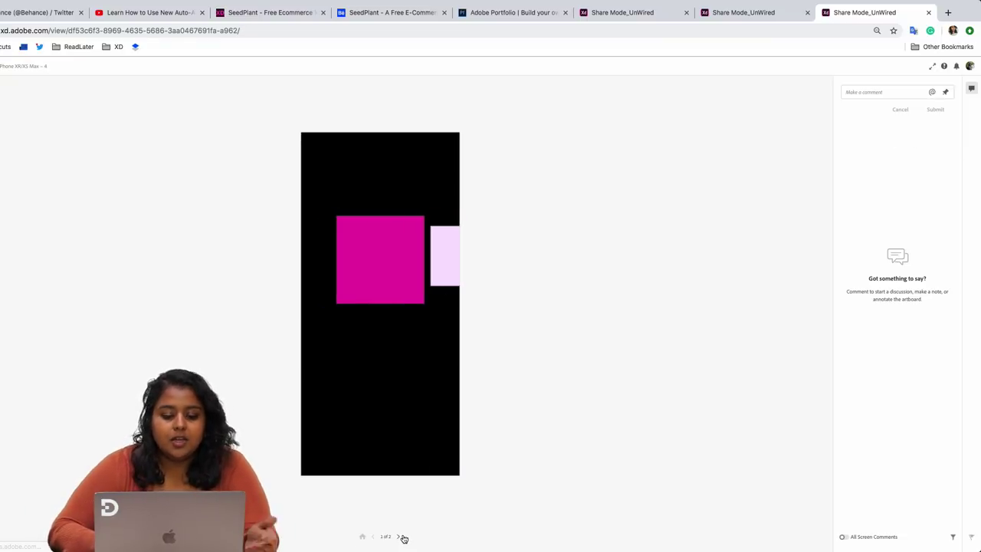
pyautogui.click(400, 537)
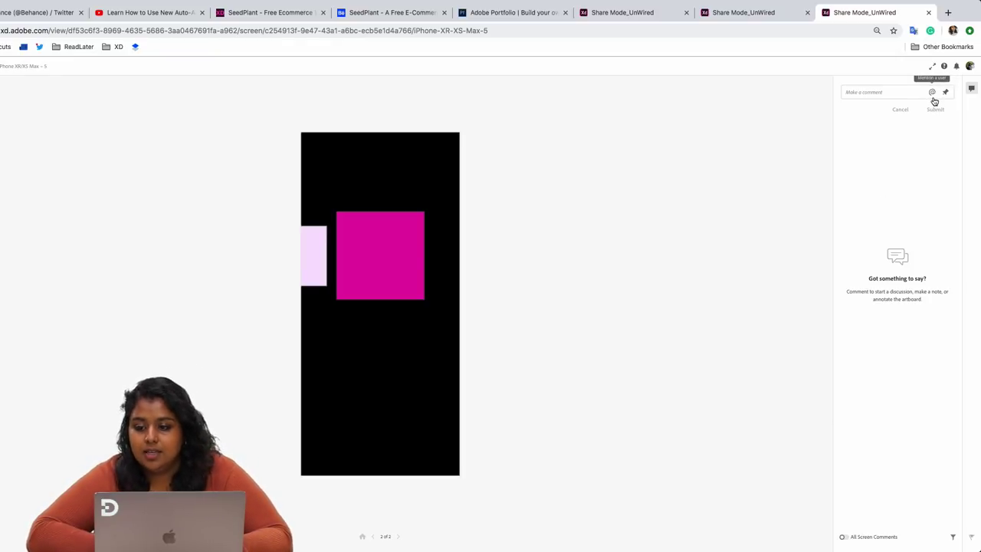
pyautogui.press('super+0')
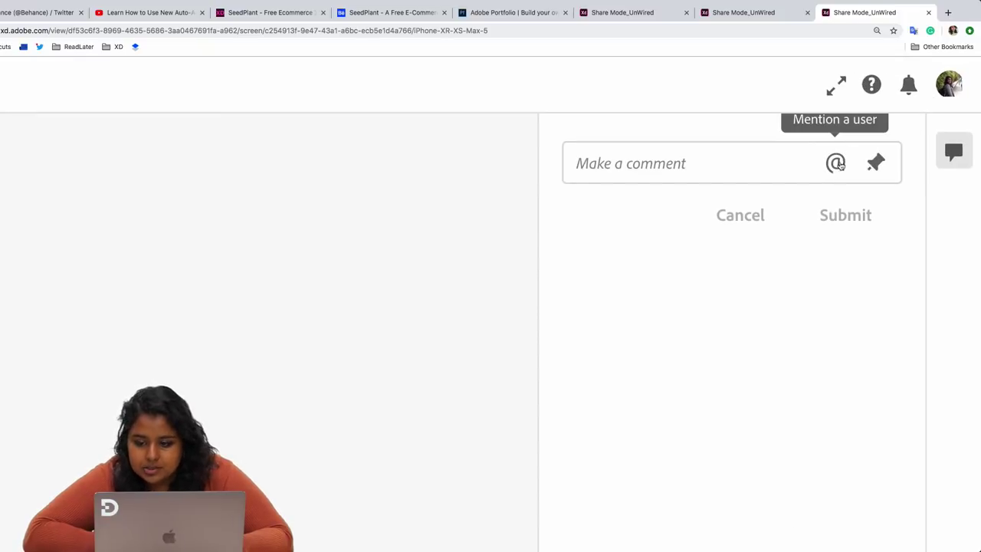
pyautogui.click(753, 160)
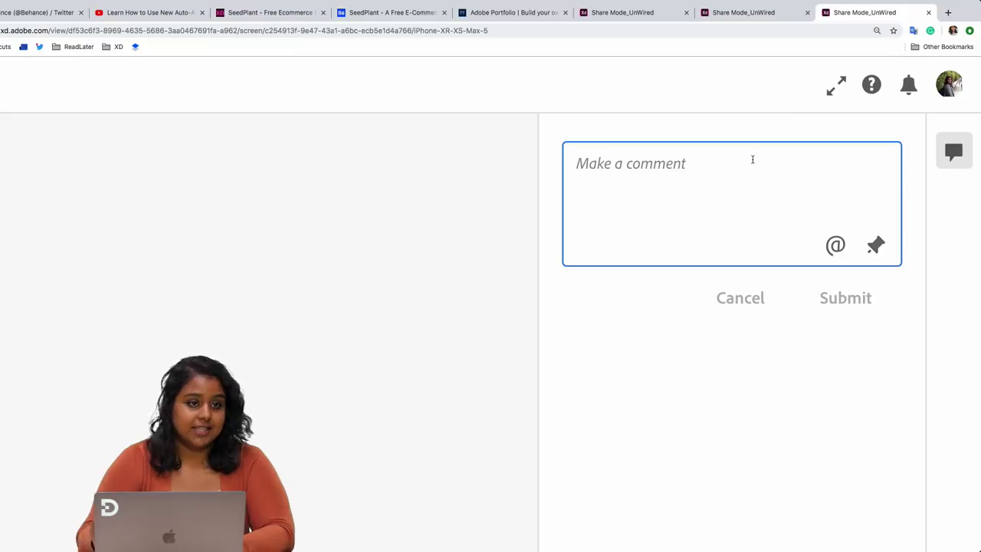
pyautogui.write('@')
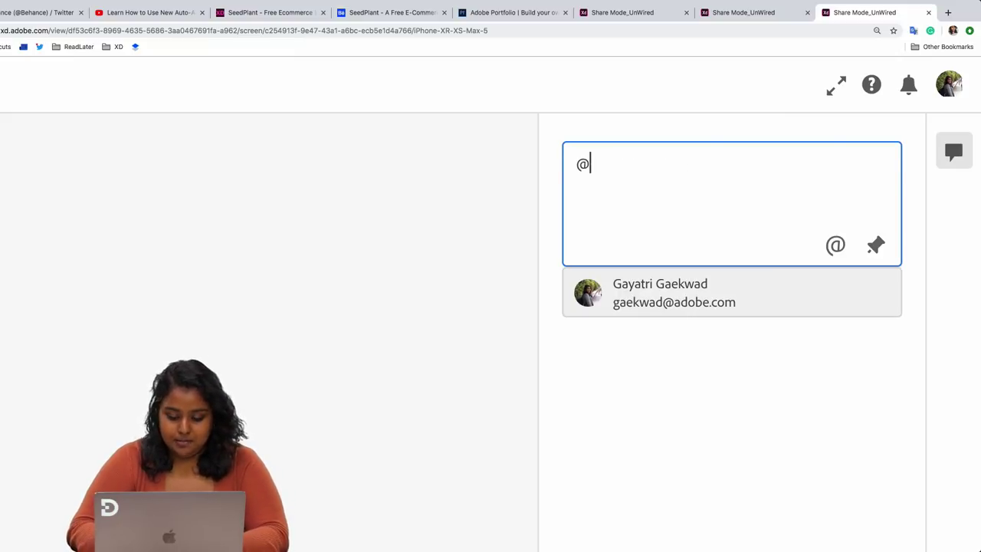
pyautogui.write('jess')
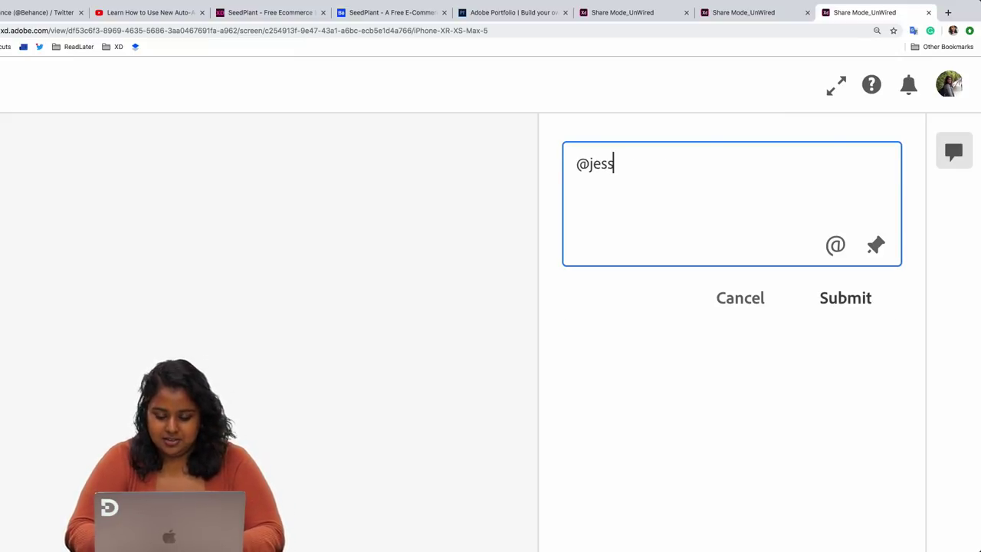
pyautogui.write('s')
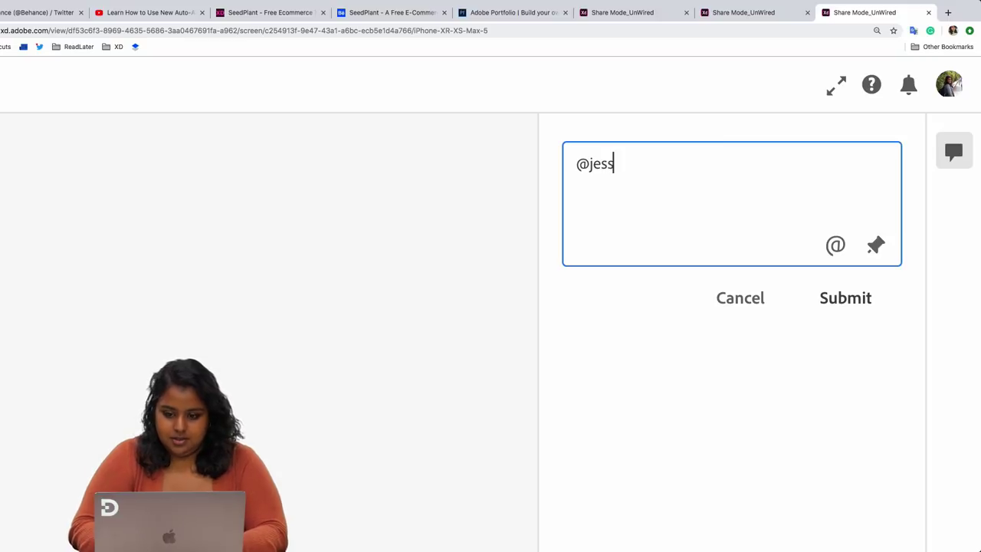
pyautogui.write('icx')
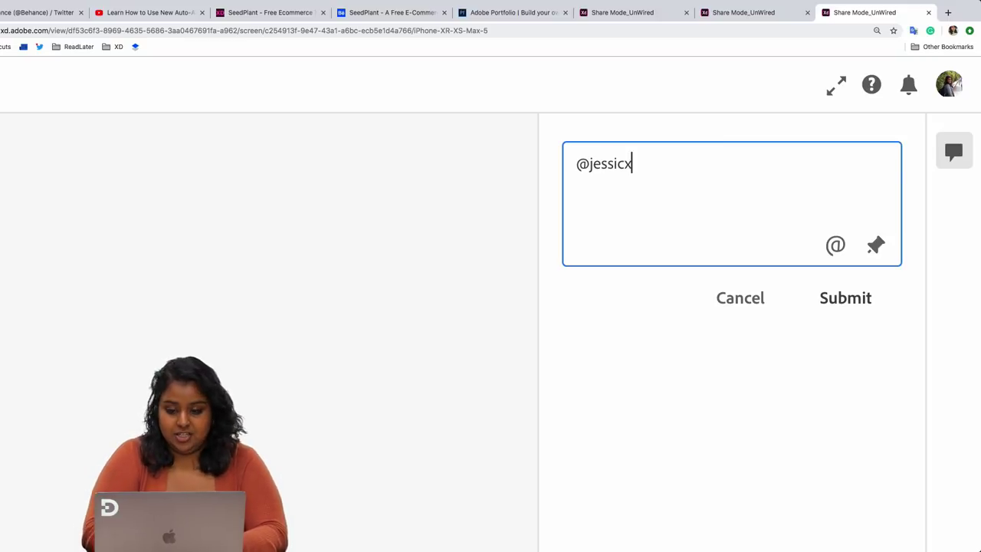
pyautogui.press('BackSpace')
pyautogui.press('BackSpace')
pyautogui.press('BackSpace')
pyautogui.press('BackSpace')
pyautogui.press('BackSpace')
pyautogui.press('BackSpace')
pyautogui.press('BackSpace')
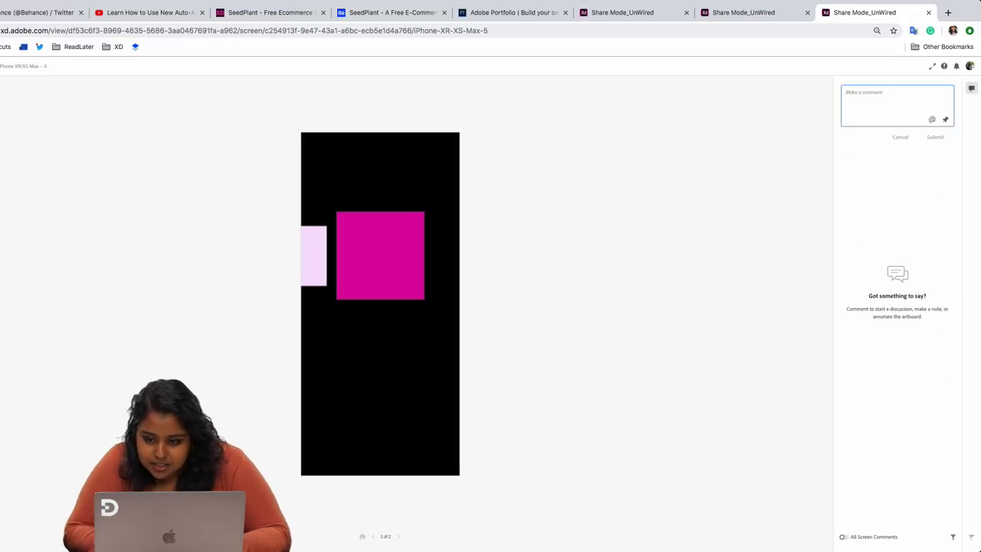
pyautogui.write('@')
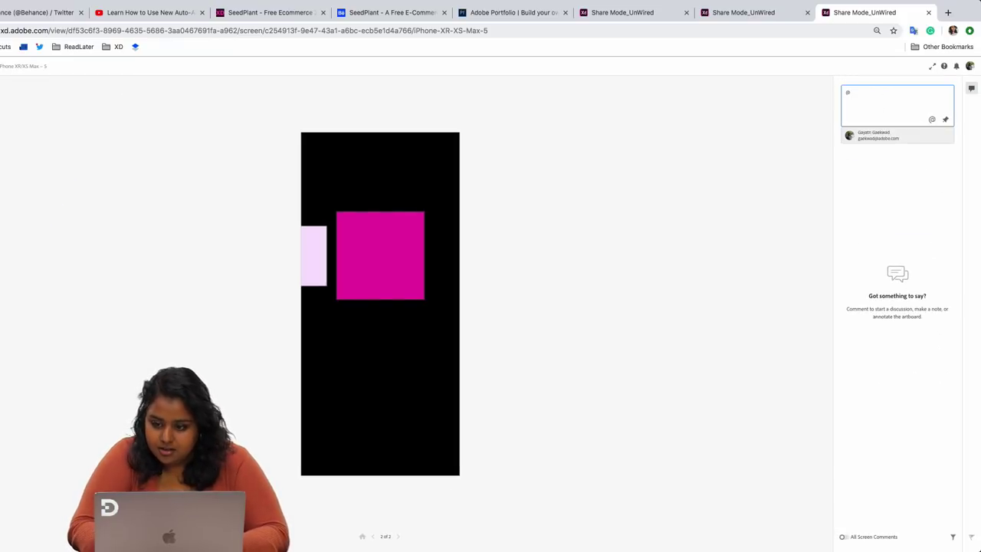
pyautogui.write('jen')
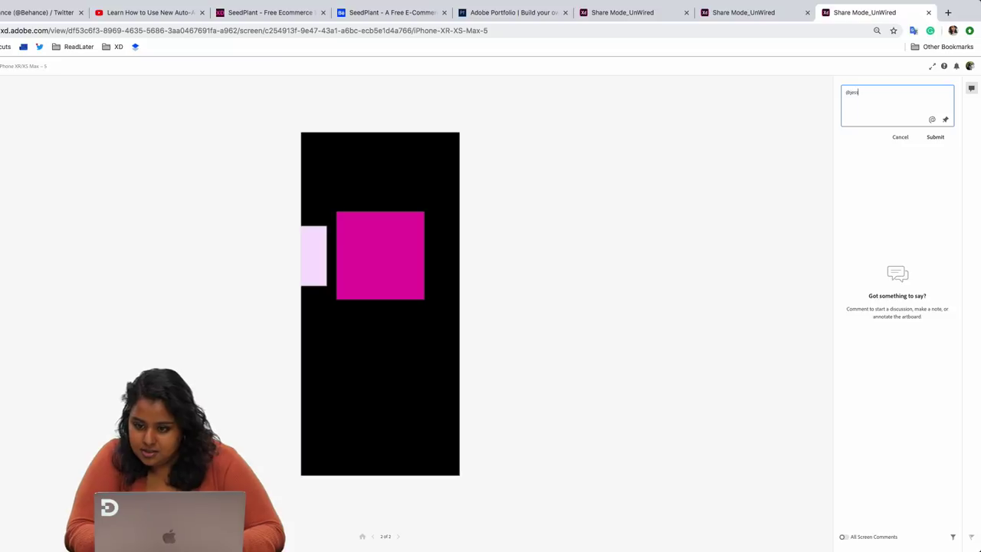
pyautogui.press('BackSpace')
pyautogui.press('BackSpace')
pyautogui.press('BackSpace')
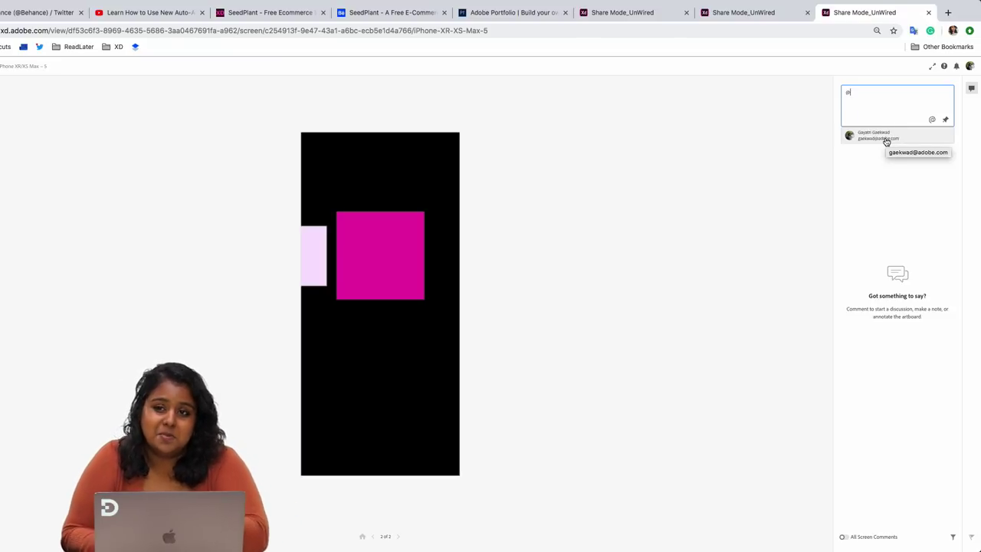
pyautogui.click(887, 141)
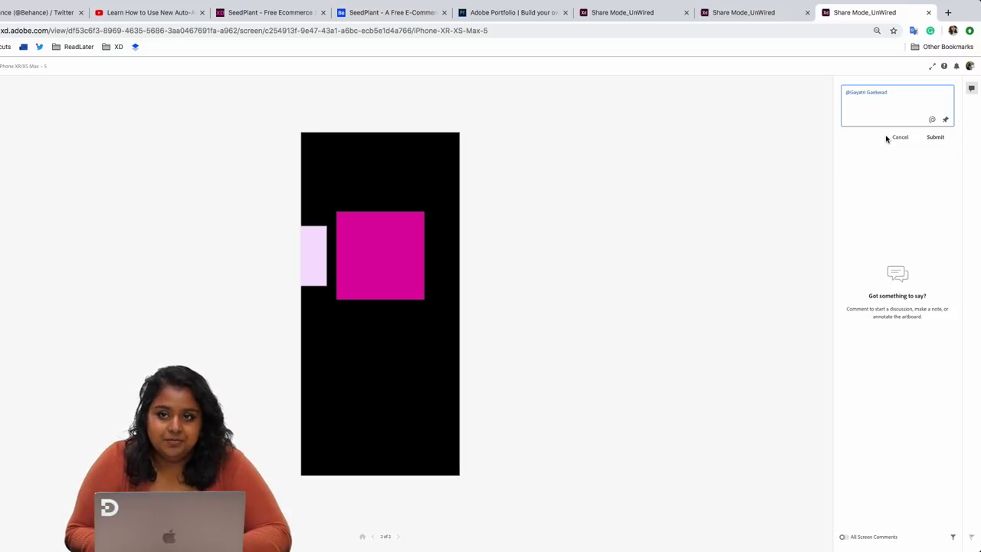
pyautogui.click(935, 137)
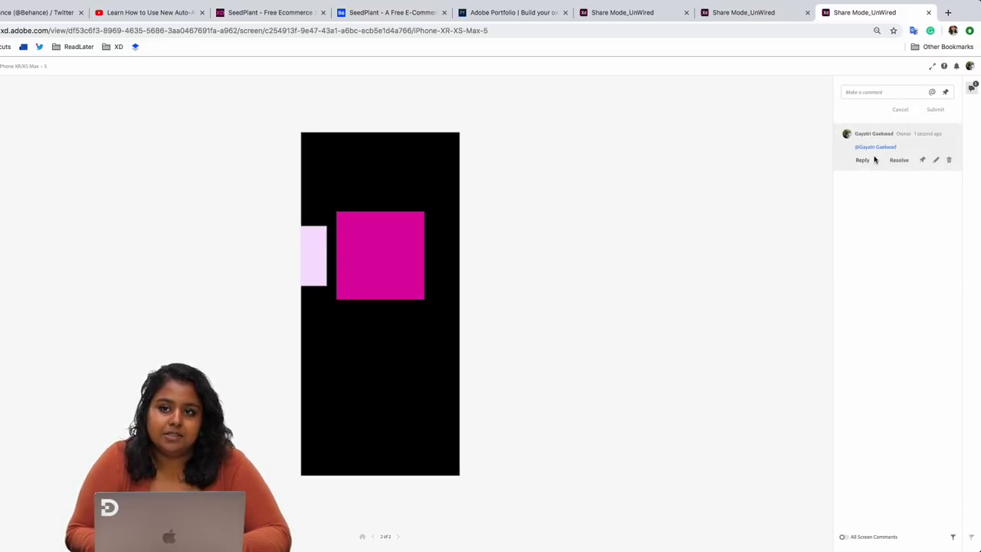
pyautogui.moveTo(876, 155)
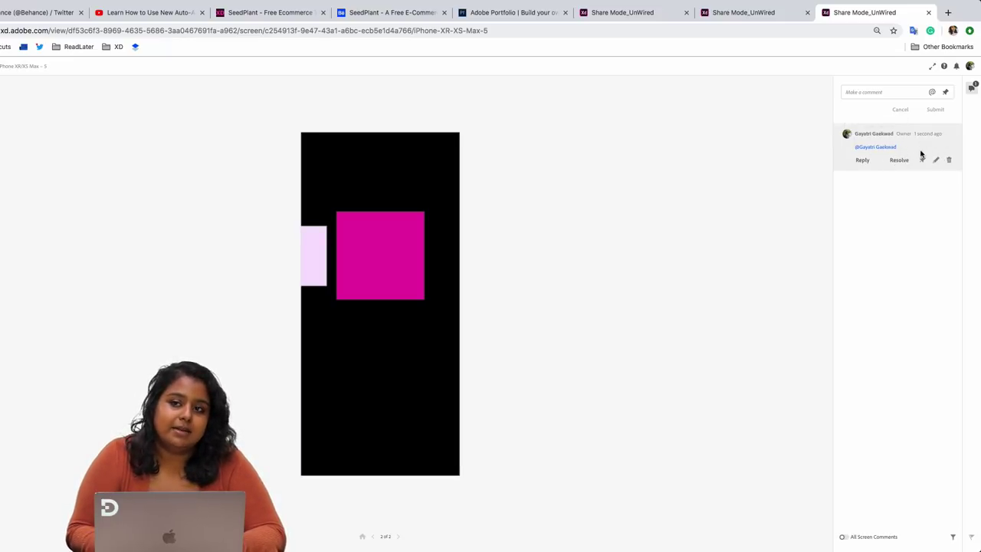
pyautogui.click(949, 160)
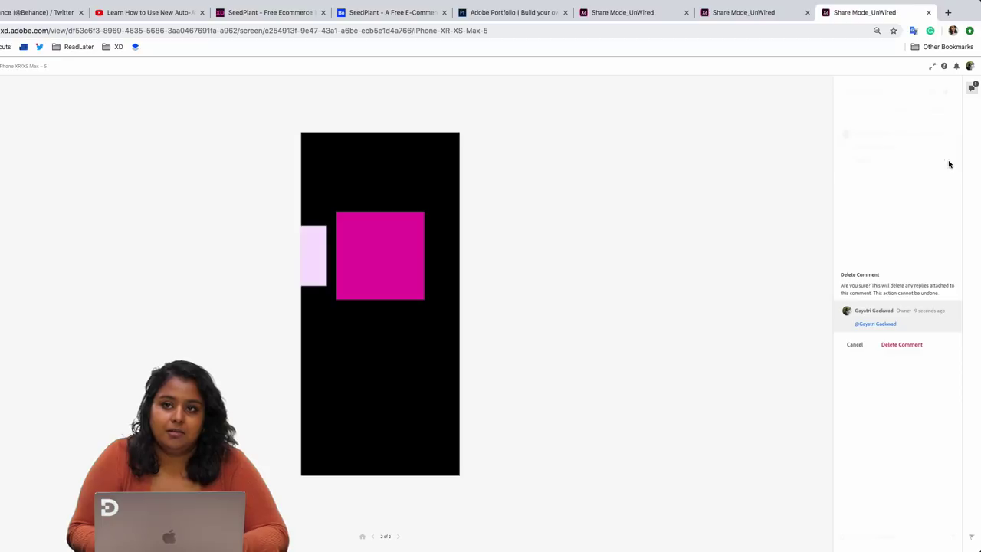
pyautogui.click(894, 348)
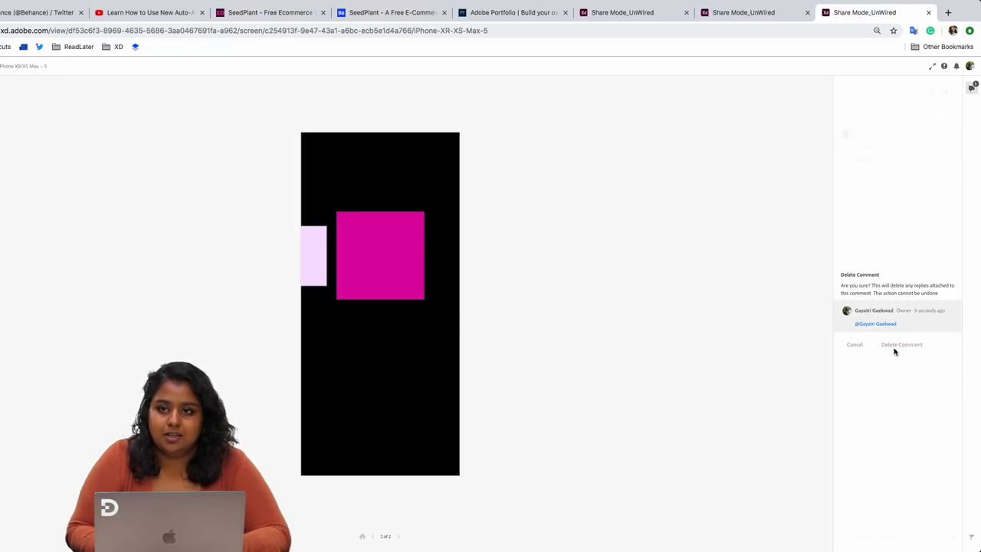
pyautogui.click(878, 93)
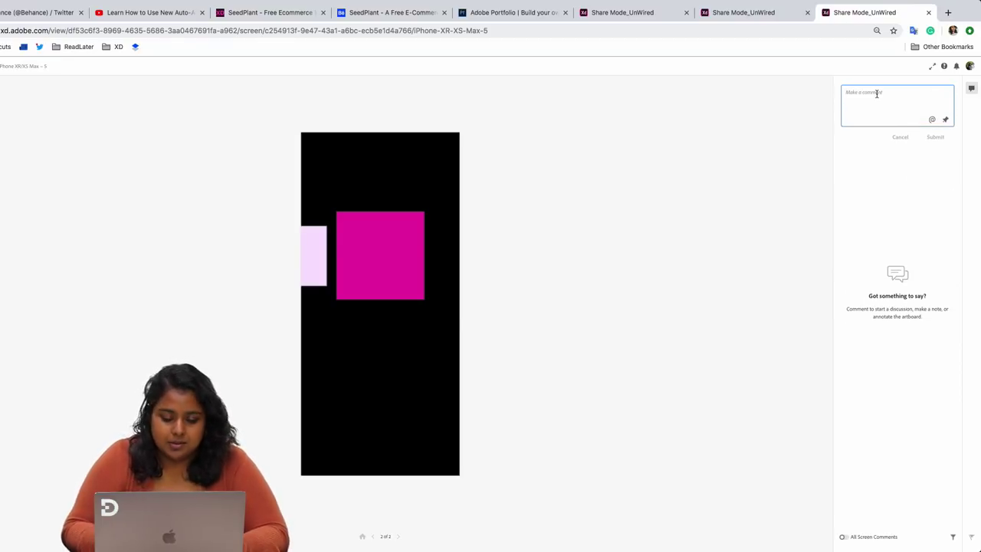
pyautogui.write('@')
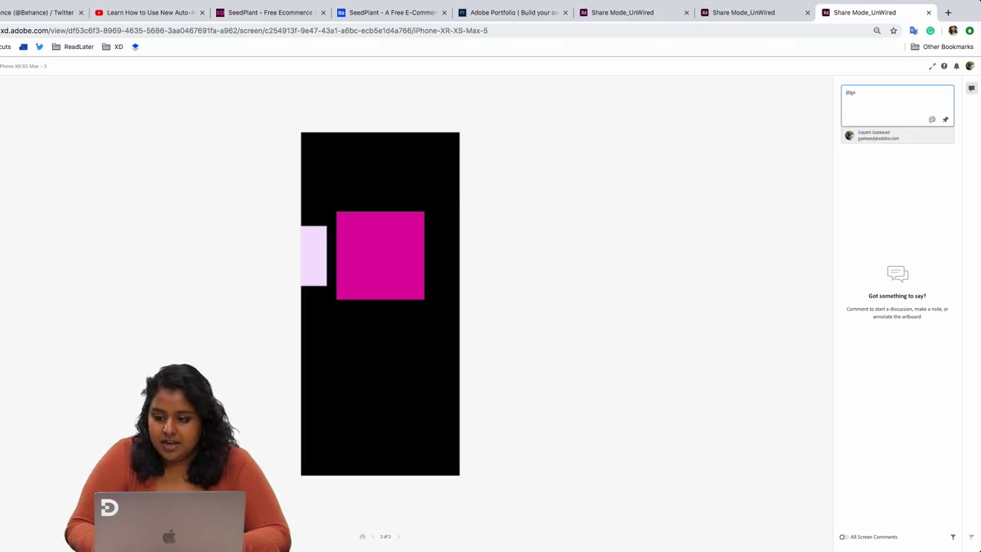
pyautogui.write('ga')
pyautogui.press('Return')
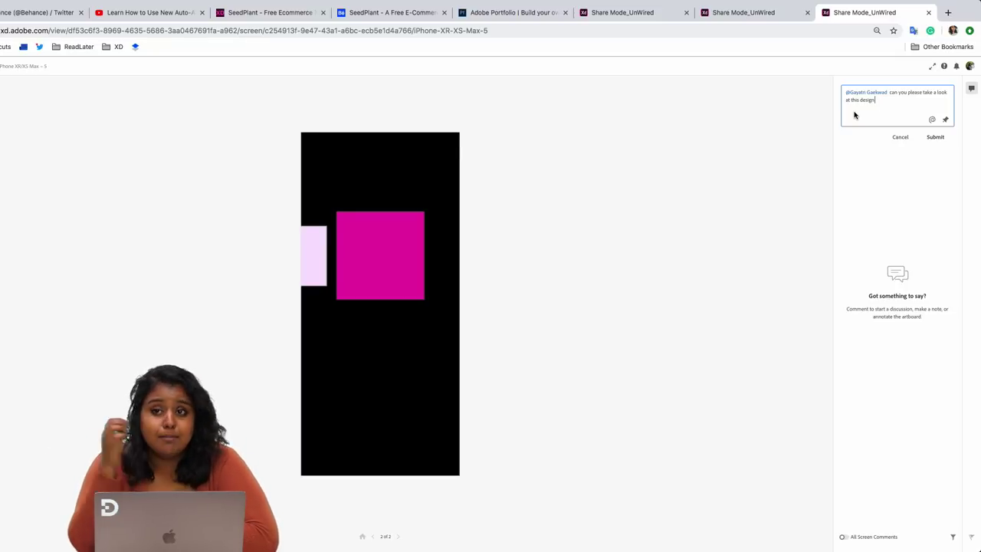
pyautogui.click(902, 137)
pyautogui.hotkey('ctrl', 'Right')
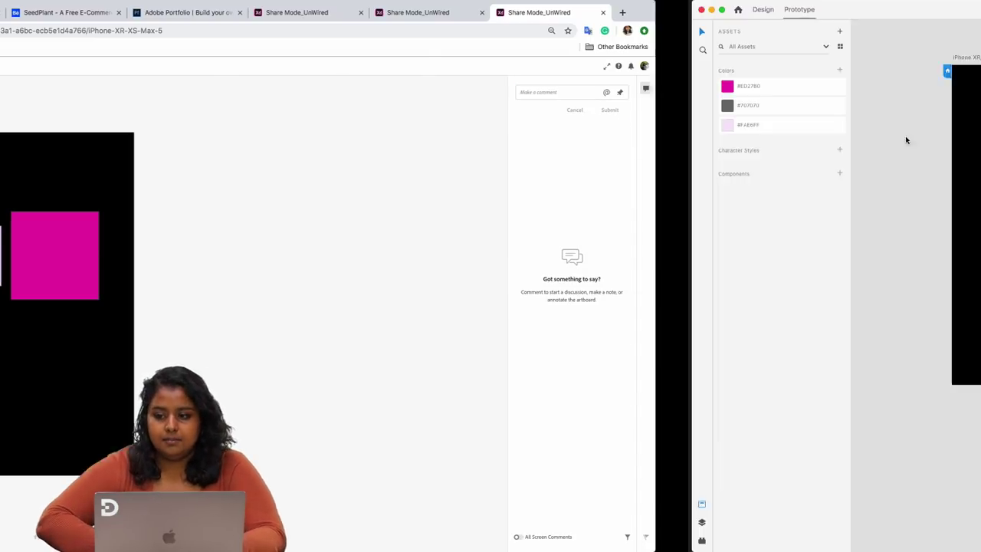
# - Select the iPhone XR/XS Max – 4 artboard, show its layers in Design mode, and select Rectangle 1
pyautogui.scroll(-3, 571, 338)
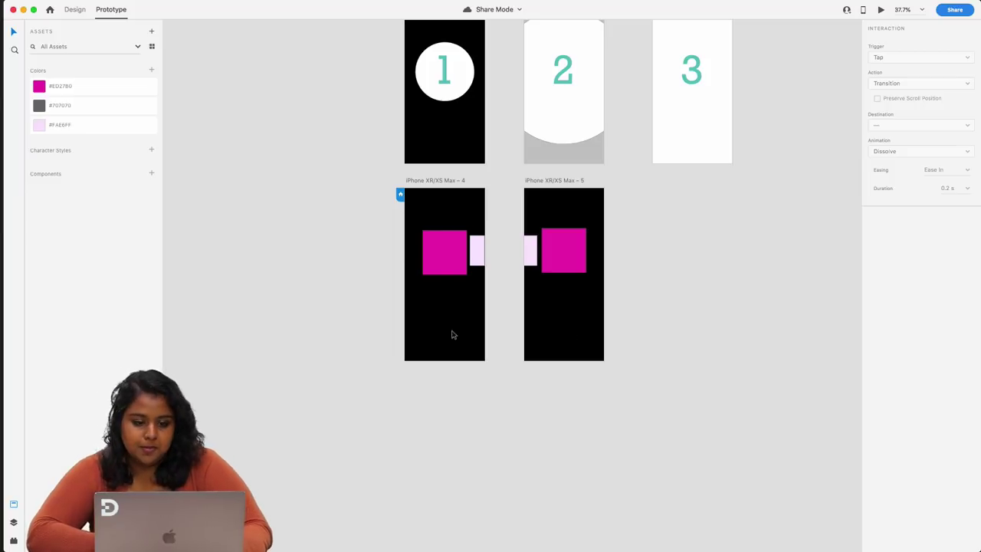
pyautogui.click(453, 257)
pyautogui.click(593, 262)
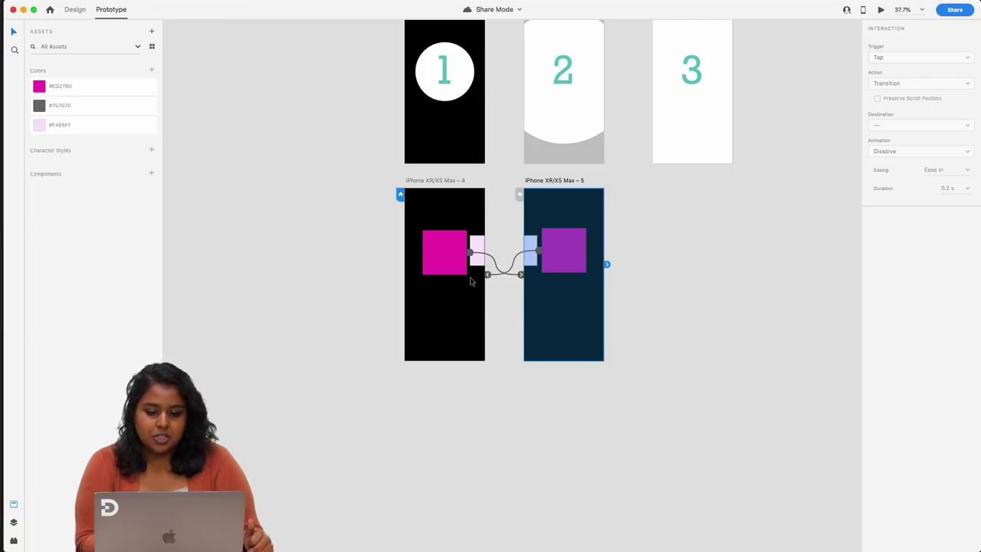
pyautogui.click(426, 181)
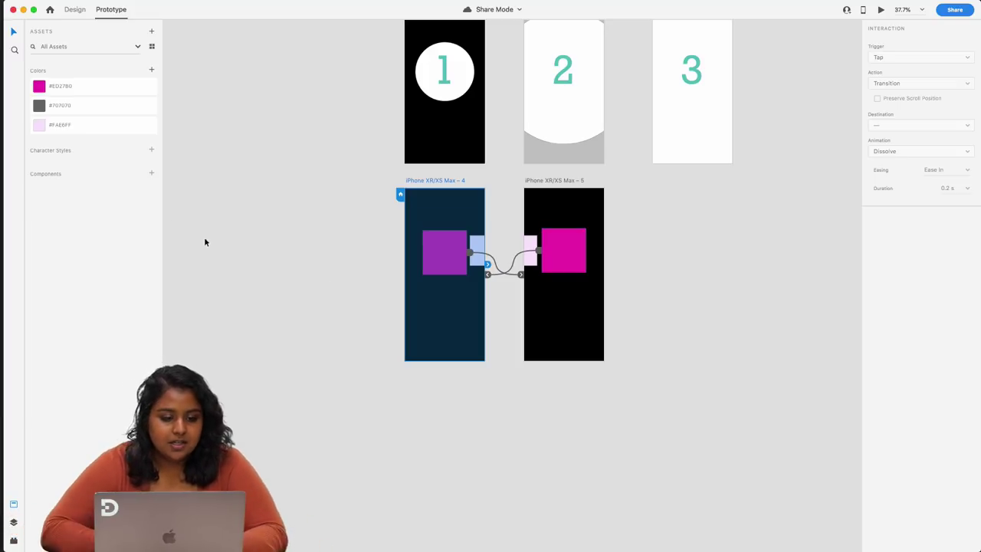
pyautogui.click(13, 522)
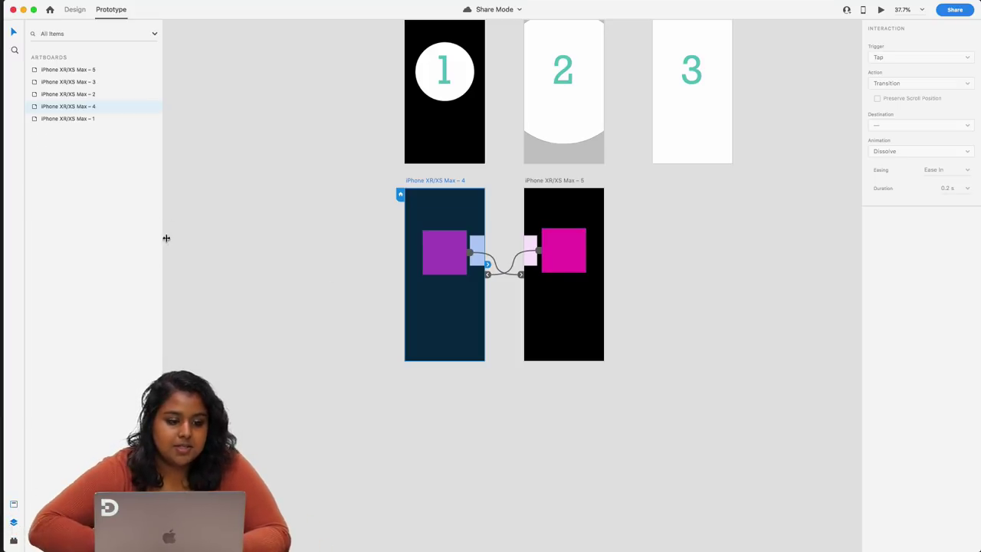
pyautogui.click(74, 9)
pyautogui.click(451, 246)
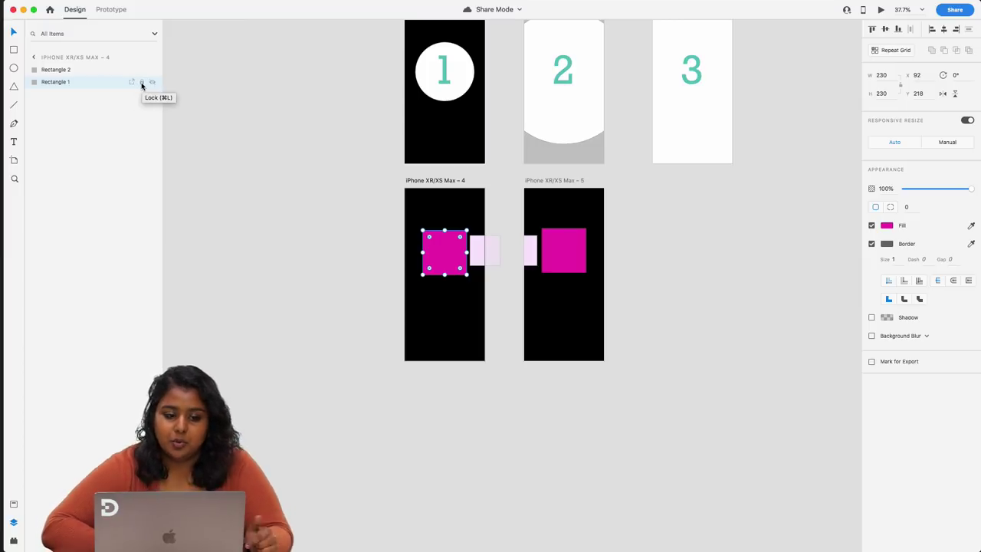
# - Toggle Rectangle 1's visibility and lock, leaving it visible and unlocked, and mark it for export
pyautogui.click(152, 82)
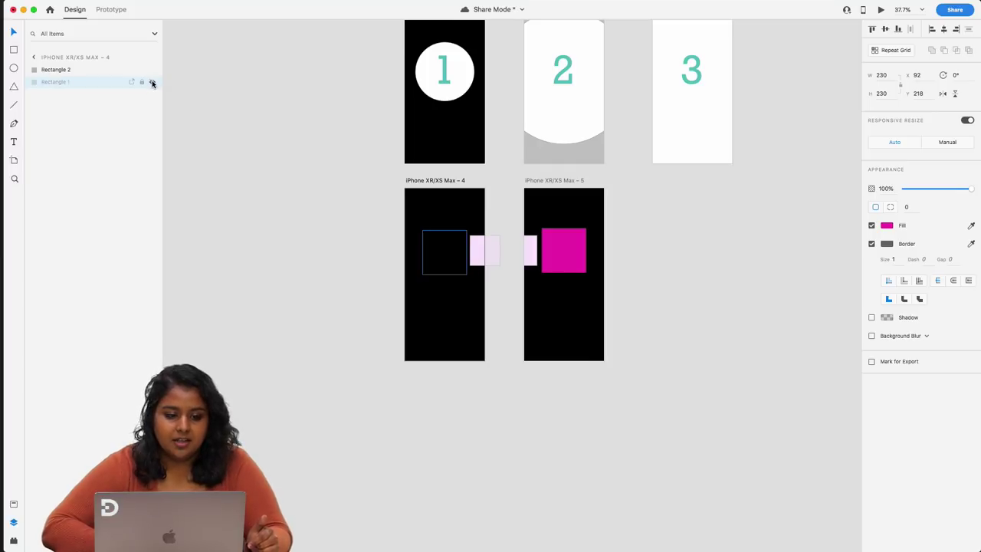
pyautogui.click(152, 82)
pyautogui.click(142, 82)
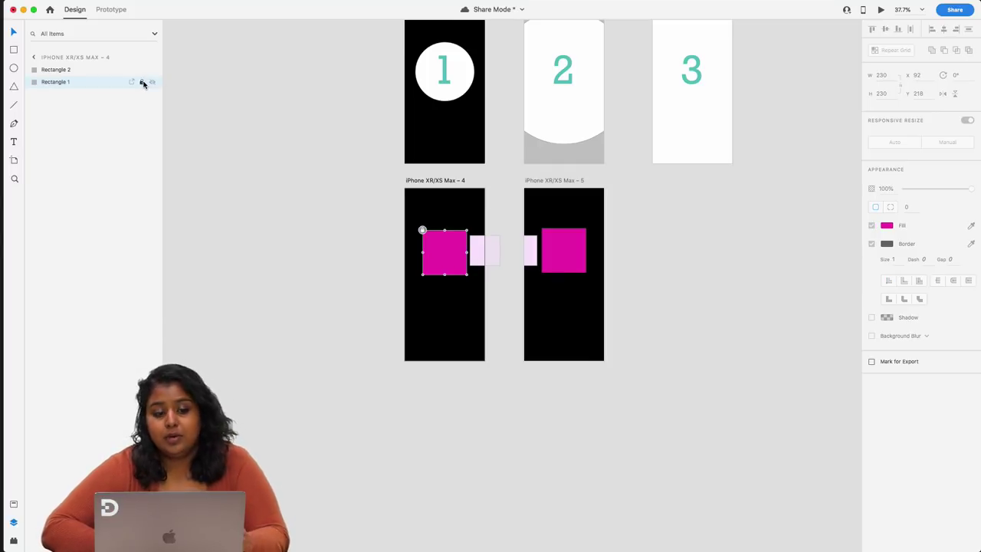
pyautogui.click(144, 83)
pyautogui.click(142, 82)
pyautogui.click(143, 83)
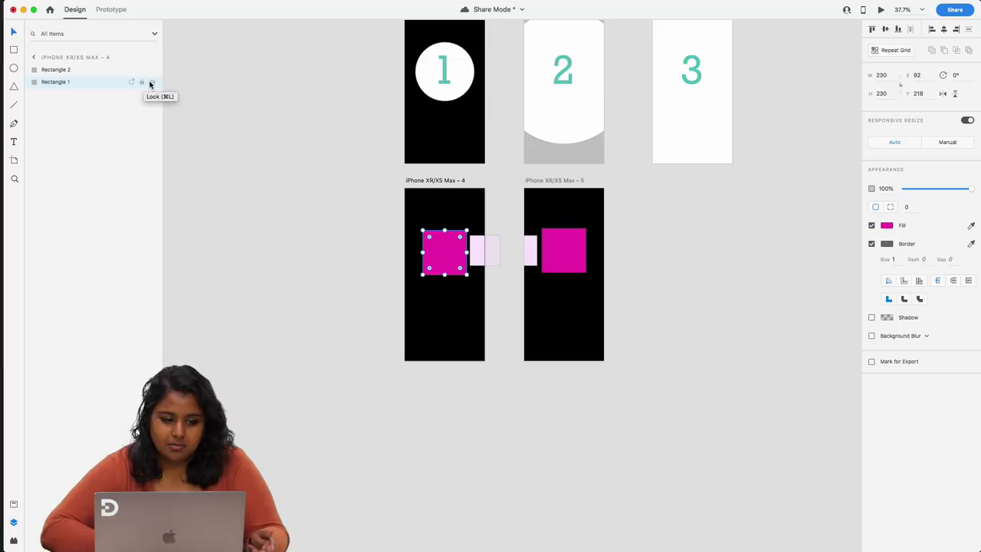
pyautogui.click(152, 82)
pyautogui.click(152, 82)
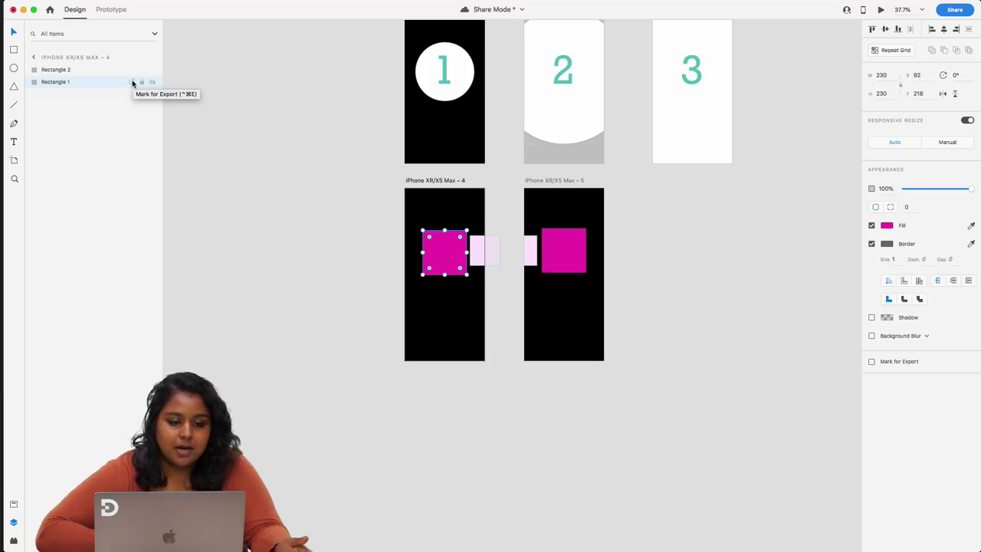
pyautogui.click(132, 83)
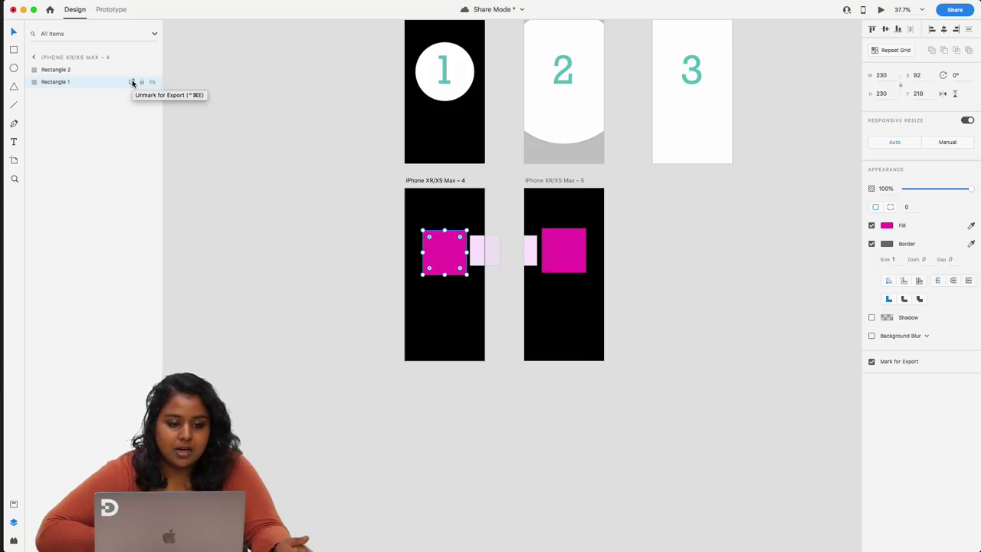
# - Create a Share for Development link exporting for iOS with assets, and open it in the browser
pyautogui.click(952, 10)
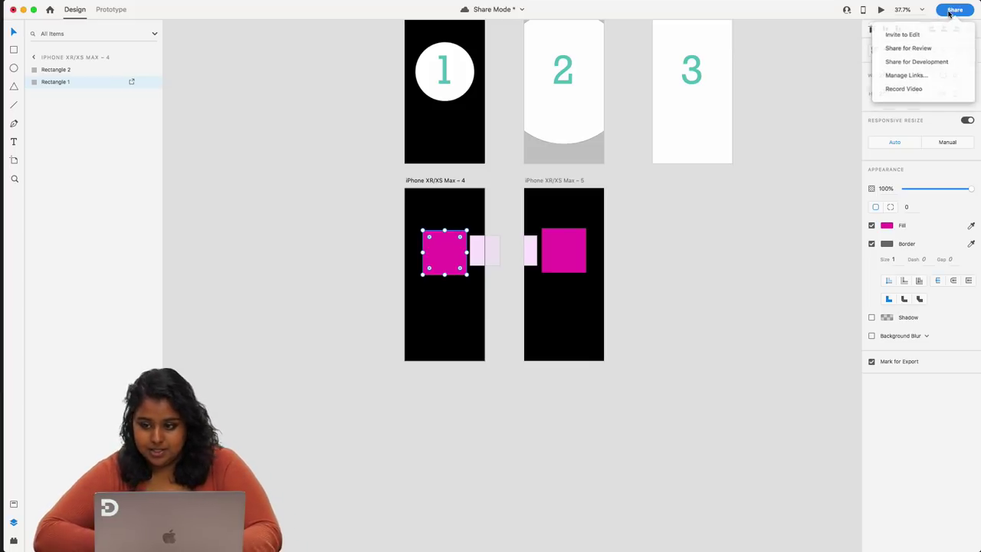
pyautogui.click(920, 61)
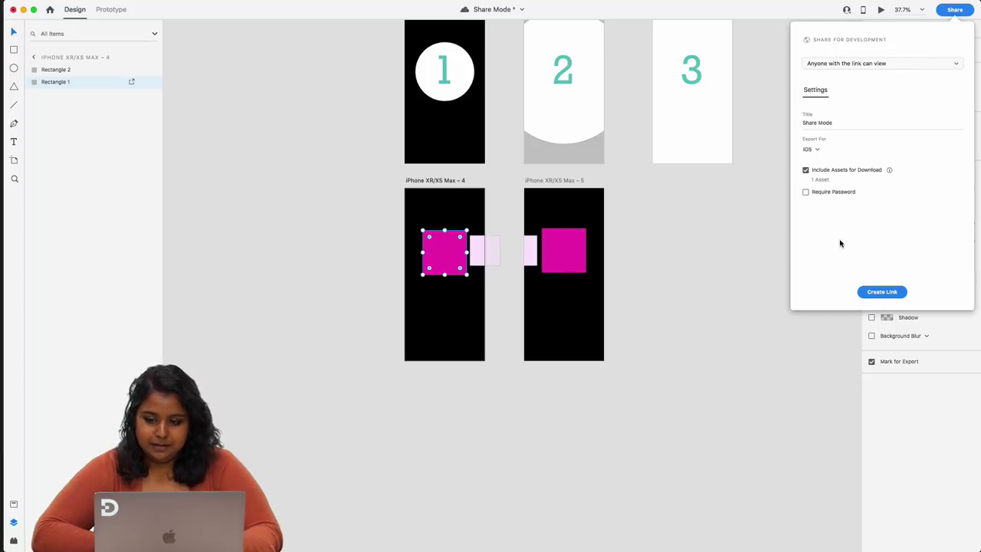
pyautogui.click(817, 150)
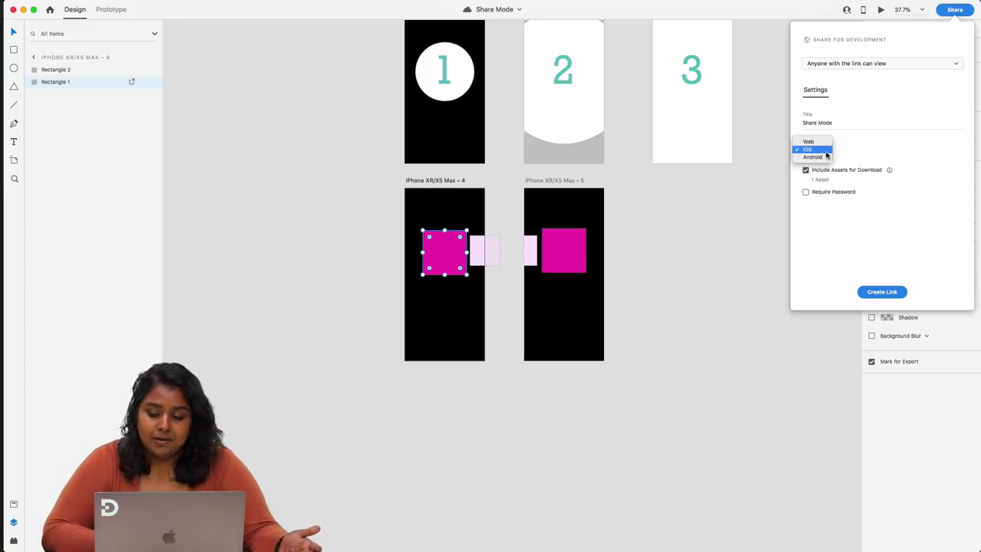
pyautogui.click(900, 150)
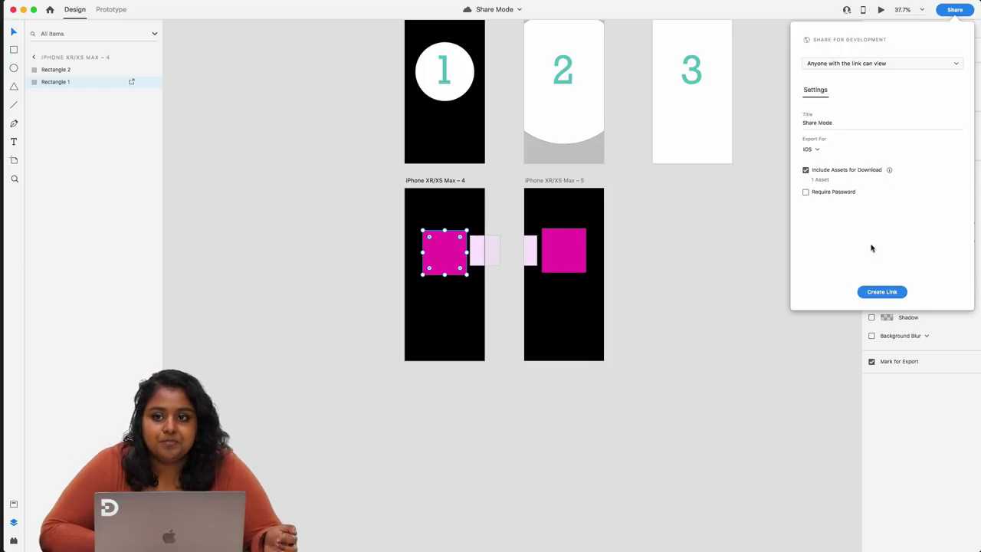
pyautogui.click(884, 293)
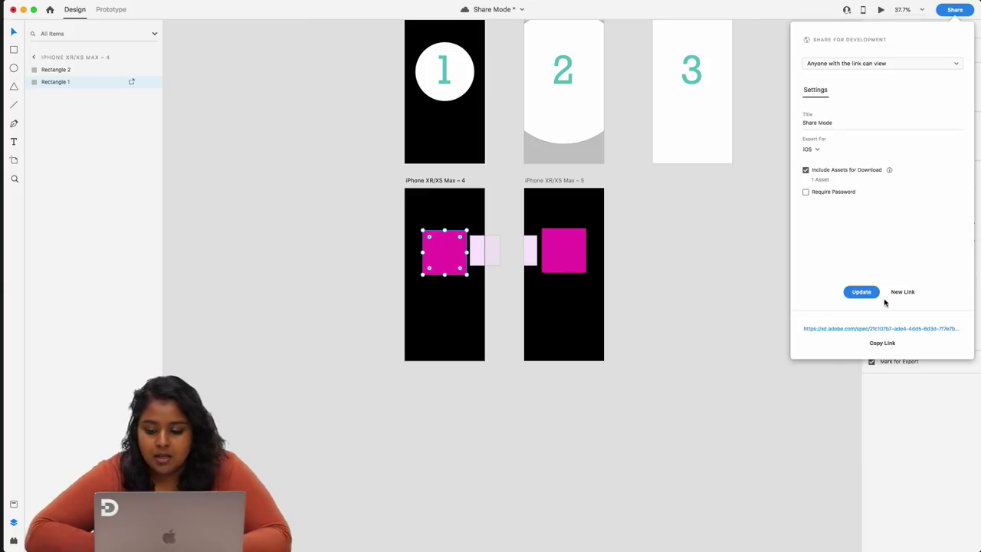
pyautogui.click(901, 329)
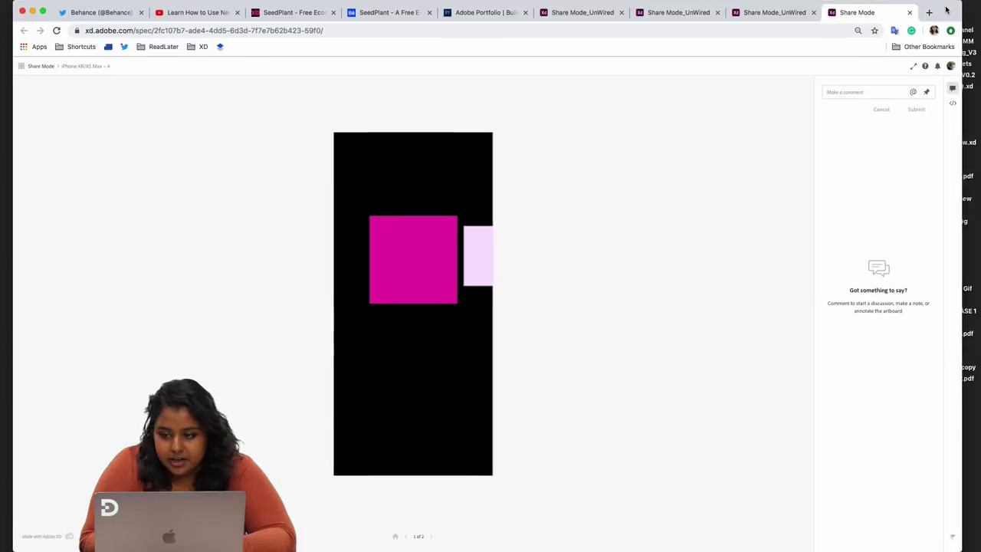
# - View screen 2's Screen Details specs on the web spec page, then return to the XD app
pyautogui.click(439, 278)
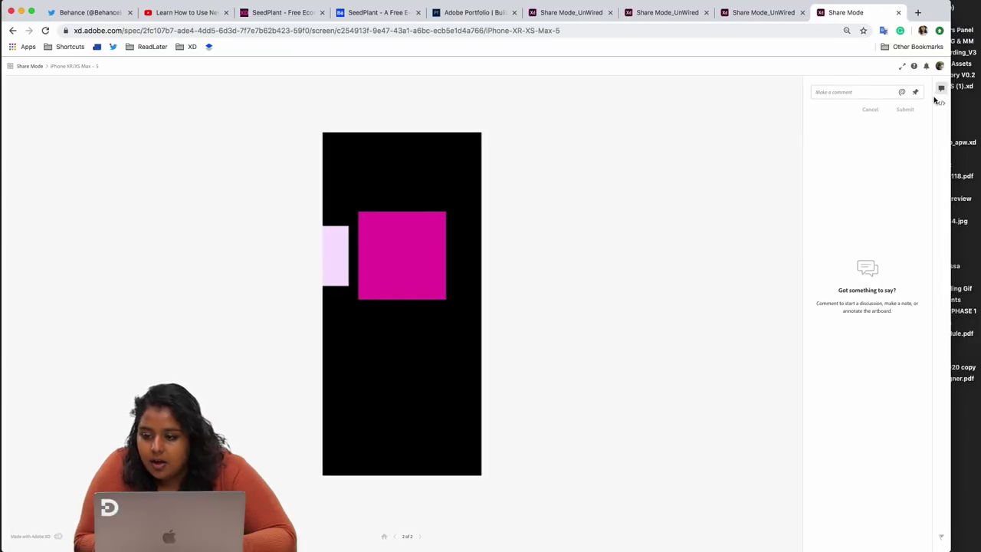
pyautogui.scroll(5, 939, 69)
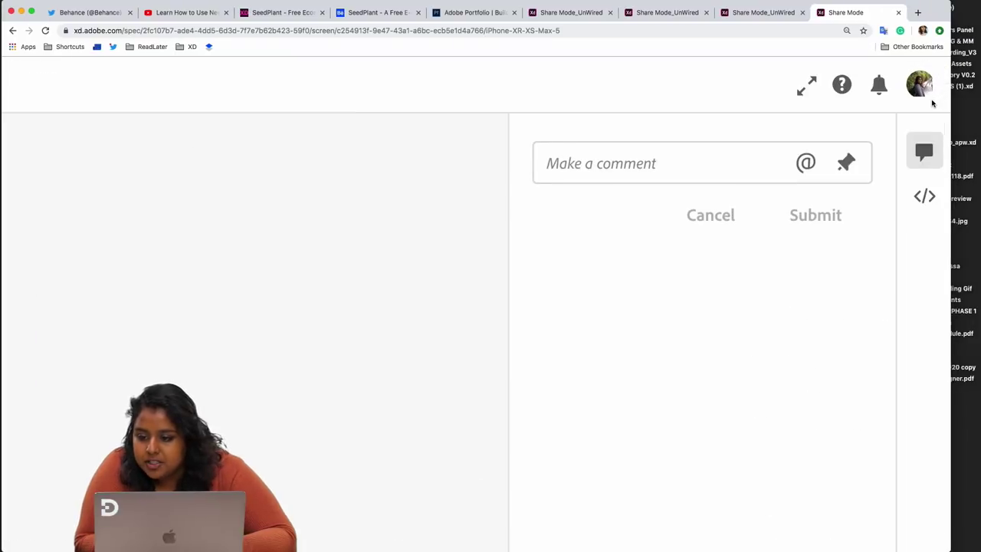
pyautogui.click(925, 196)
pyautogui.scroll(-5, 549, 272)
pyautogui.scroll(-5, 548, 272)
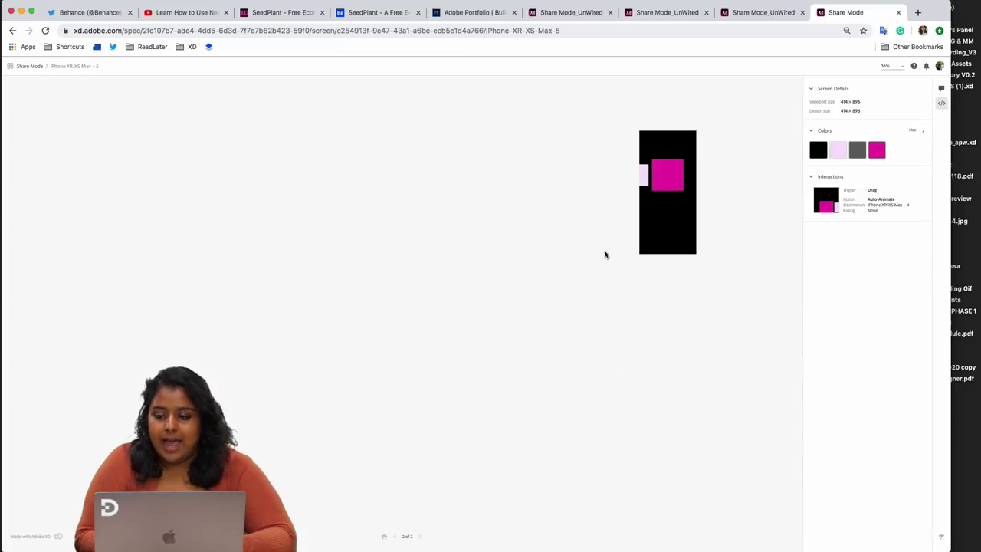
pyautogui.scroll(5, 696, 289)
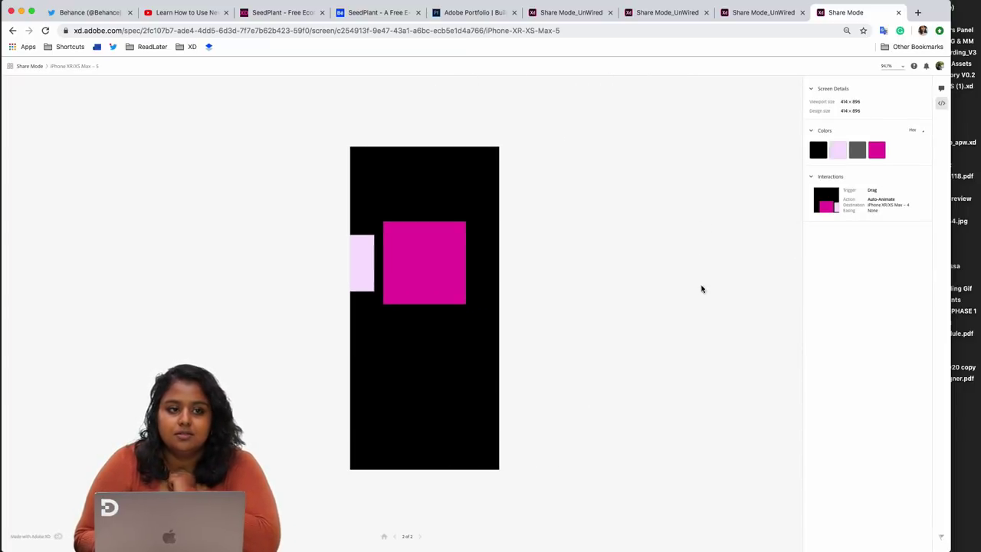
pyautogui.hotkey('ctrl', 'Right')
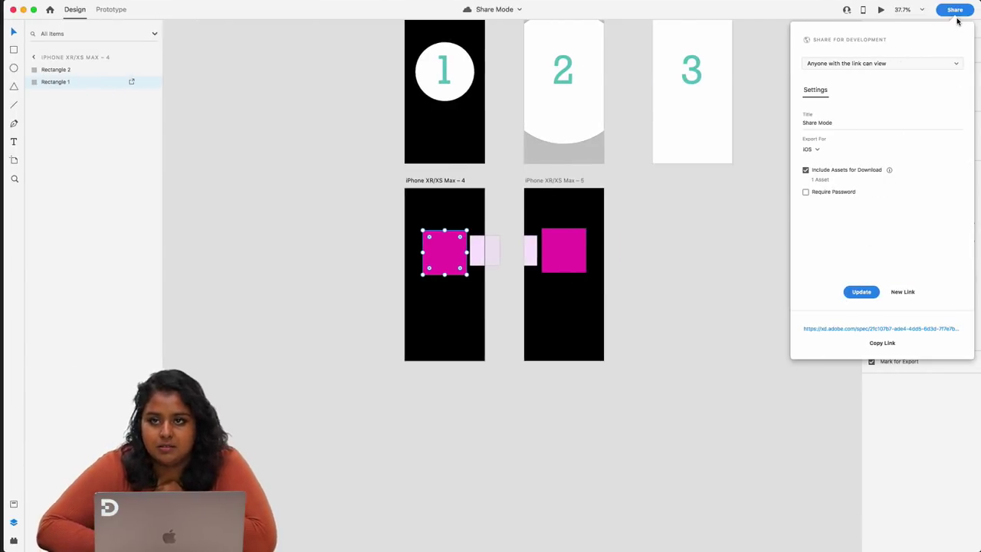
# - Reopen the Share for Development settings, then return to the browser's iPhone XR/XS Max – 5 spec page
pyautogui.click(758, 181)
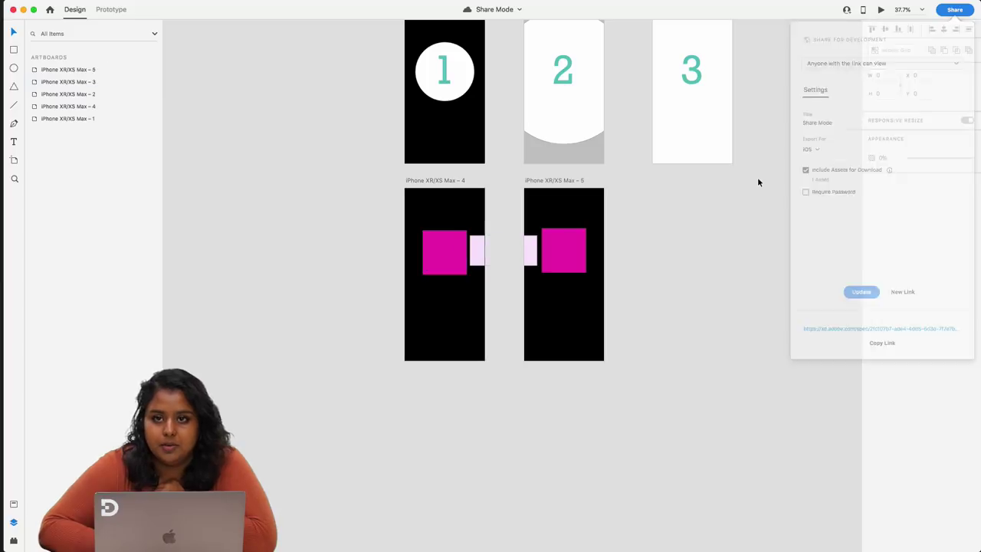
pyautogui.click(951, 12)
pyautogui.click(910, 62)
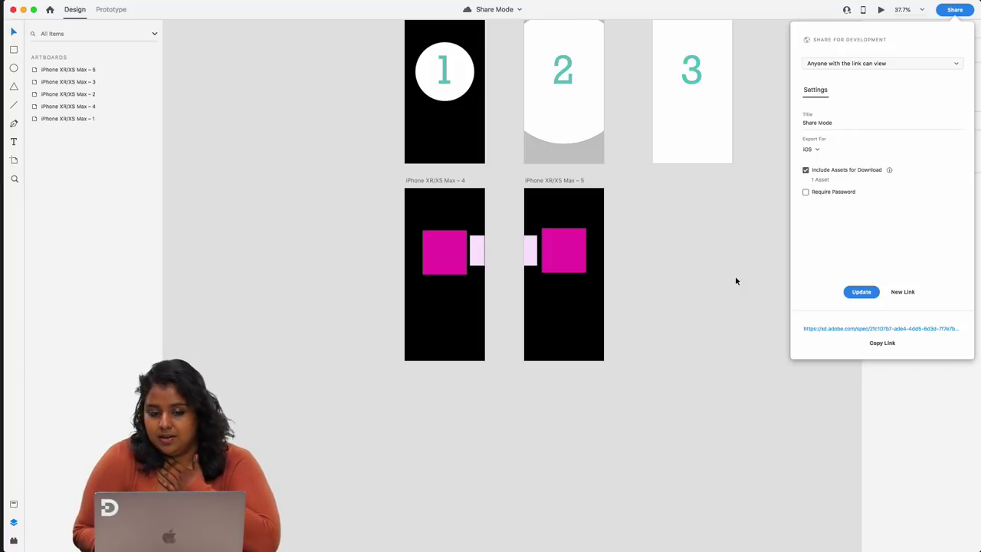
pyautogui.hotkey('ctrl', 'Left')
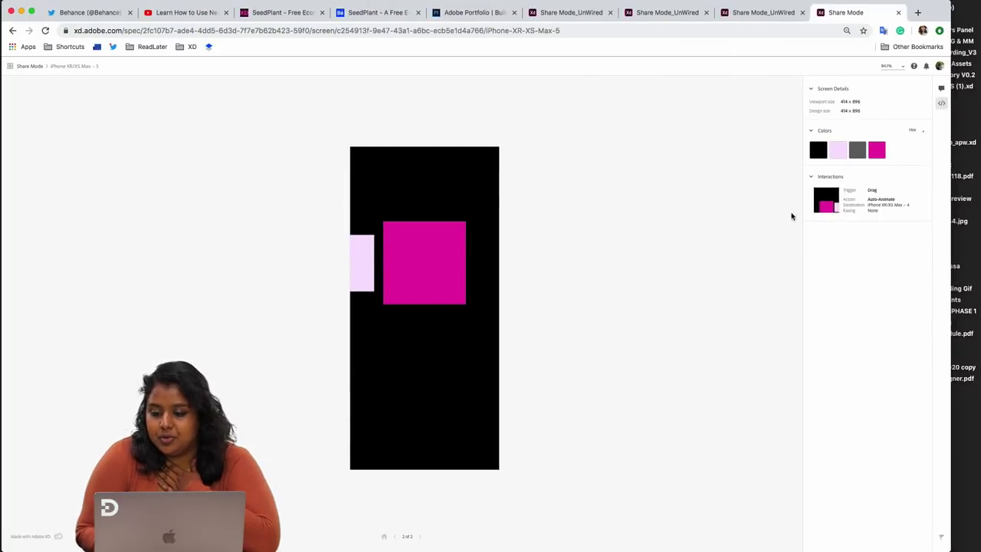
# - Toggle the comments and specs panels, then inspect Rectangle 1's downloadable asset on iPhone XR/XS Max – 4
pyautogui.click(942, 102)
pyautogui.click(942, 89)
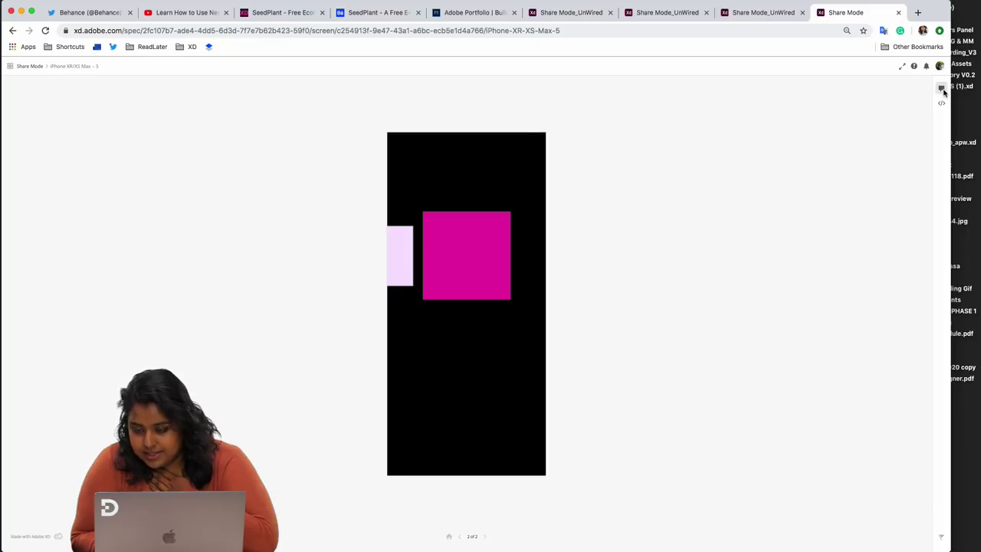
pyautogui.click(942, 103)
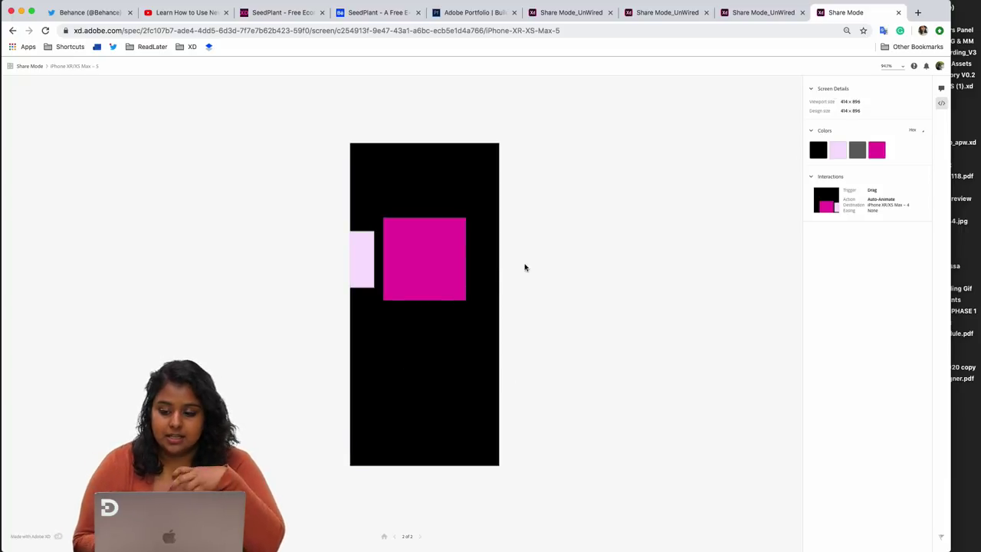
pyautogui.click(396, 539)
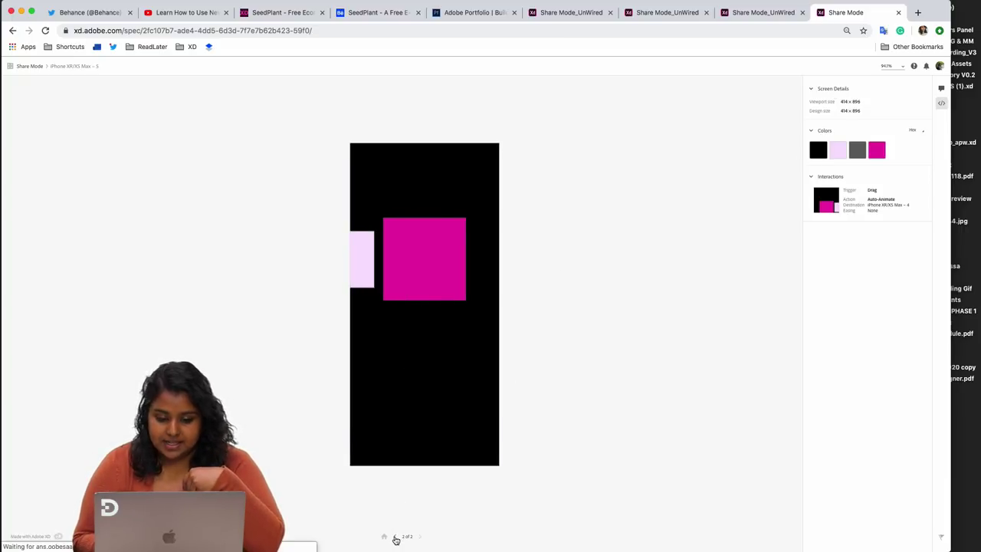
pyautogui.click(434, 267)
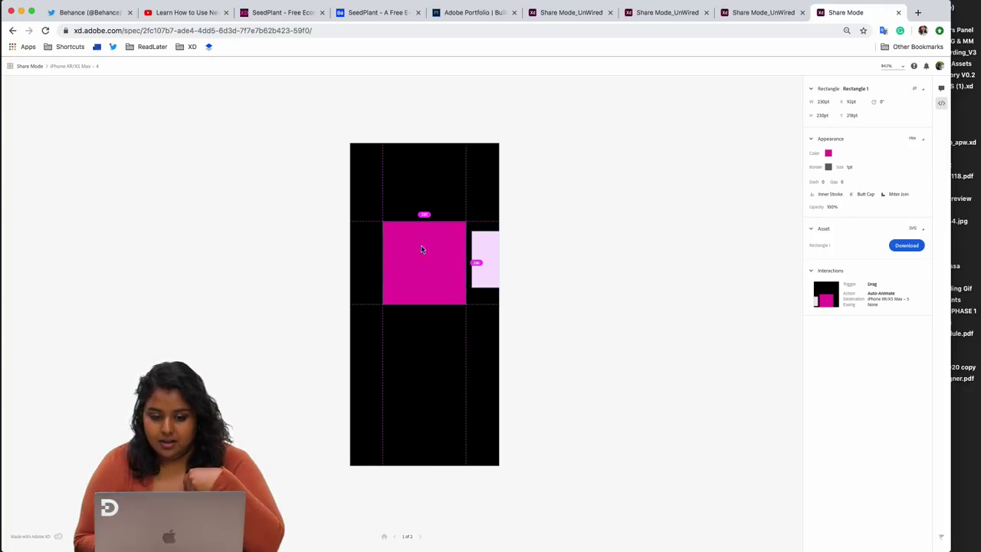